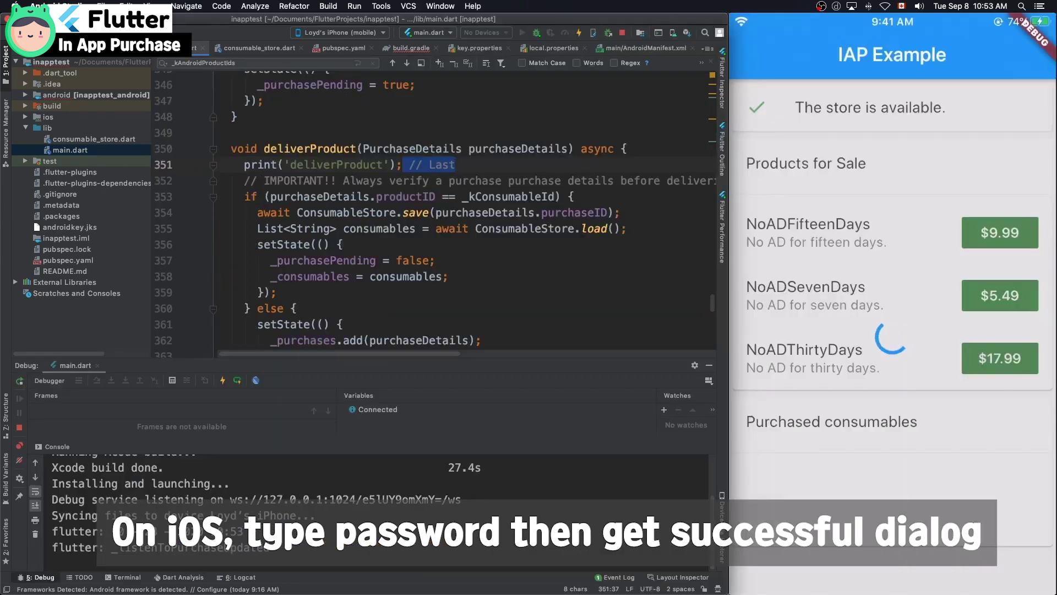
# Step: Finish the NoADSevenDays purchase and trace the logged deliverProduct to its function in code
pyautogui.click(468, 133)
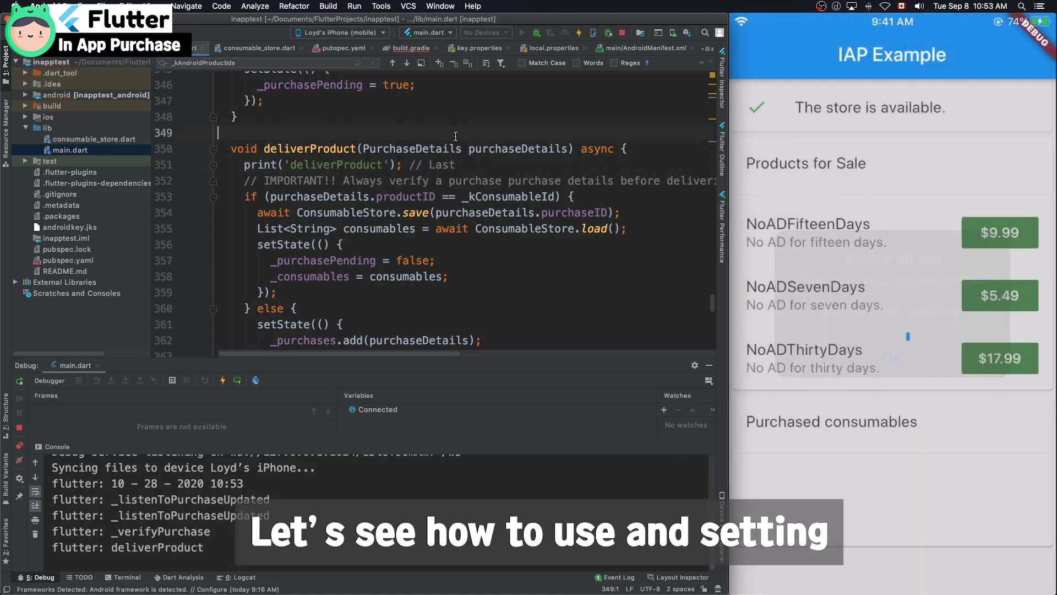
pyautogui.doubleClick(163, 547)
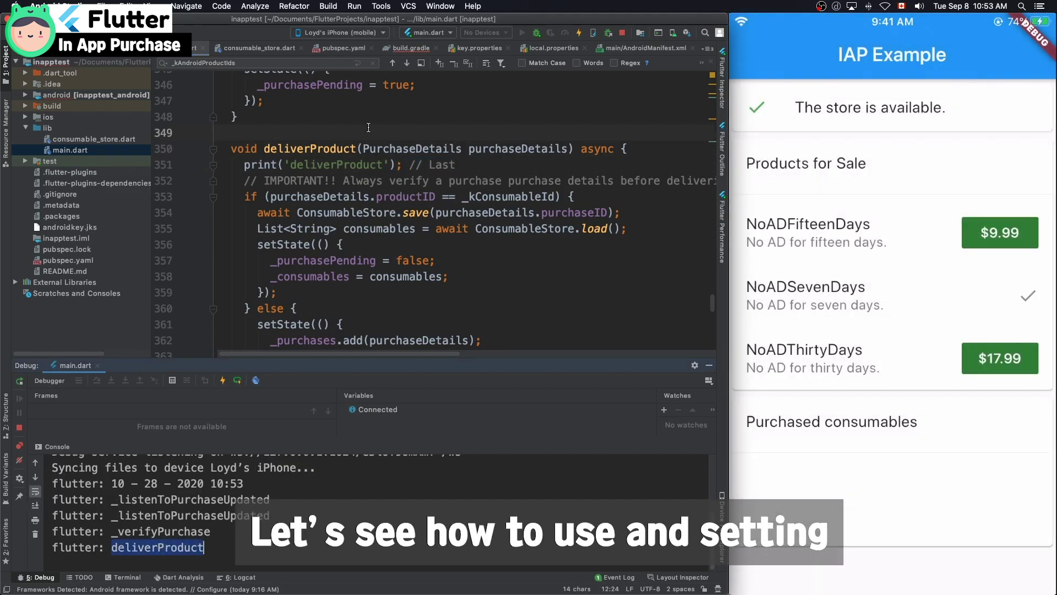
pyautogui.click(331, 149)
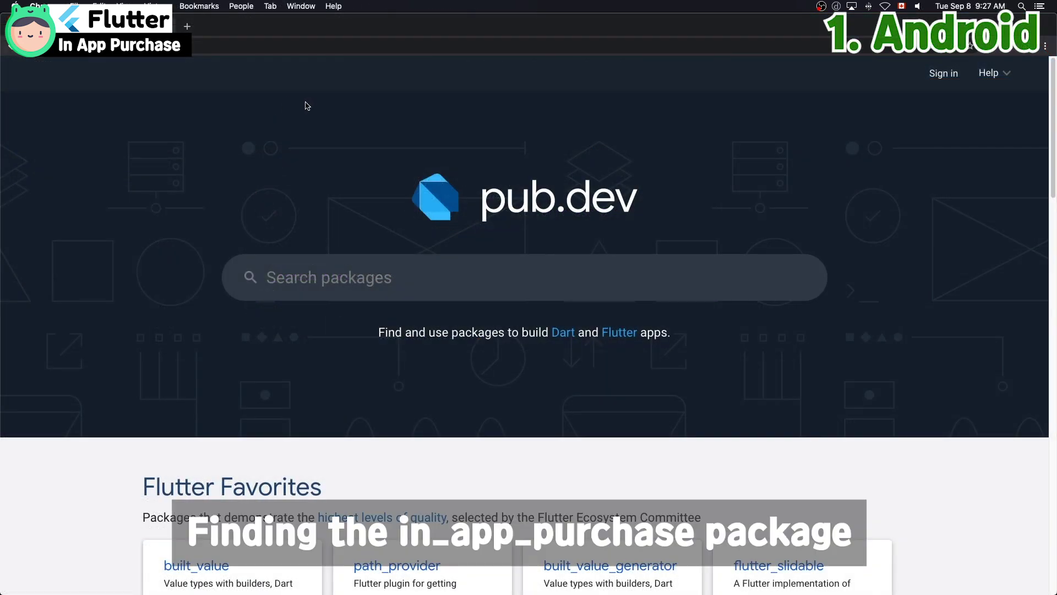
# Step: Search pub.dev for 'in app' and open the flutter.dev in_app_purchase 0.3.4+5 package page
pyautogui.click(367, 279)
pyautogui.write('in a')
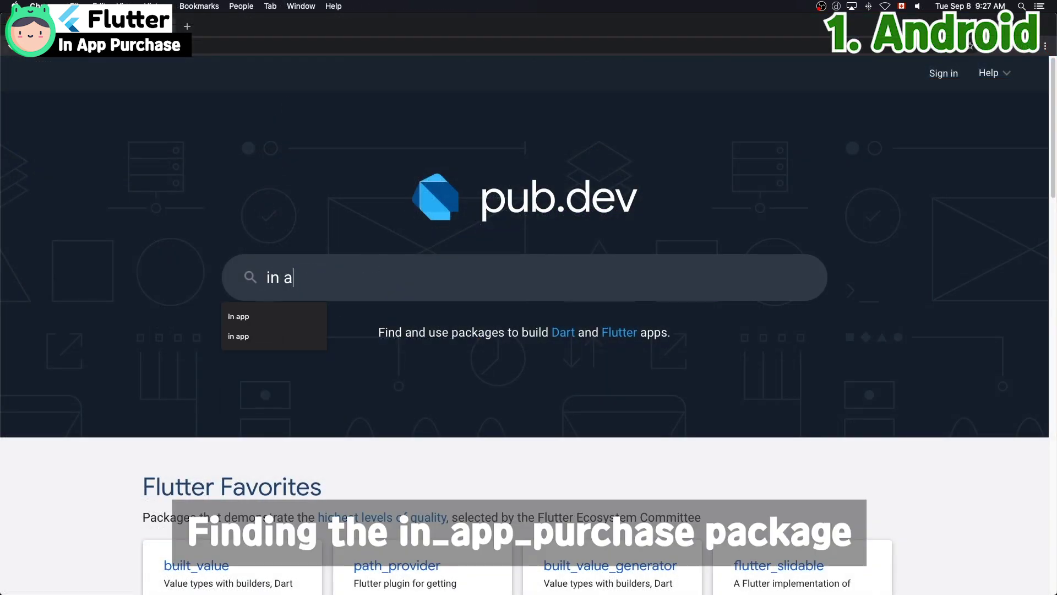
pyautogui.write('pp')
pyautogui.press('Return')
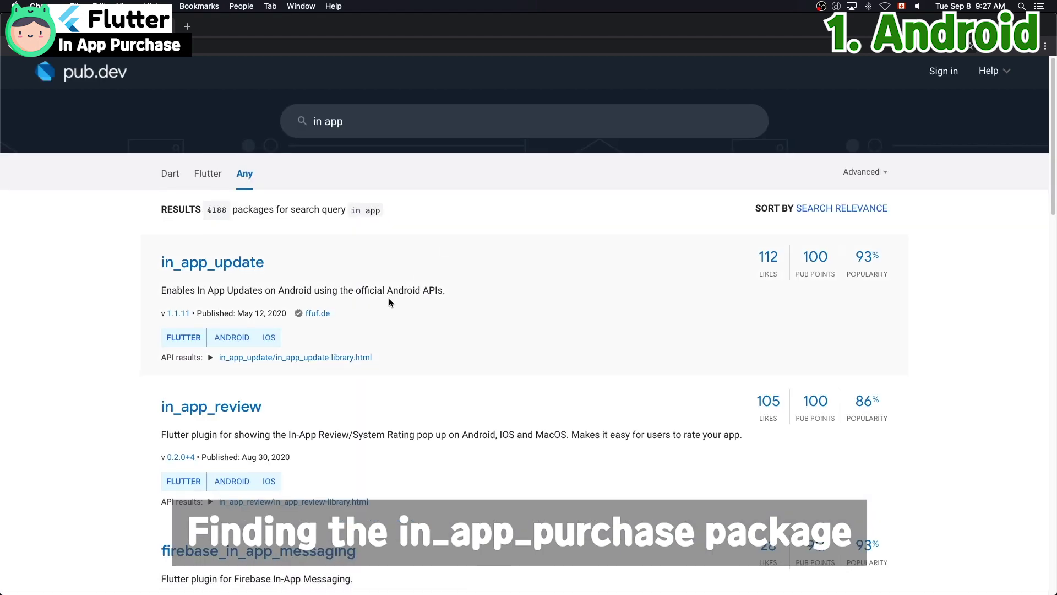
pyautogui.scroll(-5, 388, 301)
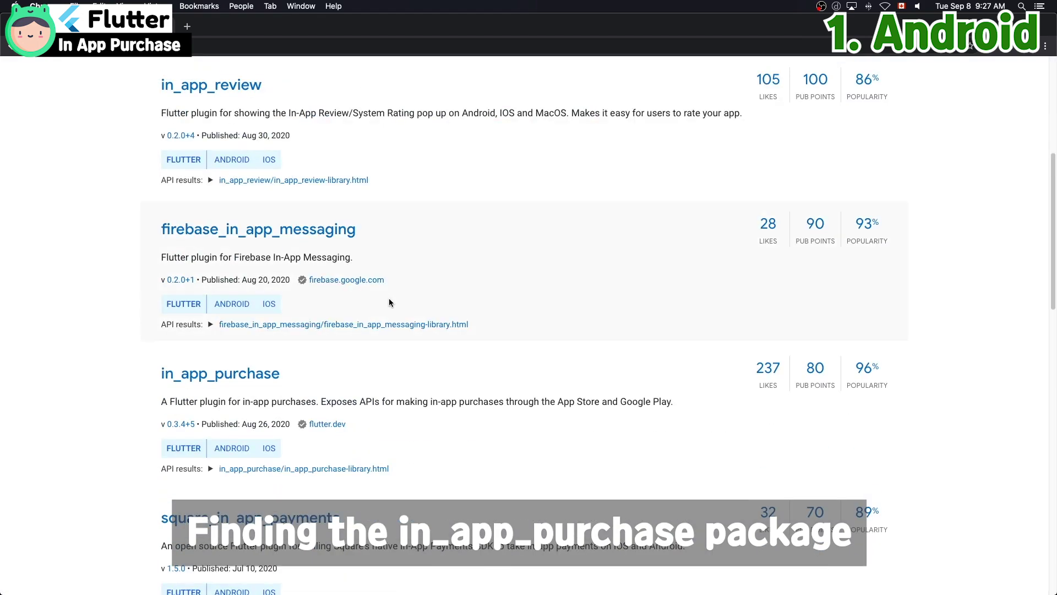
pyautogui.click(231, 380)
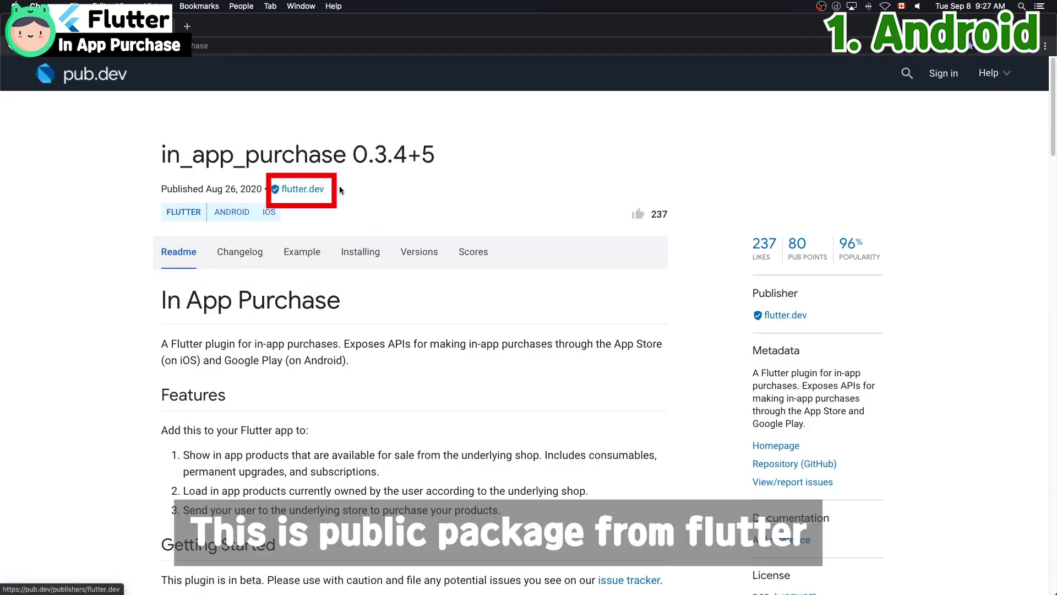
pyautogui.moveTo(330, 188); pyautogui.dragTo(286, 208)
pyautogui.click(384, 308)
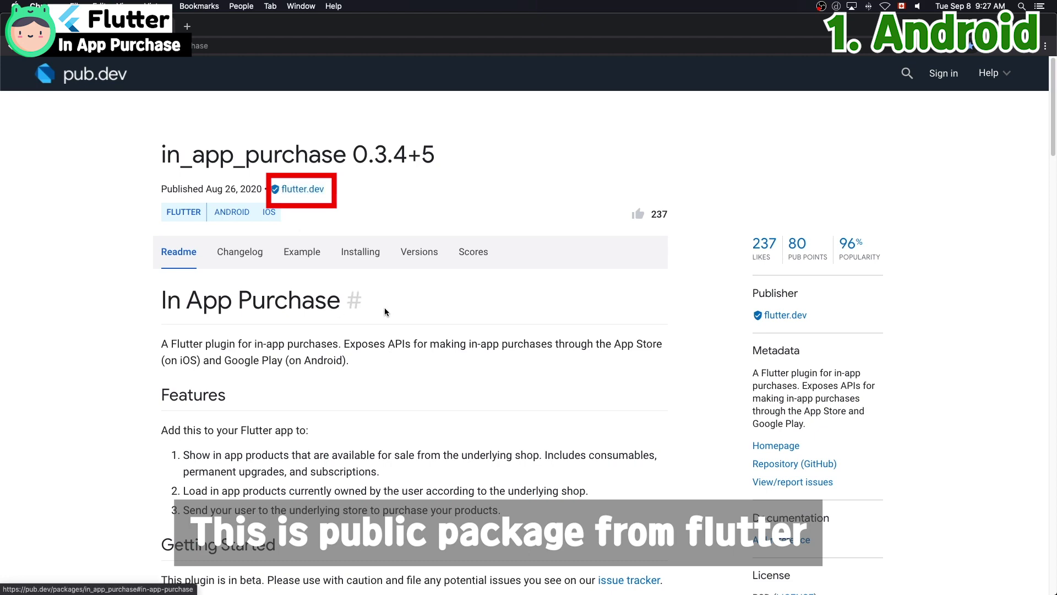
pyautogui.scroll(-3, 390, 322)
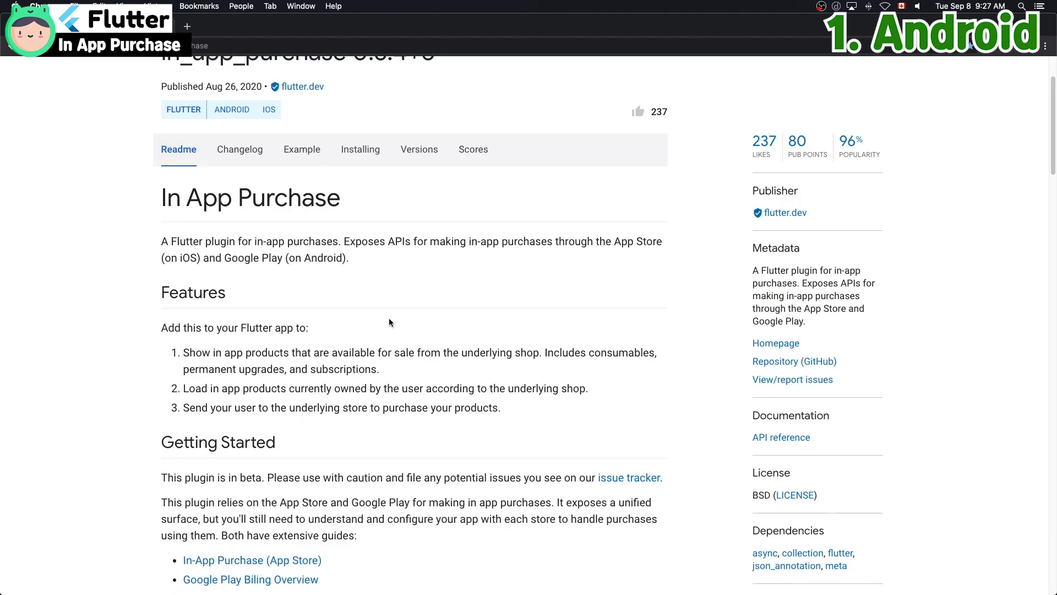
pyautogui.scroll(-1, 388, 318)
pyautogui.scroll(-2, 390, 320)
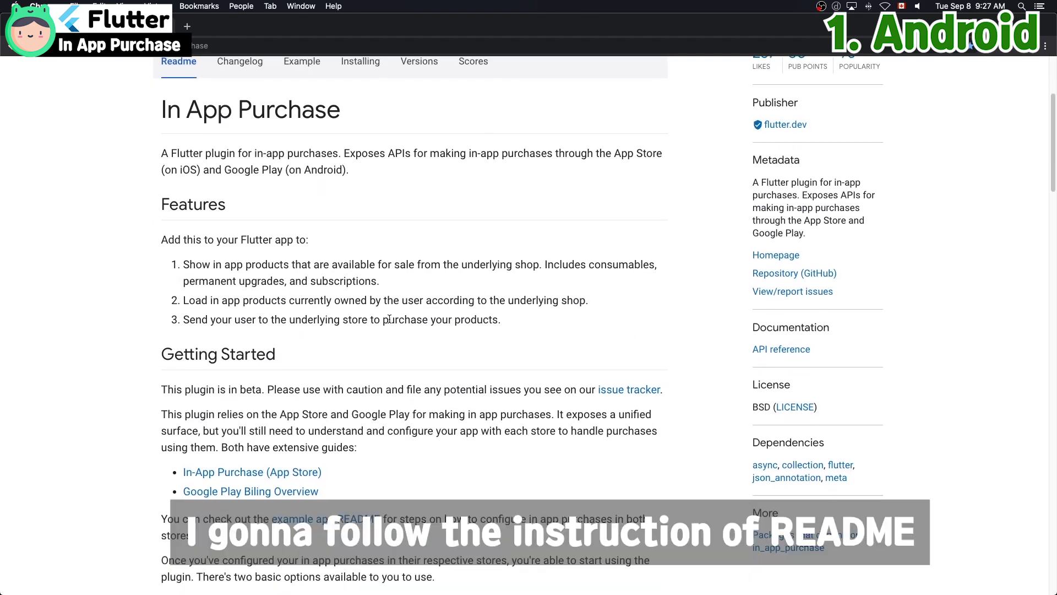
pyautogui.scroll(-1, 388, 320)
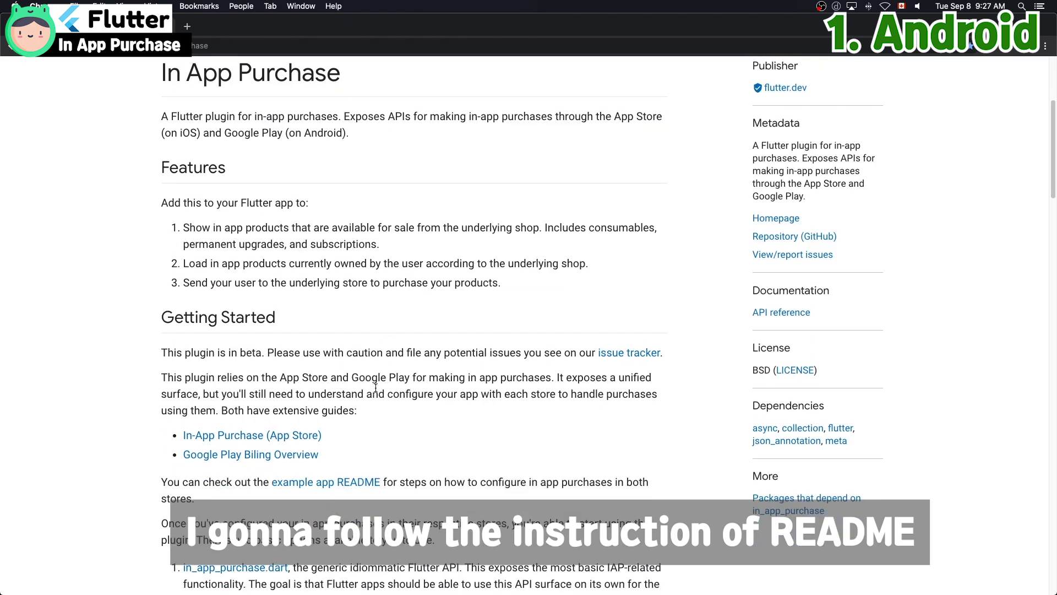
pyautogui.scroll(-2, 361, 409)
pyautogui.scroll(-2, 361, 408)
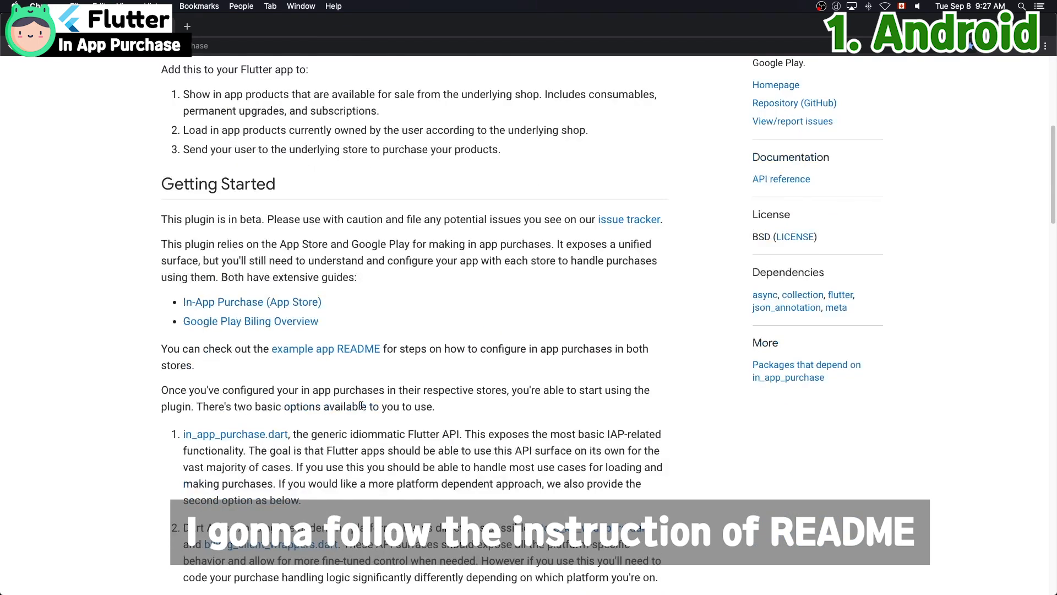
# Step: Open the example app README and Apple's In-App Purchase guide in new tabs, viewing the README
pyautogui.keyDown('super'); pyautogui.click(347, 352); pyautogui.keyUp('super')
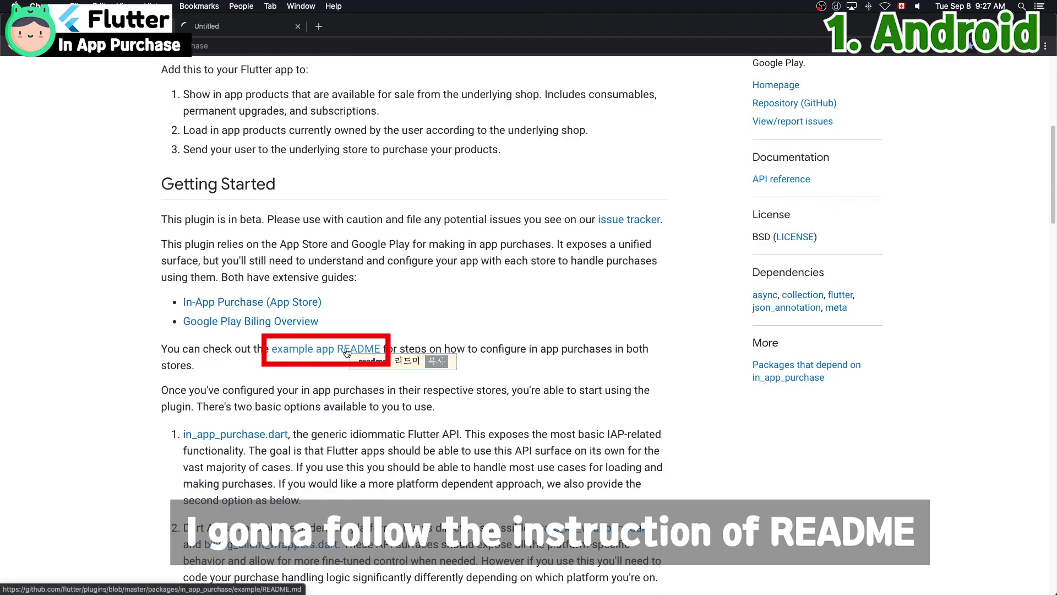
pyautogui.keyDown('super'); pyautogui.click(298, 305); pyautogui.keyUp('super')
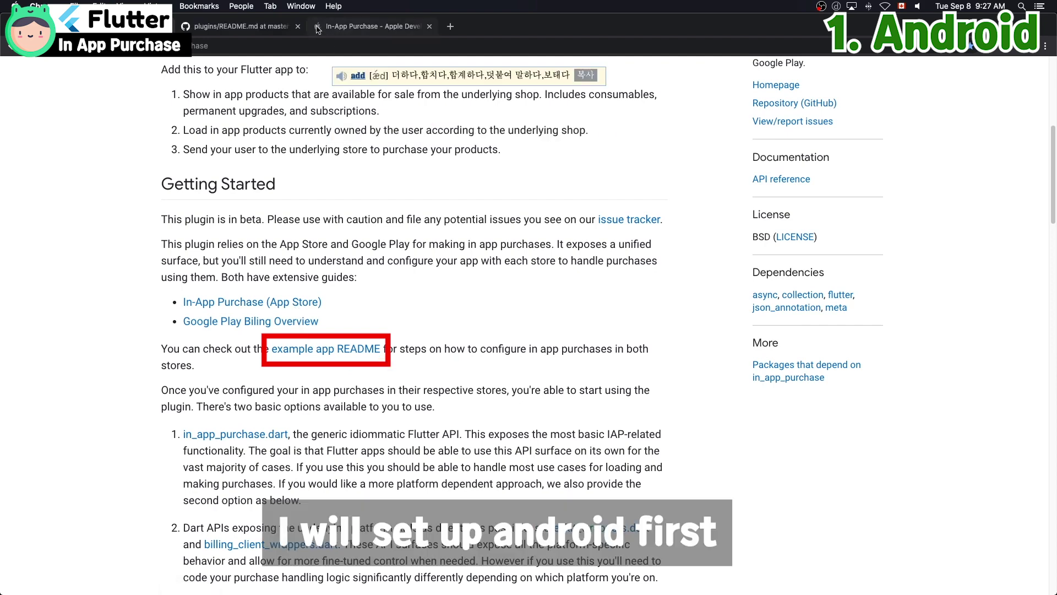
pyautogui.click(249, 27)
pyautogui.scroll(-2, 402, 169)
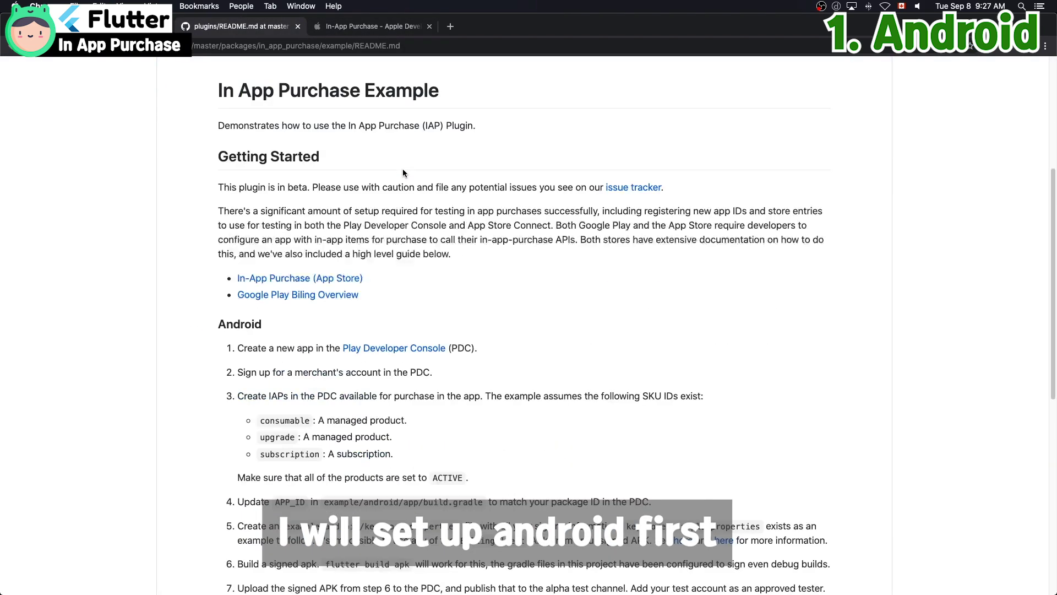
pyautogui.scroll(-3, 401, 166)
pyautogui.scroll(-1, 402, 163)
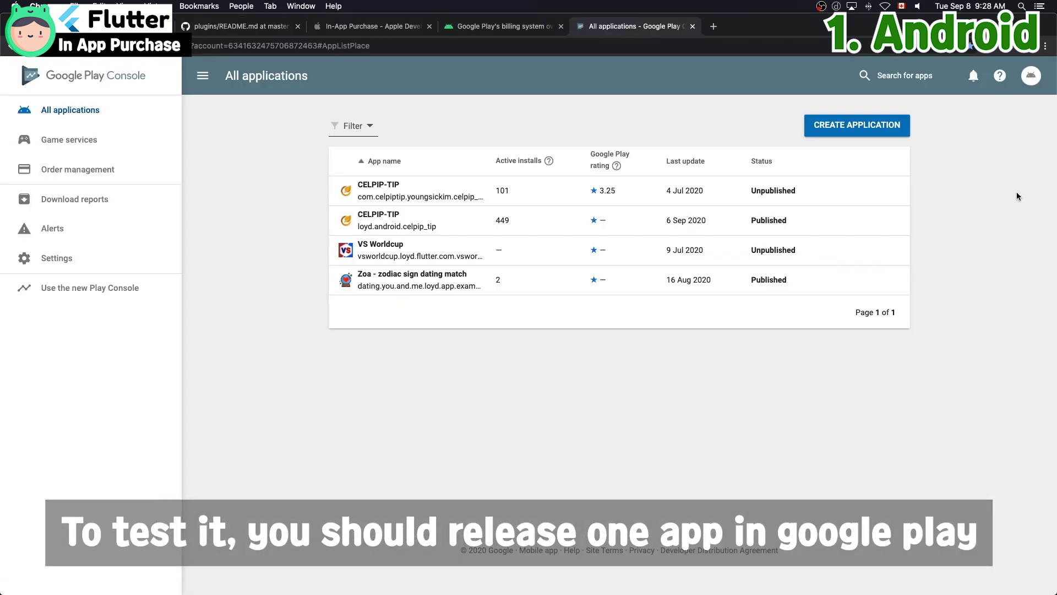
# Step: Split Play Console's All applications into its own window, sized beside the README window
pyautogui.moveTo(1054, 215); pyautogui.dragTo(464, 108)
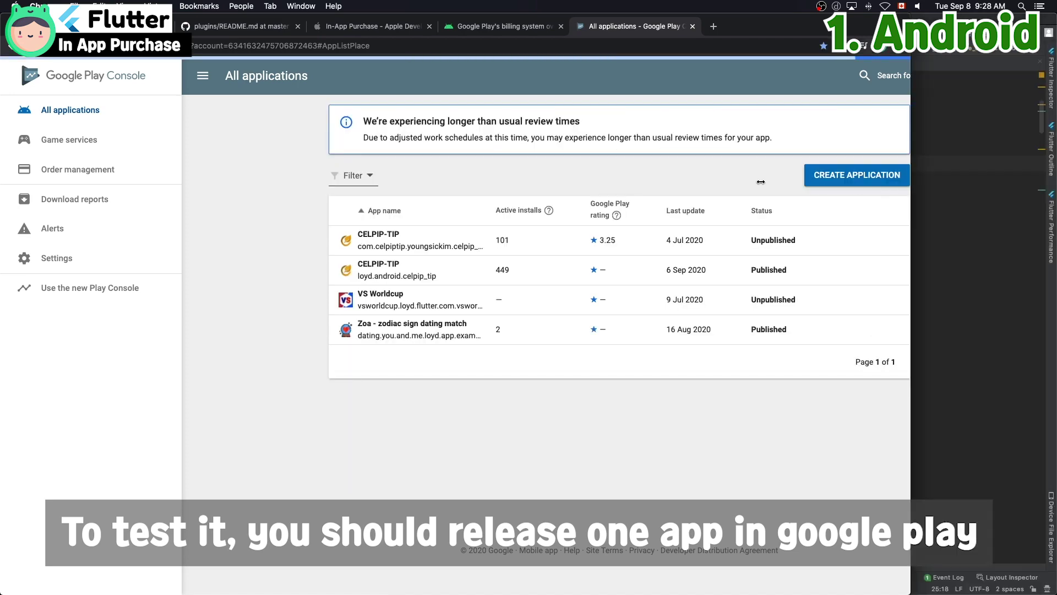
pyautogui.moveTo(369, 36); pyautogui.dragTo(561, 22)
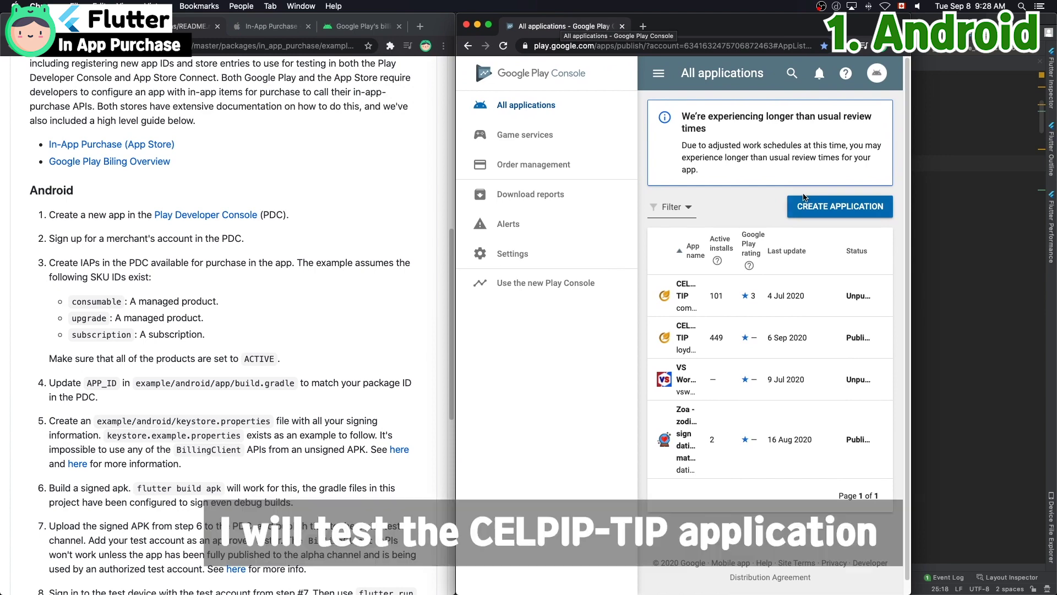
pyautogui.moveTo(911, 226); pyautogui.dragTo(1055, 226)
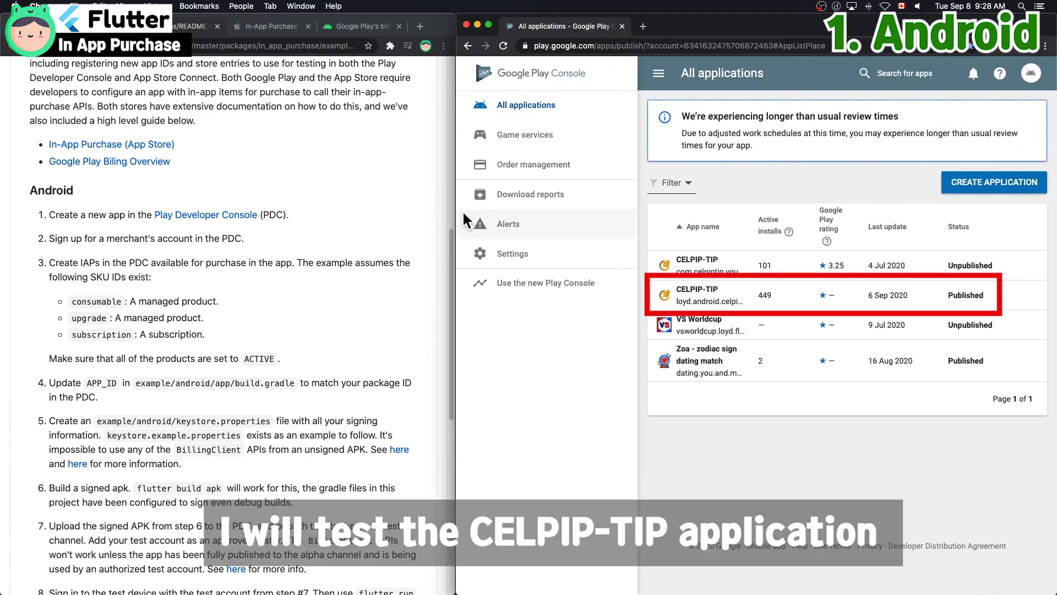
pyautogui.moveTo(456, 234); pyautogui.dragTo(390, 231)
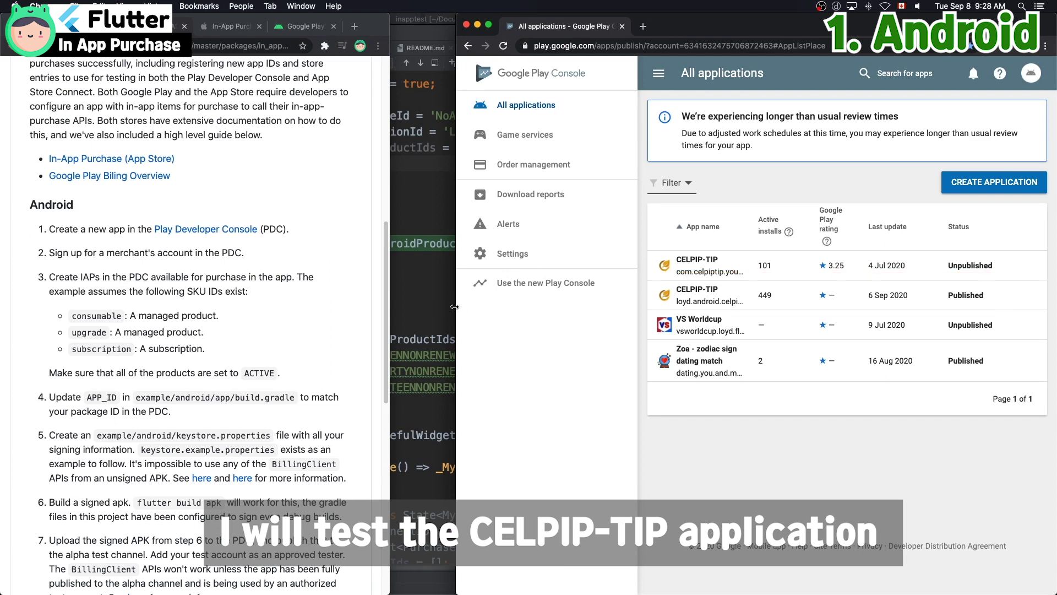
pyautogui.moveTo(455, 307); pyautogui.dragTo(391, 293)
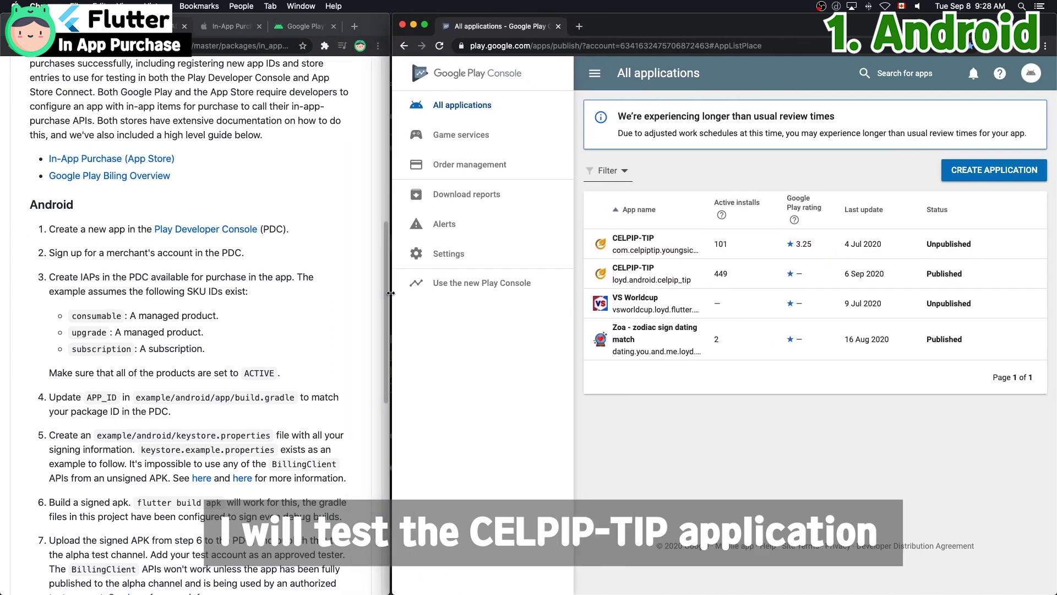
pyautogui.click(487, 262)
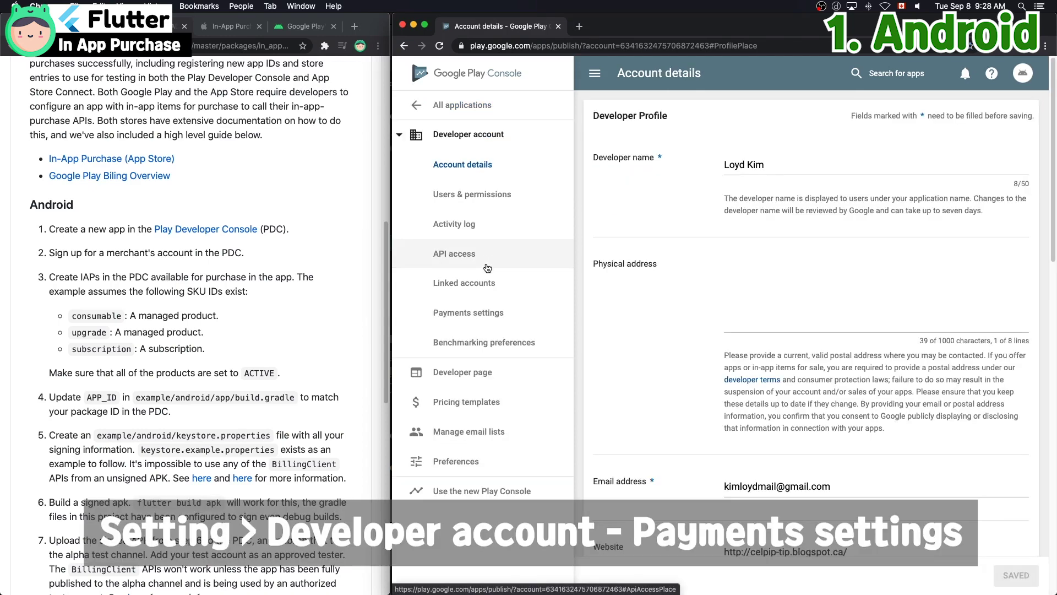
pyautogui.click(494, 316)
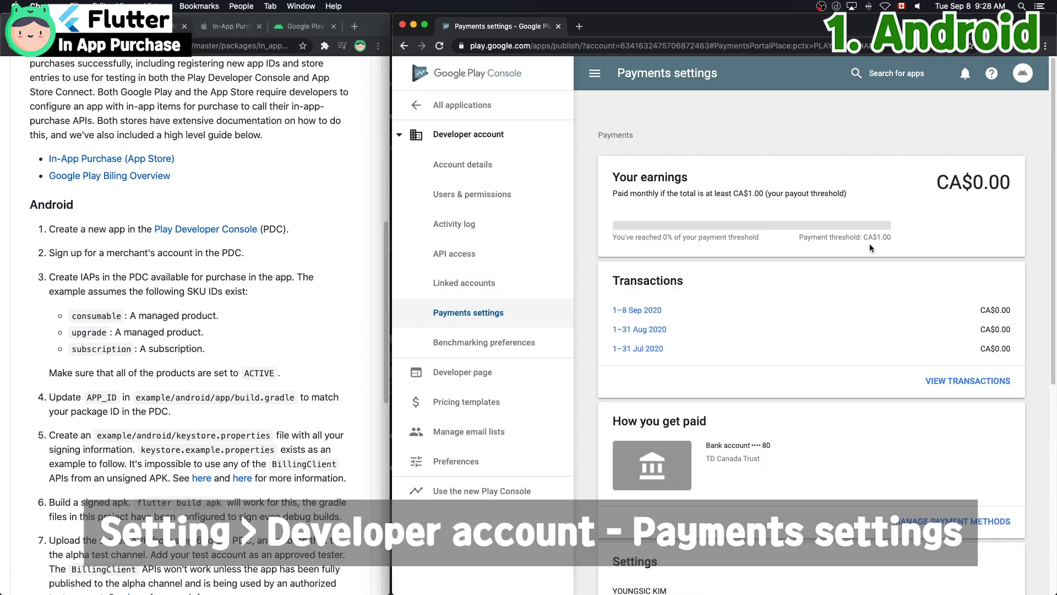
pyautogui.scroll(-5, 870, 244)
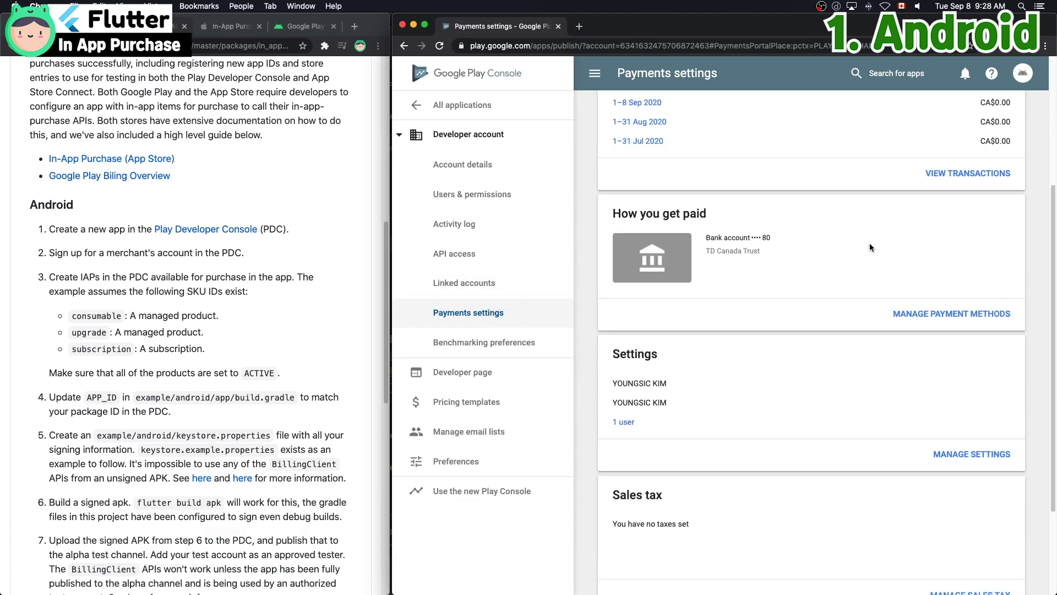
pyautogui.scroll(-2, 870, 244)
pyautogui.scroll(6, 869, 243)
pyautogui.scroll(1, 870, 243)
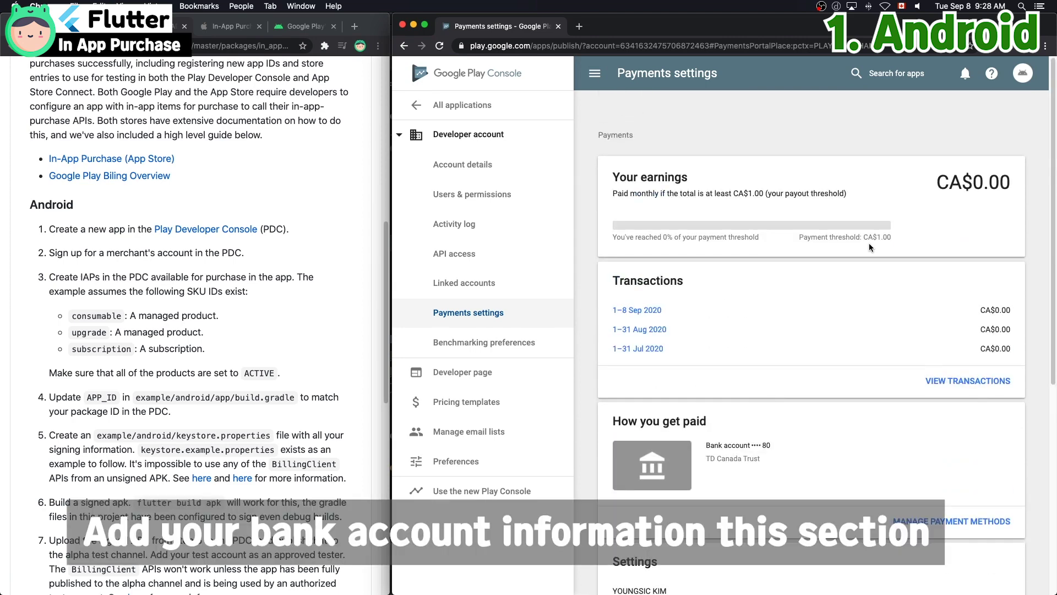
pyautogui.scroll(-2, 881, 282)
pyautogui.scroll(-1, 881, 283)
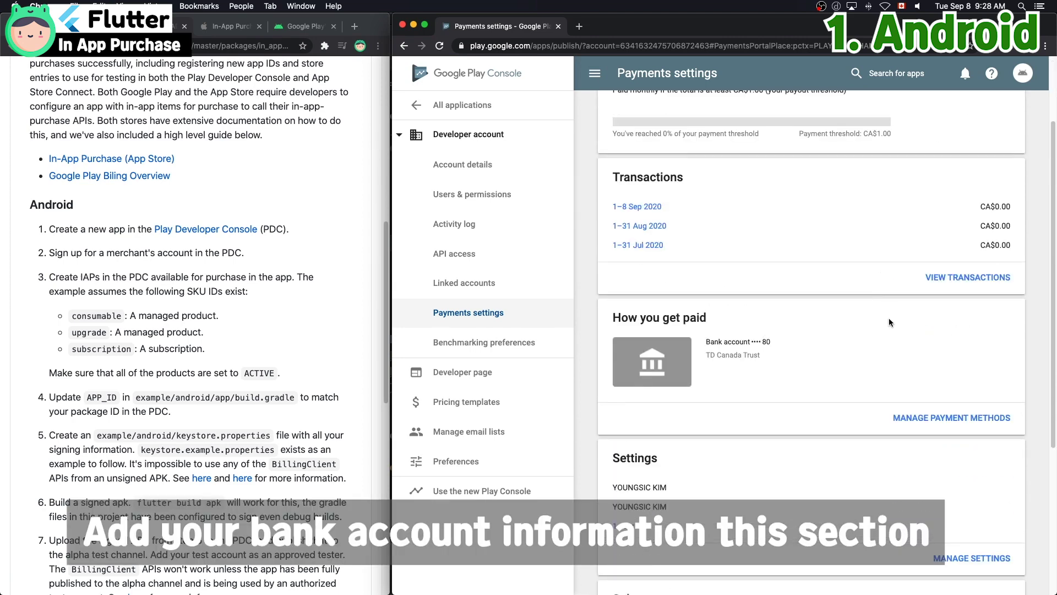
pyautogui.scroll(-1, 888, 321)
pyautogui.scroll(-3, 889, 321)
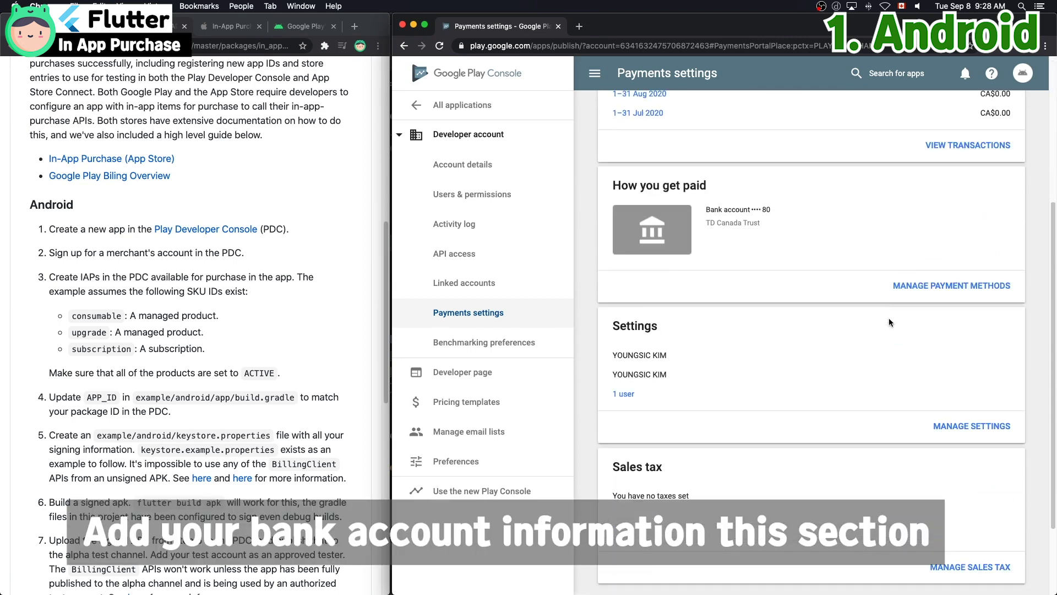
pyautogui.scroll(-3, 888, 318)
pyautogui.scroll(10, 889, 319)
pyautogui.click(941, 518)
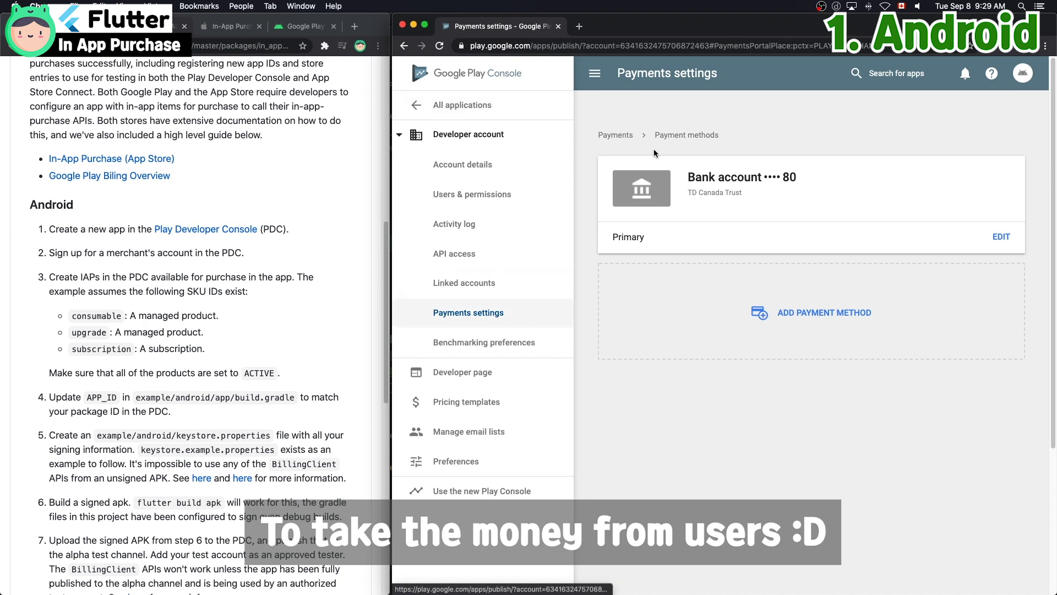
pyautogui.click(622, 133)
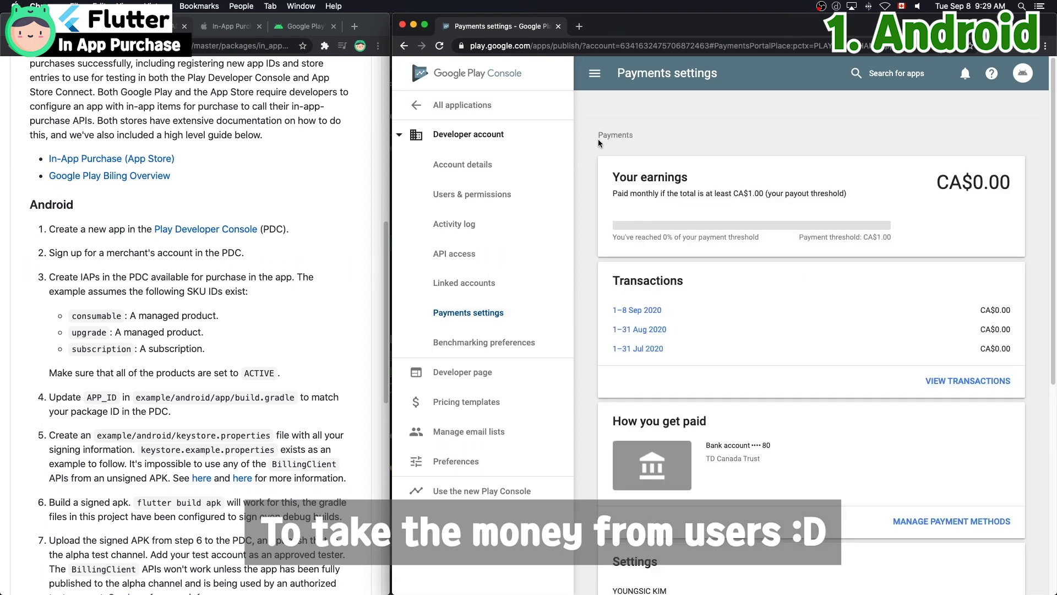
pyautogui.click(459, 101)
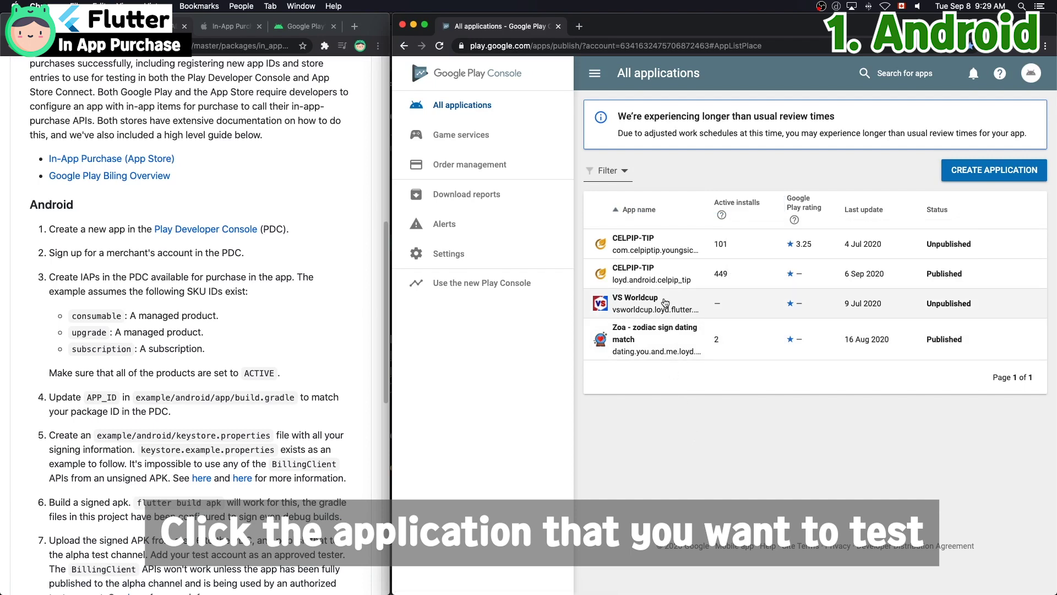
# Step: Open CELPIP-TIP's Store presence > In-app products > Managed products list and start a new product
pyautogui.click(629, 279)
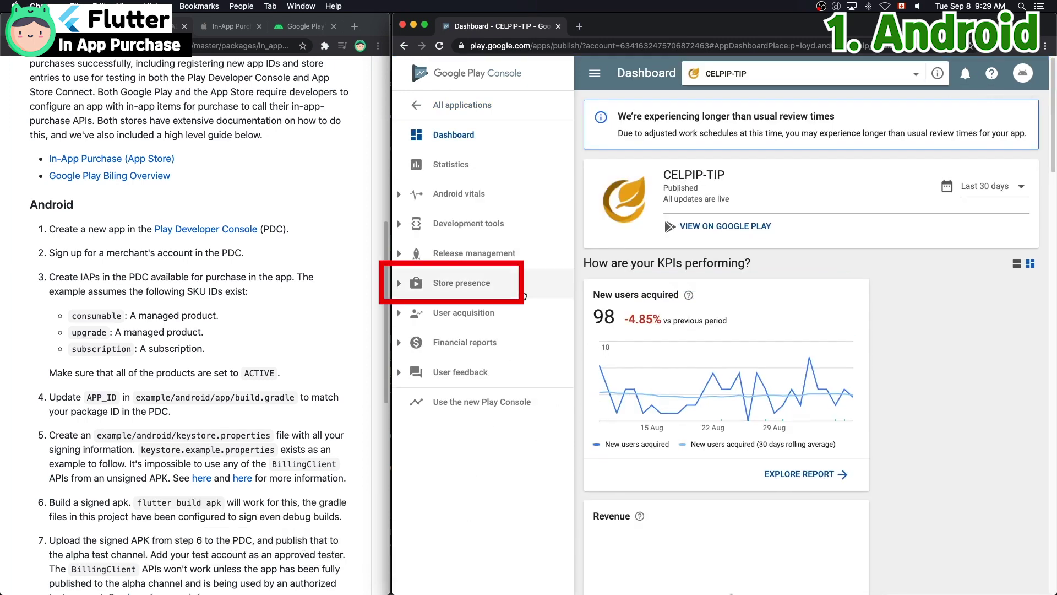
pyautogui.click(526, 282)
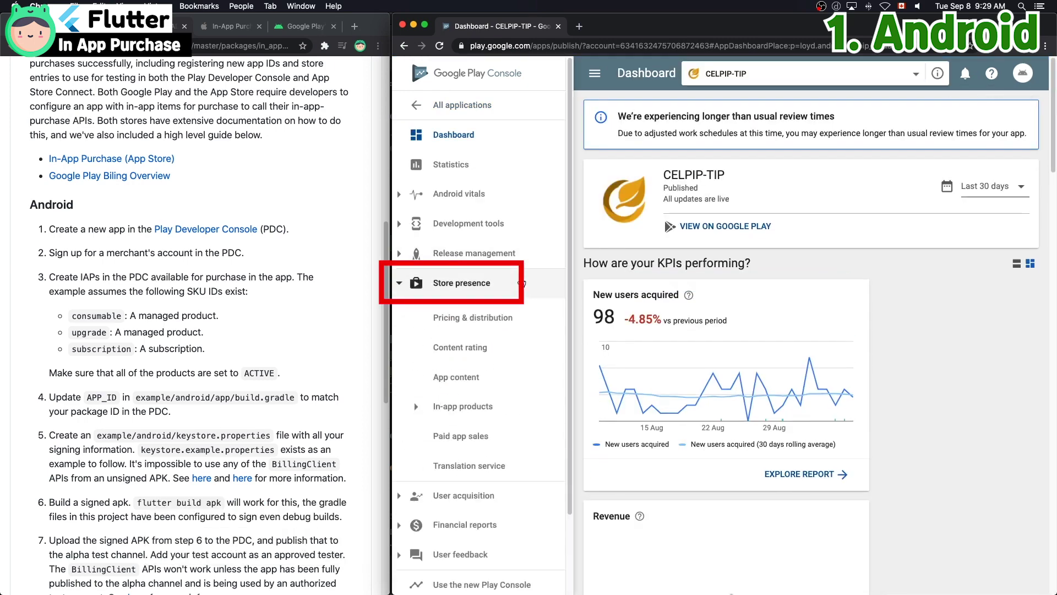
pyautogui.click(491, 504)
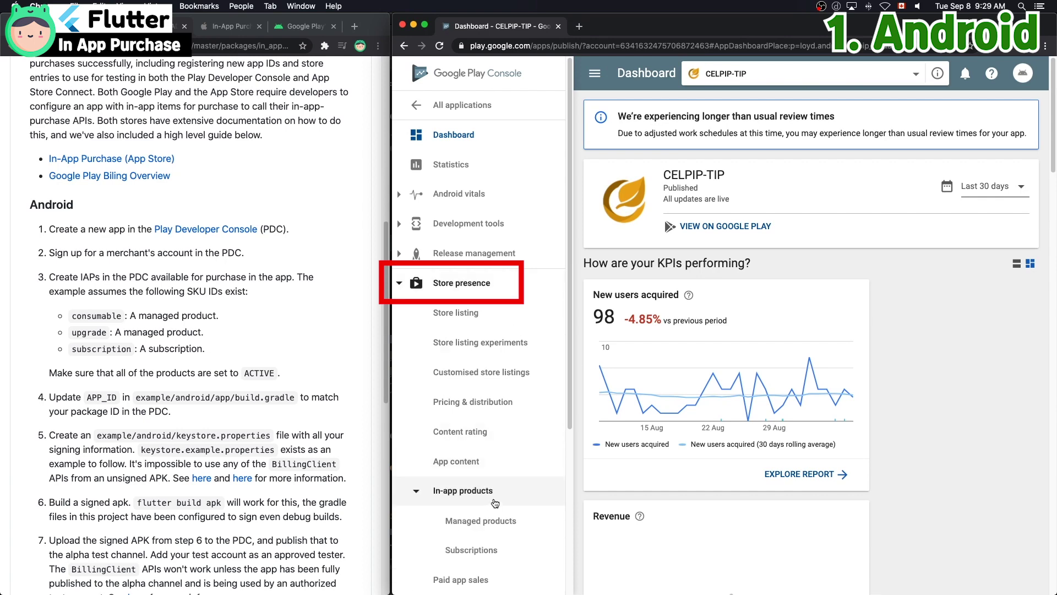
pyautogui.click(492, 520)
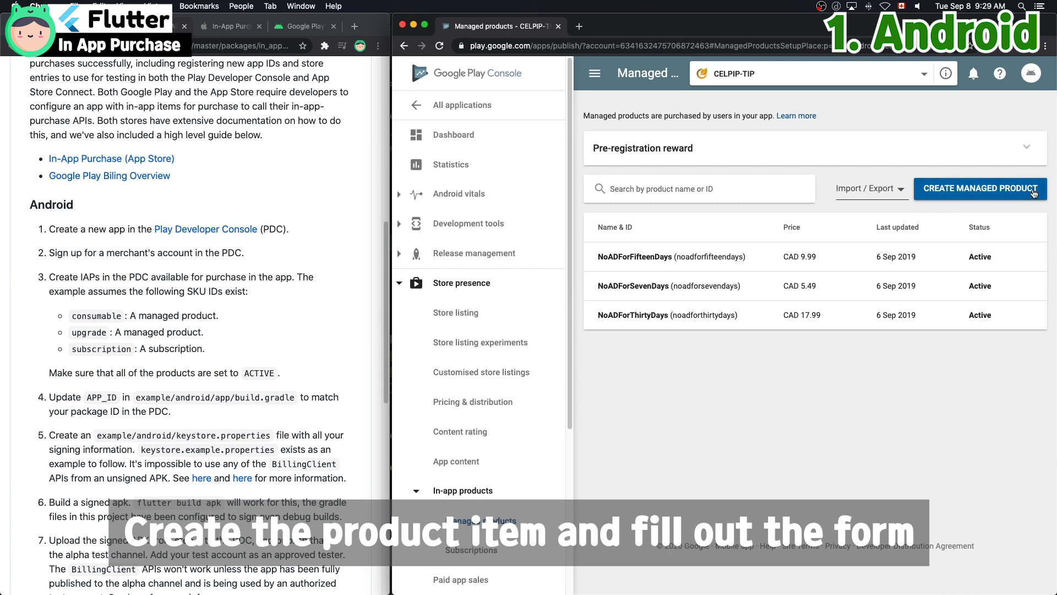
pyautogui.click(1034, 190)
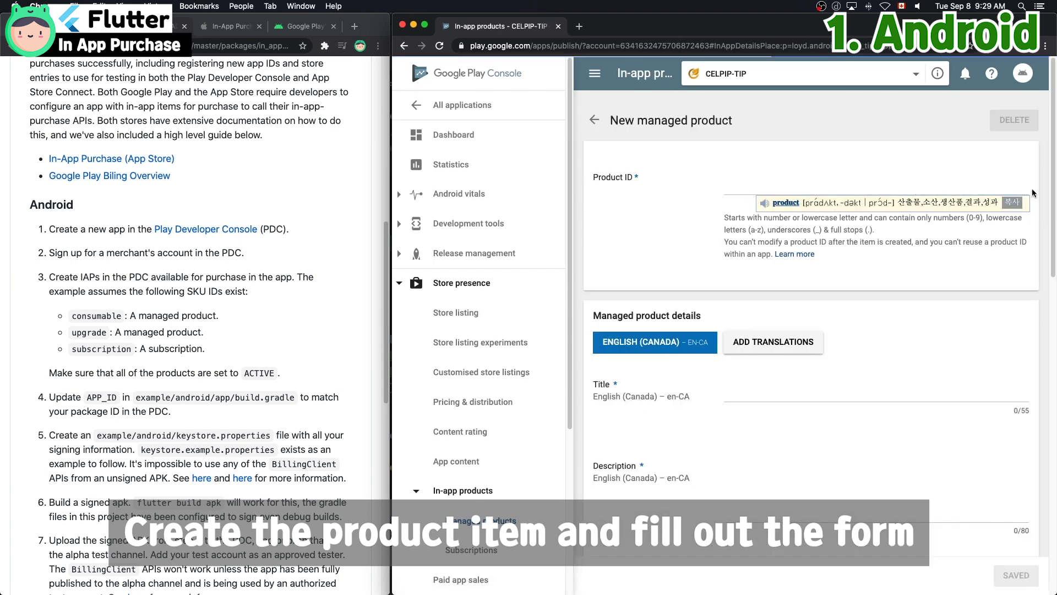
# Step: Enter product ID testproductid, title testproductID and description 'This is test'
pyautogui.click(783, 183)
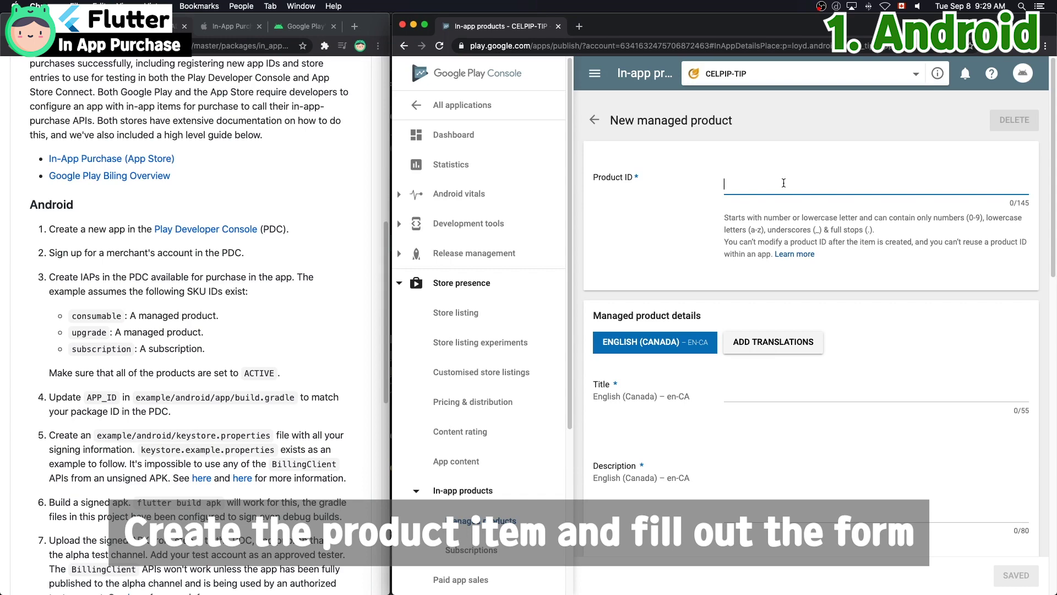
pyautogui.write('testpro')
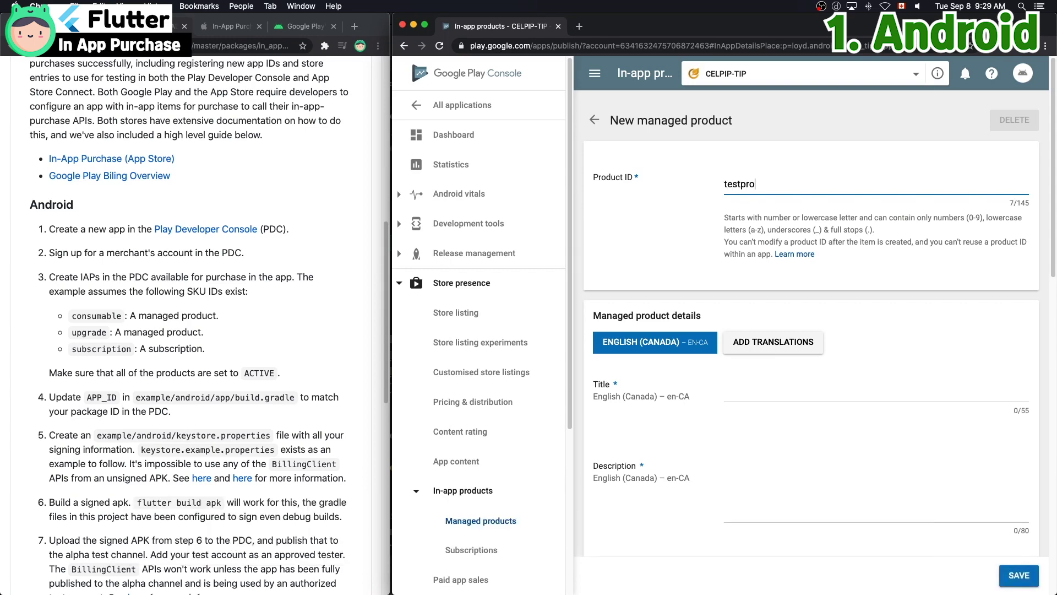
pyautogui.write('ductID')
pyautogui.scroll(-1, 782, 289)
pyautogui.scroll(1, 744, 364)
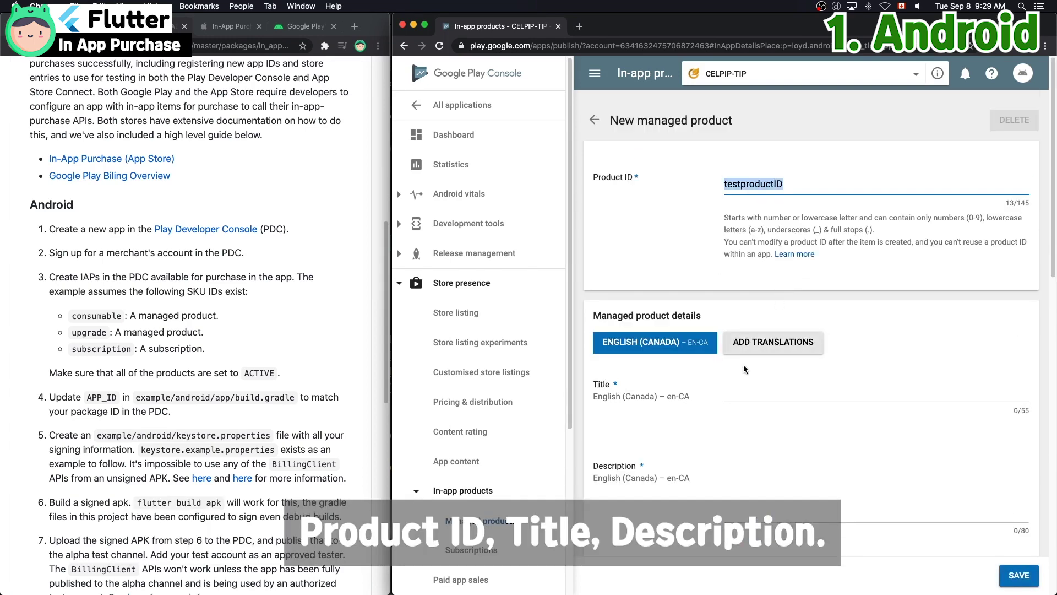
pyautogui.click(760, 369)
pyautogui.write('testproductID')
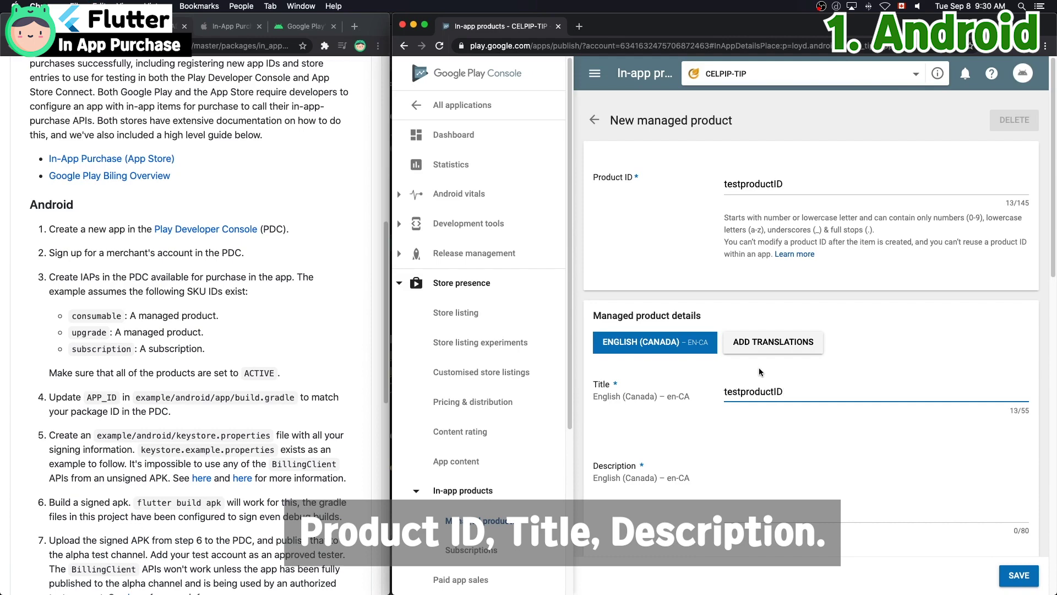
pyautogui.click(836, 185)
pyautogui.doubleClick(835, 186)
pyautogui.doubleClick(816, 372)
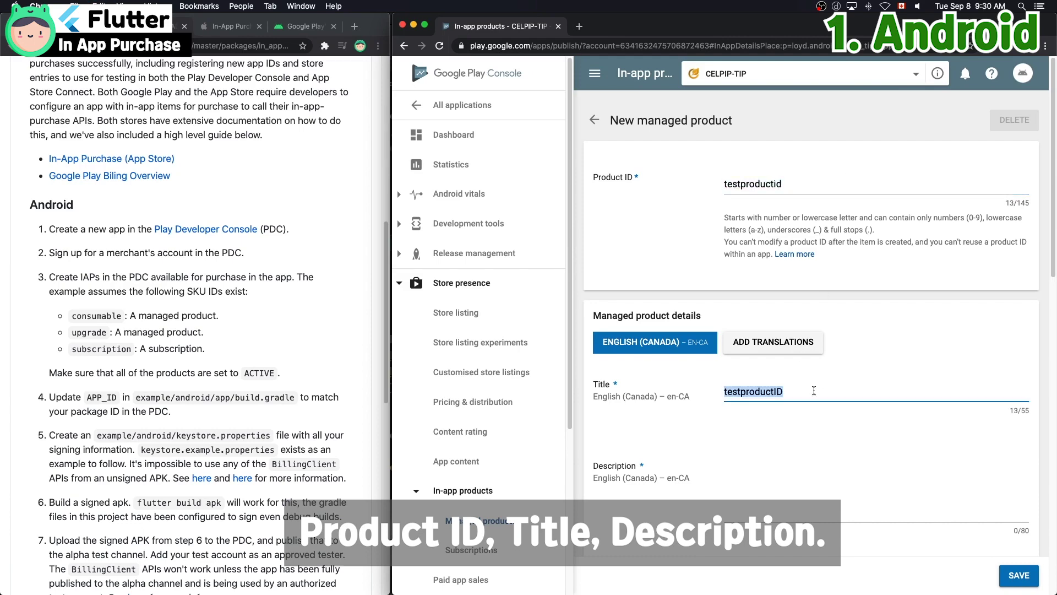
pyautogui.click(786, 504)
pyautogui.write('This ')
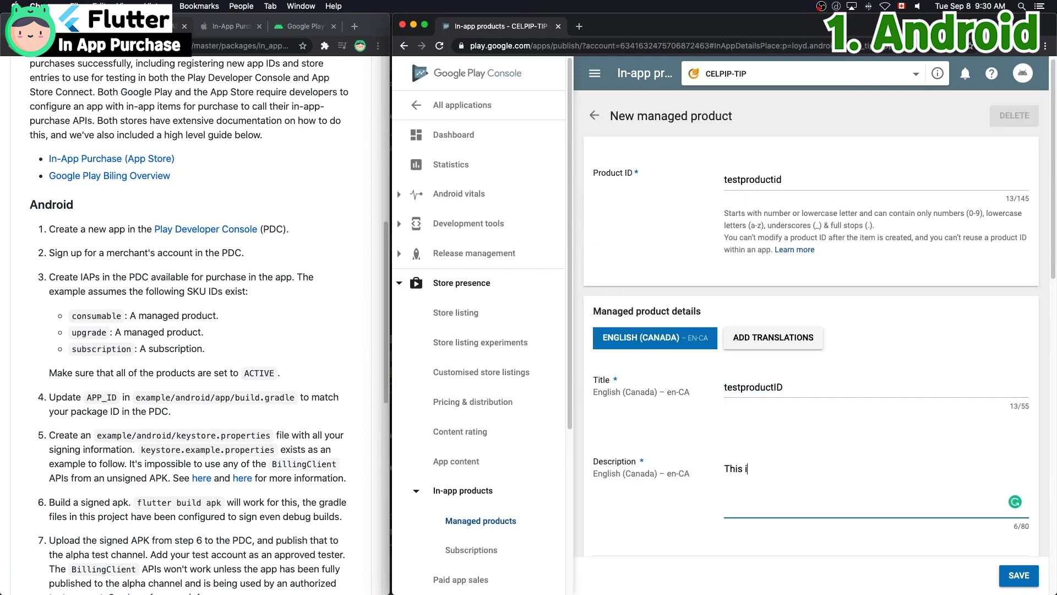
pyautogui.write('is test')
pyautogui.scroll(-1, 791, 438)
pyautogui.scroll(-2, 790, 439)
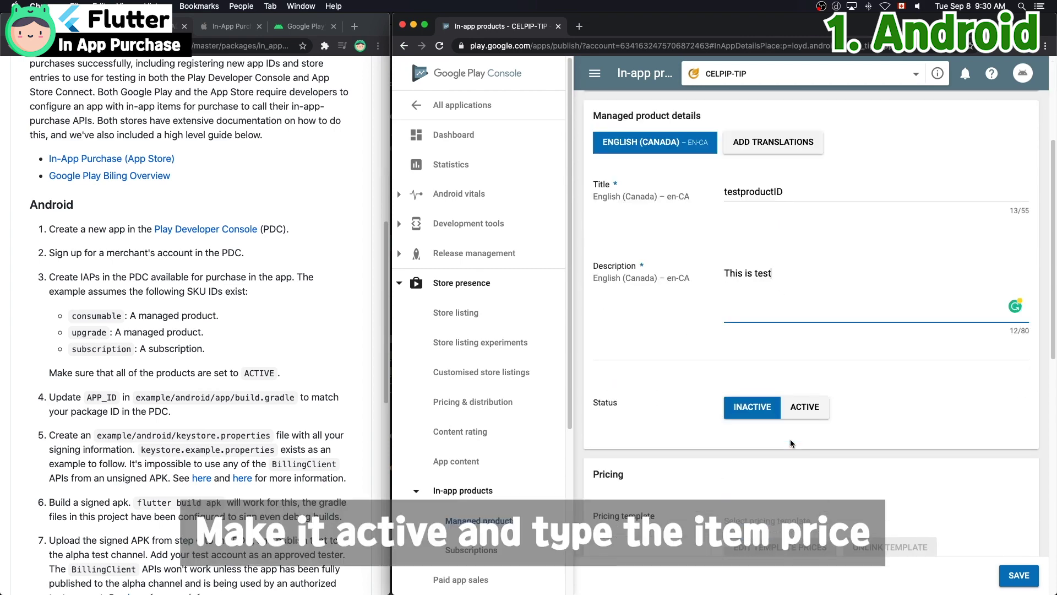
# Step: Set the product Active at CAD 4.99, applying converted local prices for all countries
pyautogui.click(803, 407)
pyautogui.scroll(-3, 847, 476)
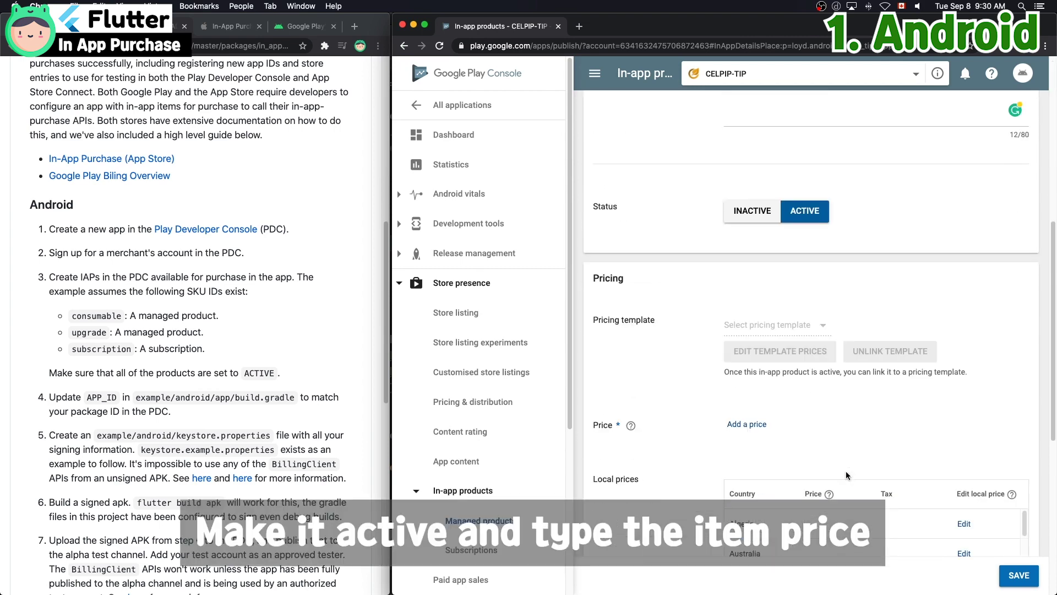
pyautogui.scroll(-2, 846, 476)
pyautogui.click(755, 265)
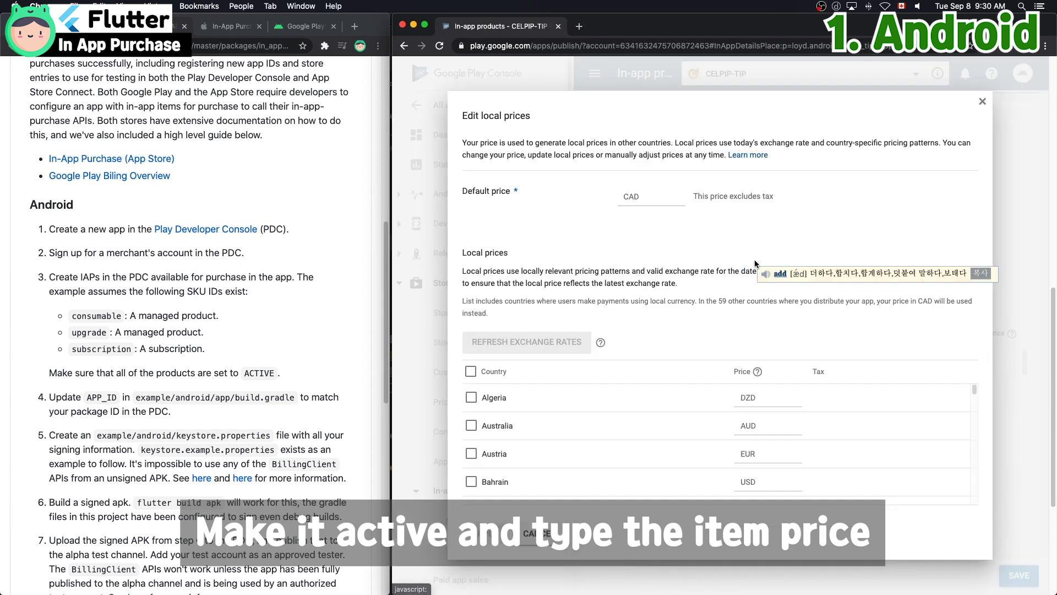
pyautogui.click(652, 203)
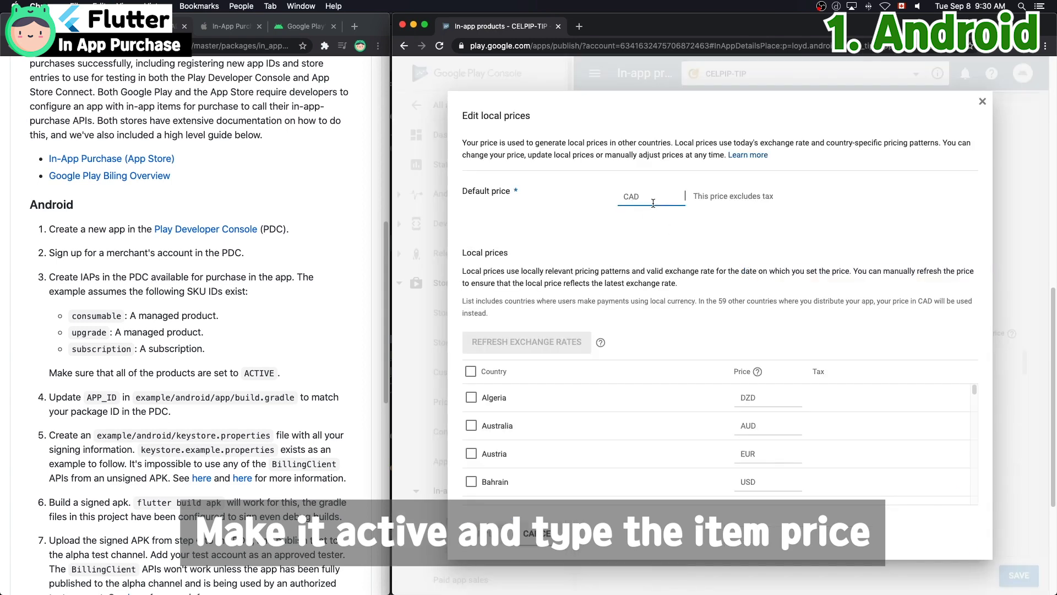
pyautogui.write('.99')
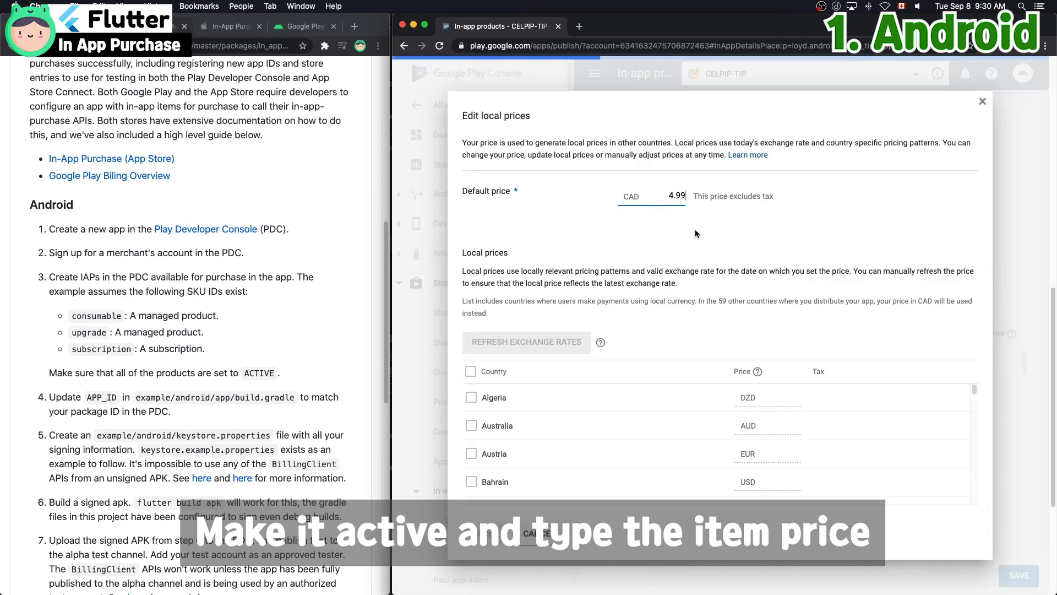
pyautogui.click(516, 357)
pyautogui.scroll(-2, 658, 400)
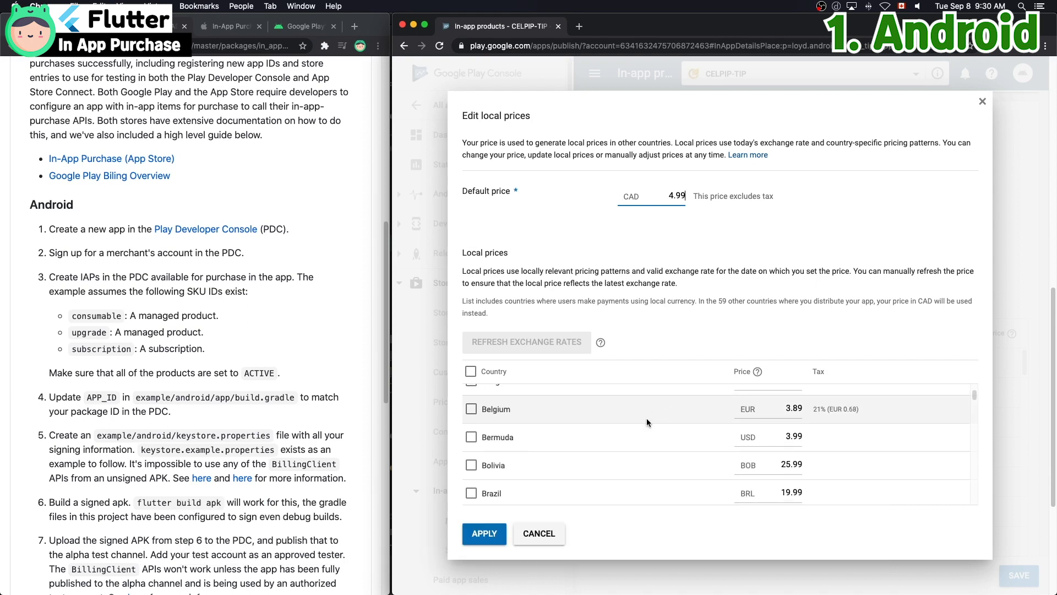
pyautogui.scroll(-3, 647, 418)
pyautogui.scroll(-5, 645, 416)
pyautogui.scroll(-2, 645, 416)
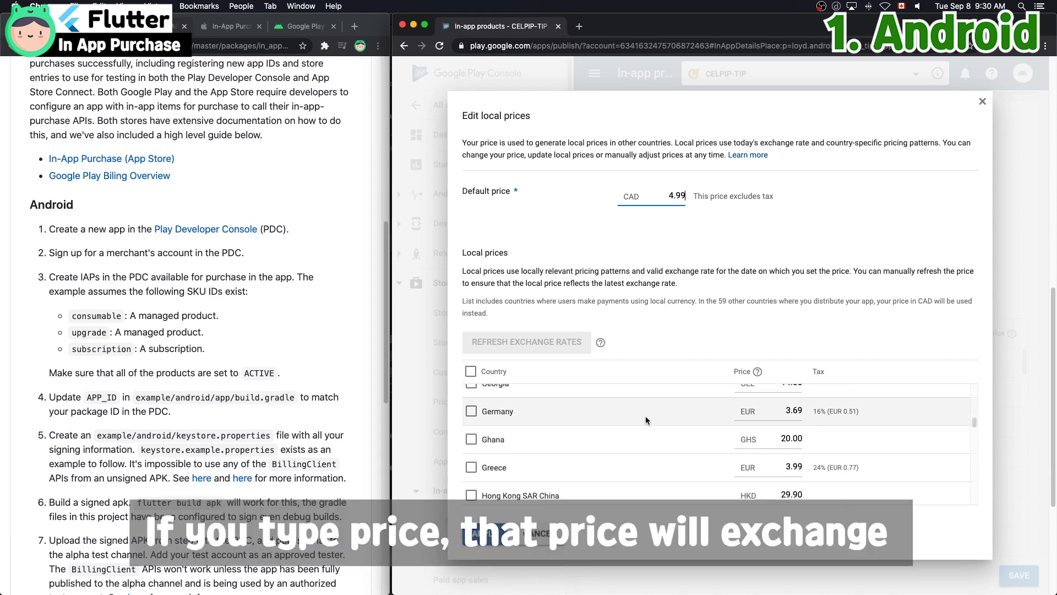
pyautogui.scroll(-1, 644, 416)
pyautogui.scroll(-2, 645, 416)
pyautogui.scroll(-2, 644, 418)
pyautogui.scroll(-2, 642, 417)
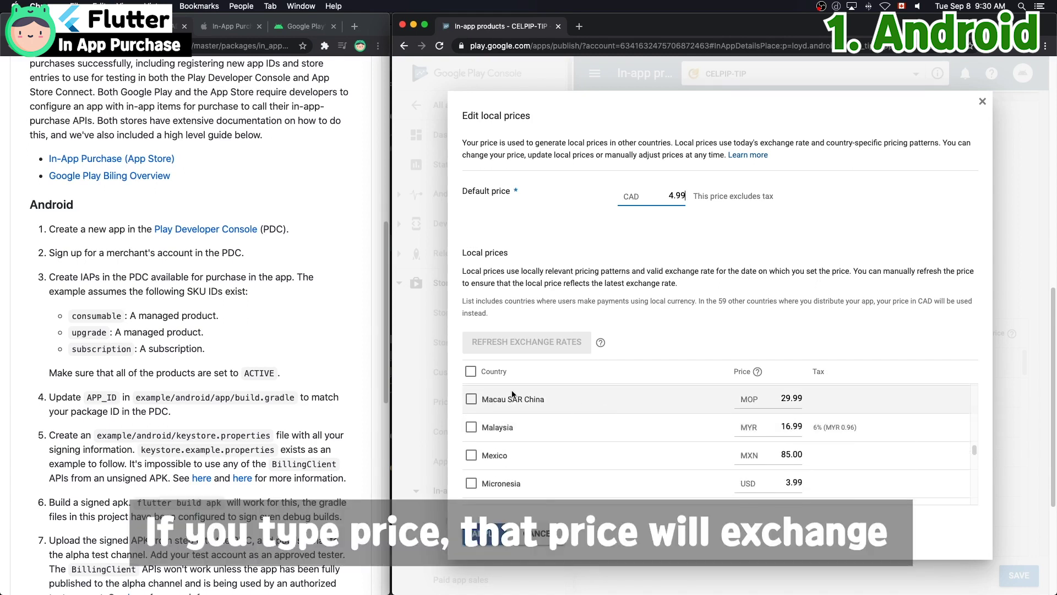
pyautogui.click(468, 374)
pyautogui.scroll(-2, 586, 440)
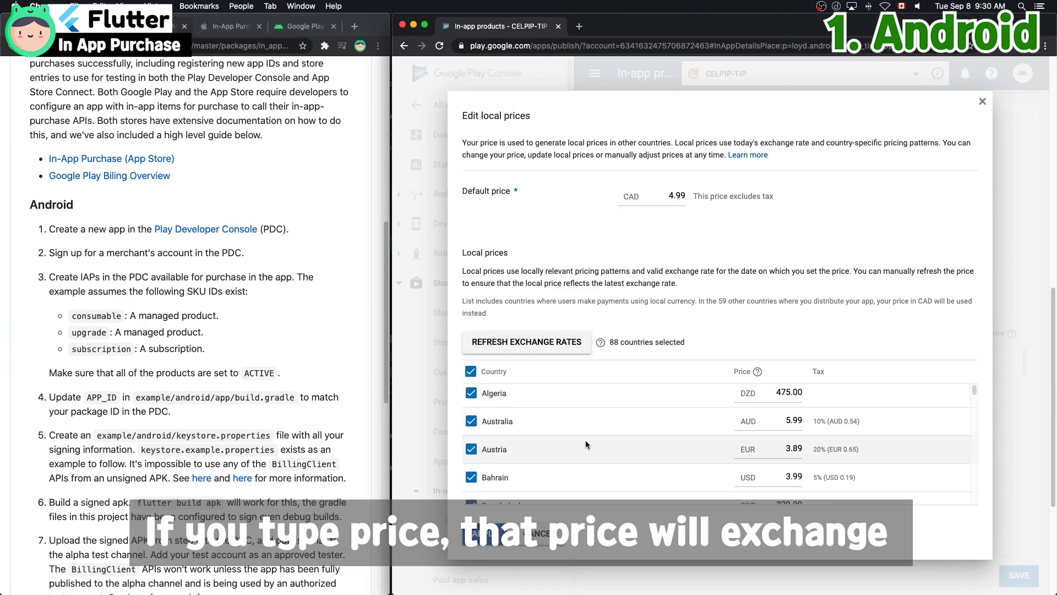
pyautogui.scroll(-3, 584, 437)
pyautogui.scroll(-3, 583, 431)
pyautogui.scroll(-3, 584, 430)
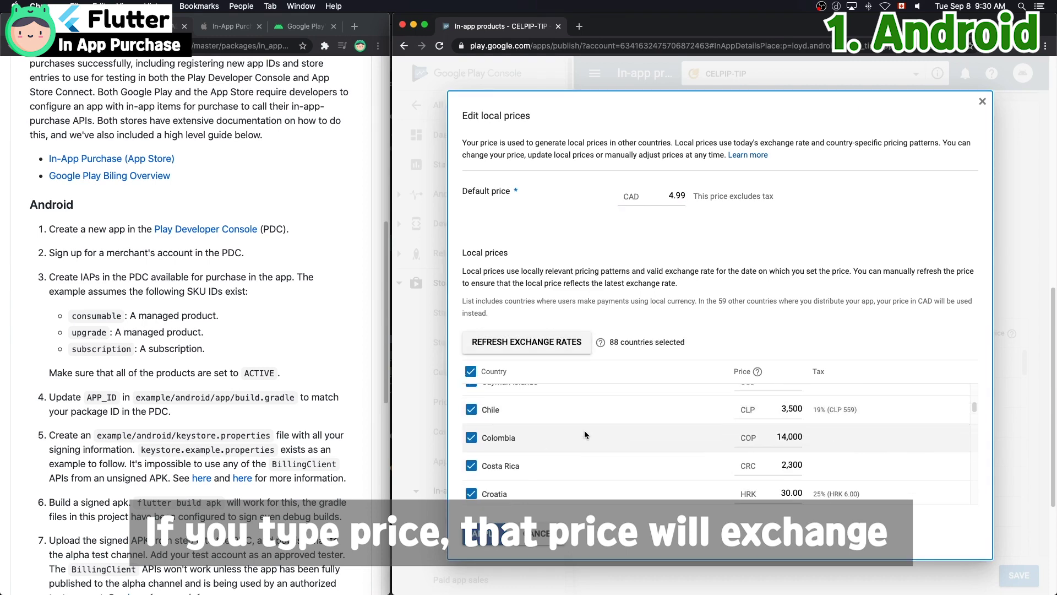
pyautogui.click(486, 533)
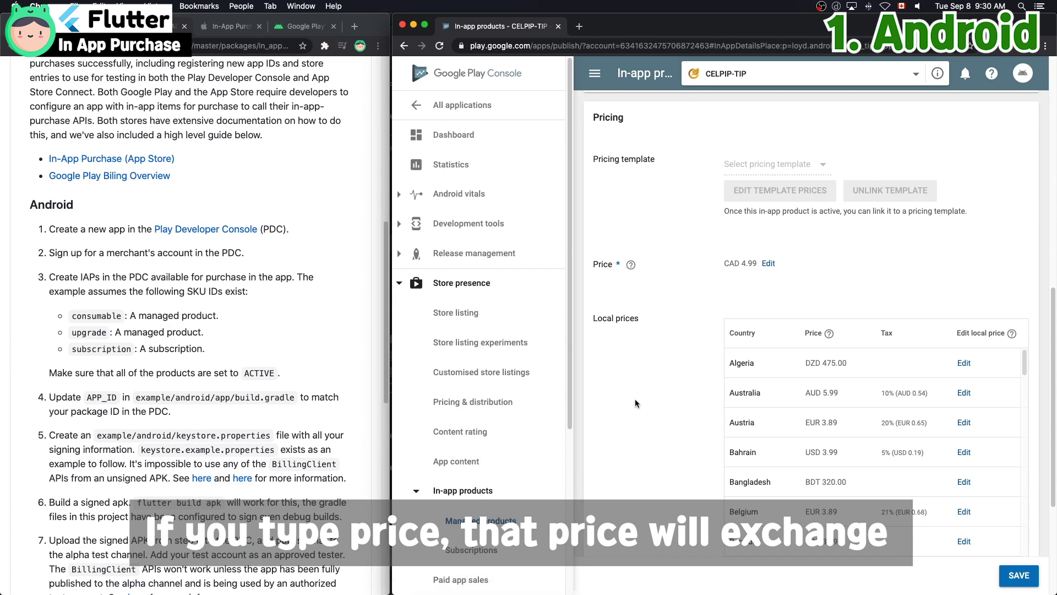
pyautogui.scroll(-3, 840, 444)
pyautogui.scroll(-2, 834, 441)
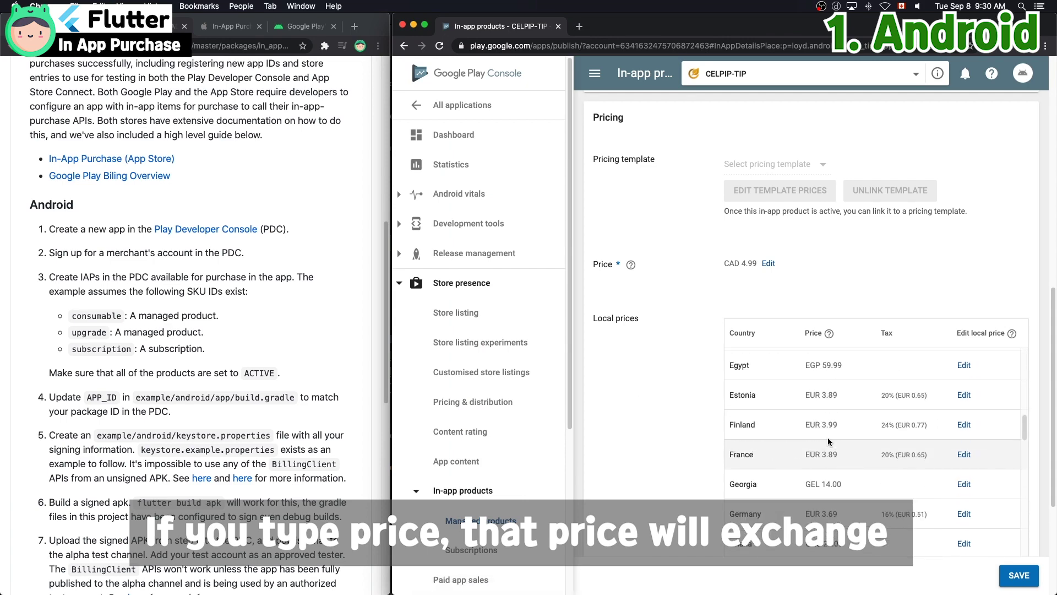
pyautogui.scroll(-2, 828, 437)
pyautogui.scroll(-5, 826, 439)
pyautogui.scroll(-5, 823, 438)
pyautogui.scroll(-5, 821, 435)
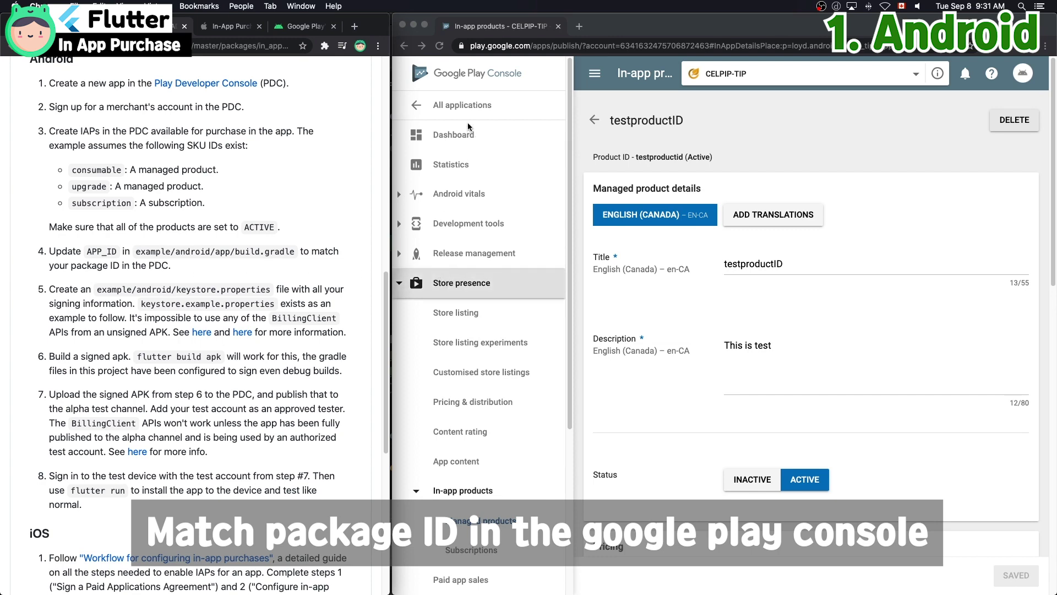
# Step: Return Play Console to All applications and expand android > app > src > main in the Project tree
pyautogui.click(451, 104)
pyautogui.click(418, 109)
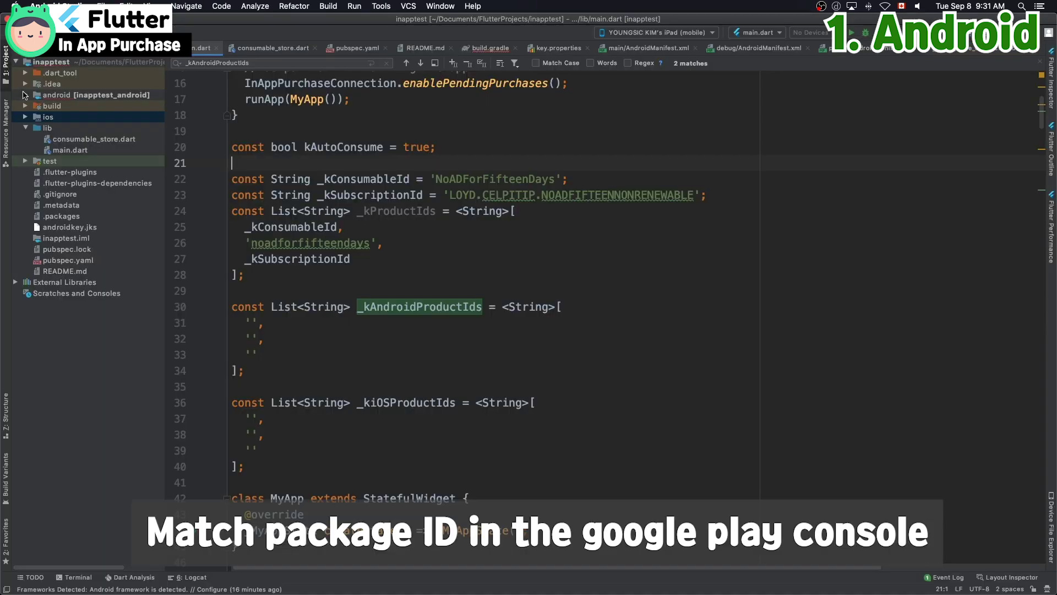
pyautogui.click(24, 94)
pyautogui.click(35, 120)
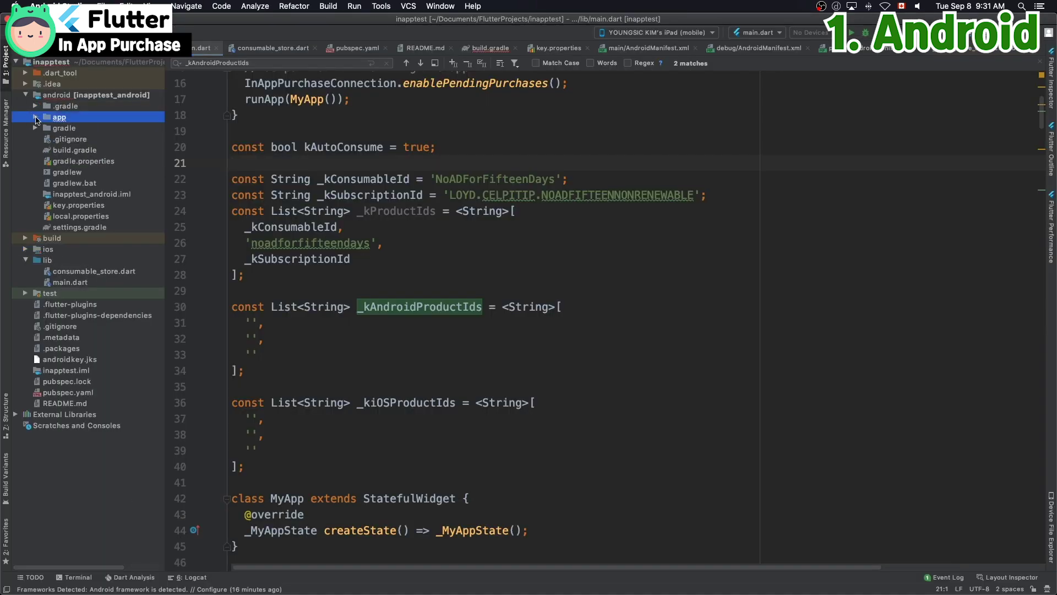
pyautogui.click(35, 117)
pyautogui.click(45, 128)
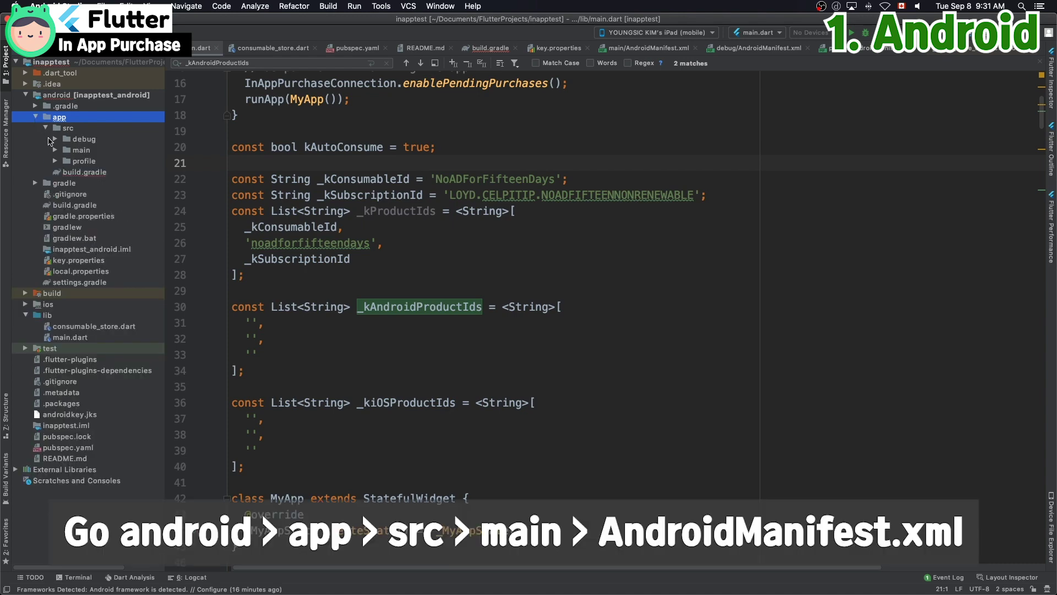
pyautogui.click(54, 149)
# Step: Open AndroidManifest.xml, select package loyd.android.celpip_tip, and shrink the IDE beside the dashboard
pyautogui.doubleClick(93, 193)
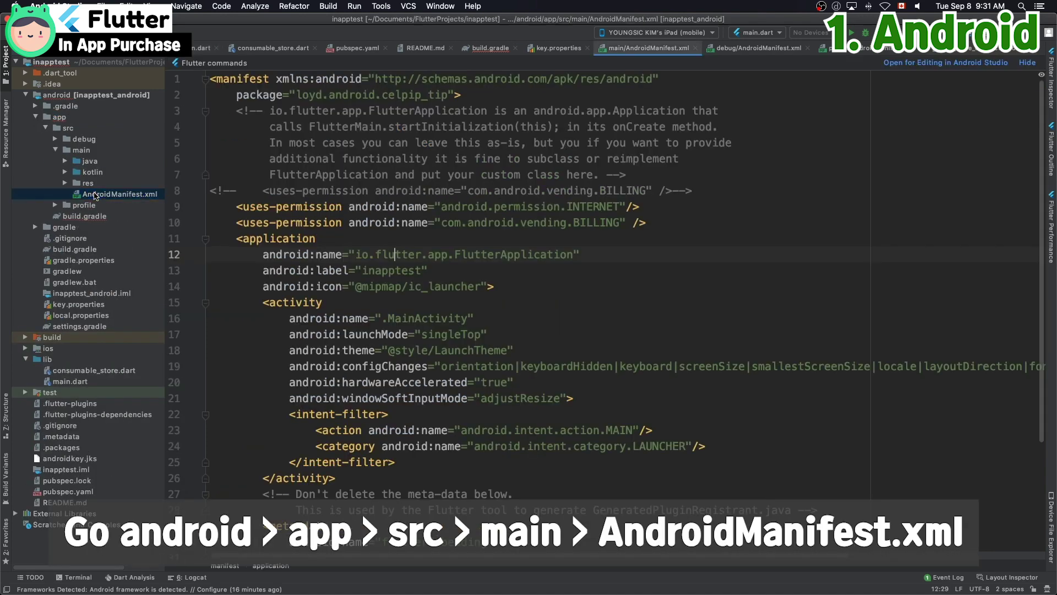
pyautogui.moveTo(296, 96); pyautogui.dragTo(449, 95)
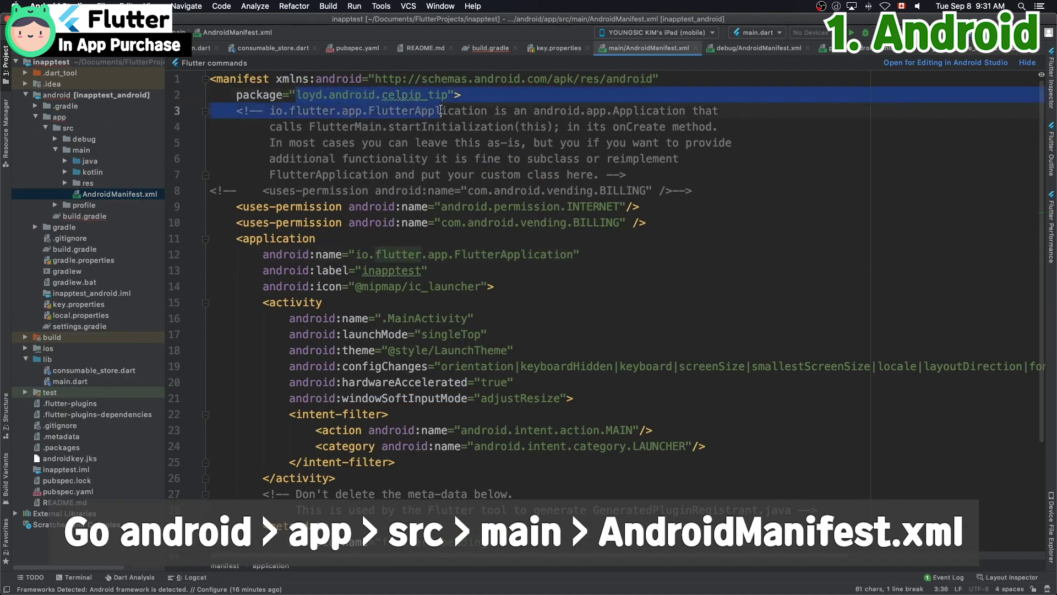
pyautogui.moveTo(1042, 273)
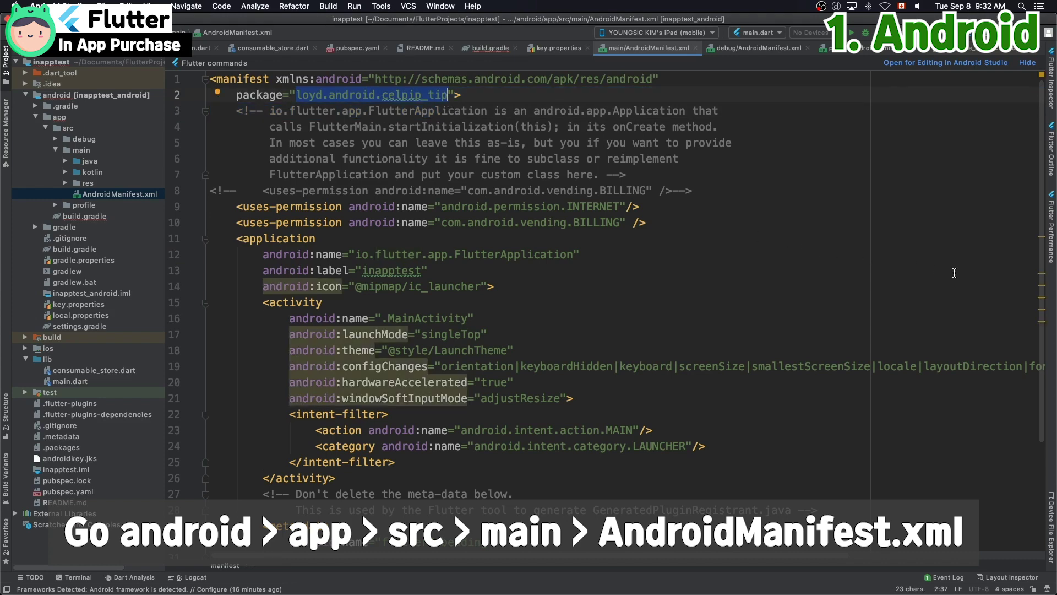
pyautogui.moveTo(1054, 288); pyautogui.dragTo(516, 258)
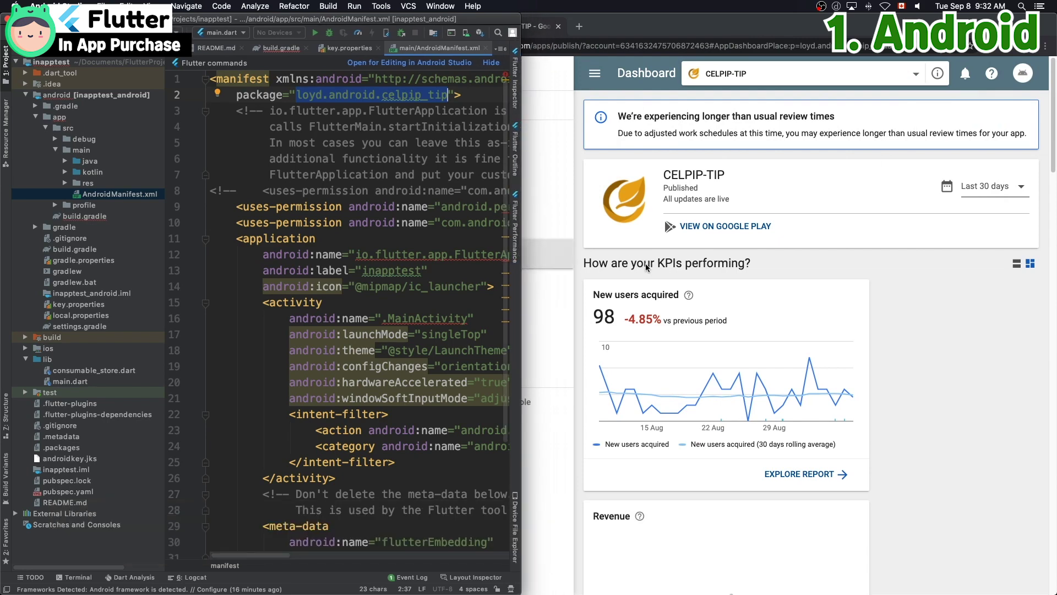
# Step: Hide the Project panel, narrow Android Studio, and show Play Console's All applications list
pyautogui.click(553, 261)
pyautogui.click(299, 270)
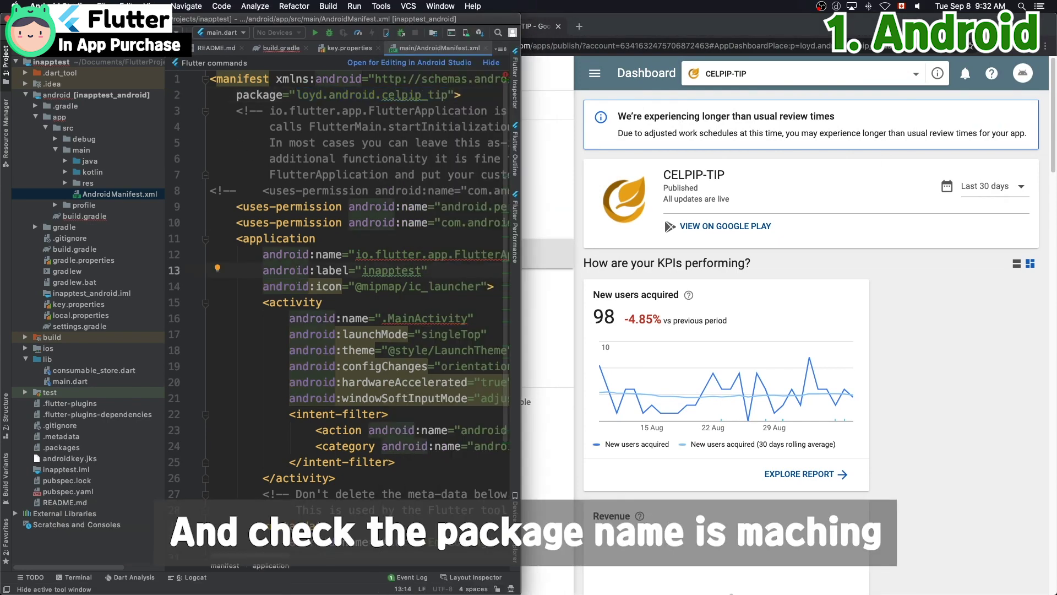
pyautogui.click(177, 64)
pyautogui.moveTo(520, 163); pyautogui.dragTo(385, 163)
pyautogui.click(505, 176)
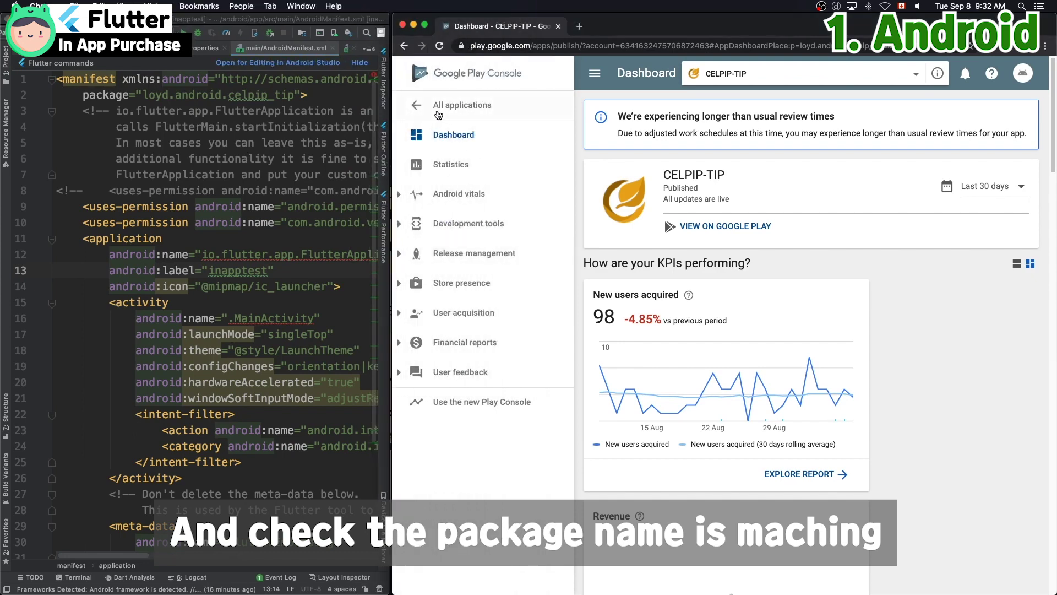
pyautogui.click(414, 107)
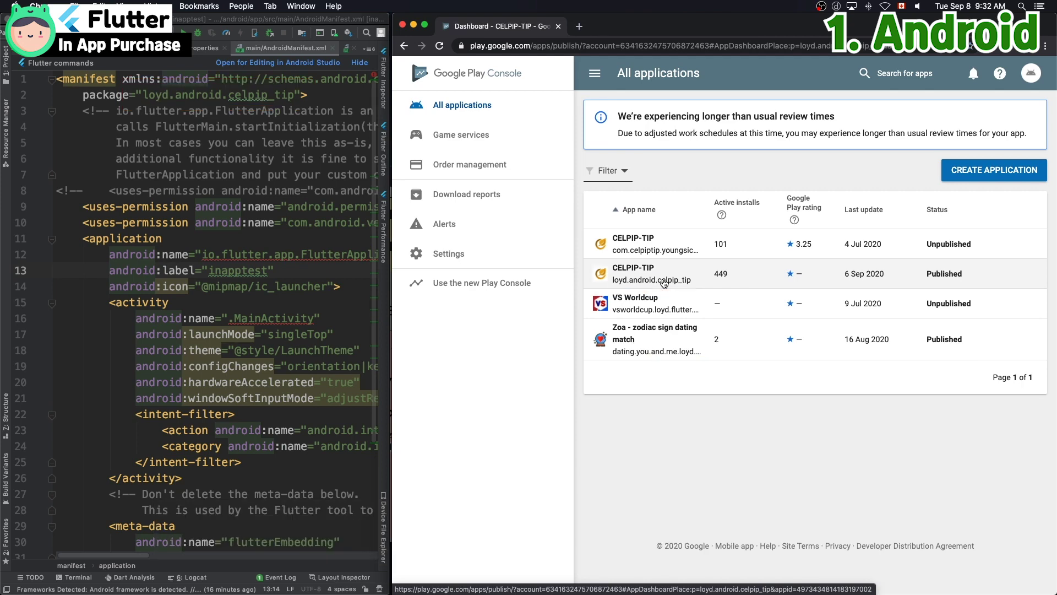
# Step: Open CELPIP-TIP to confirm package loyd.android.celpip_tip and review the guide's signing step
pyautogui.click(653, 273)
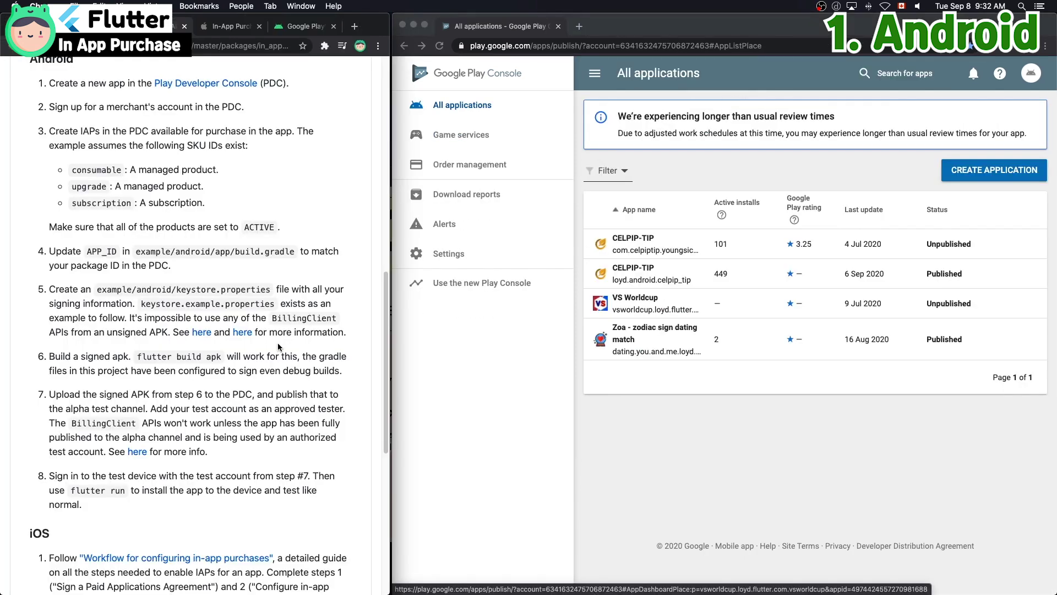
pyautogui.scroll(-2, 279, 347)
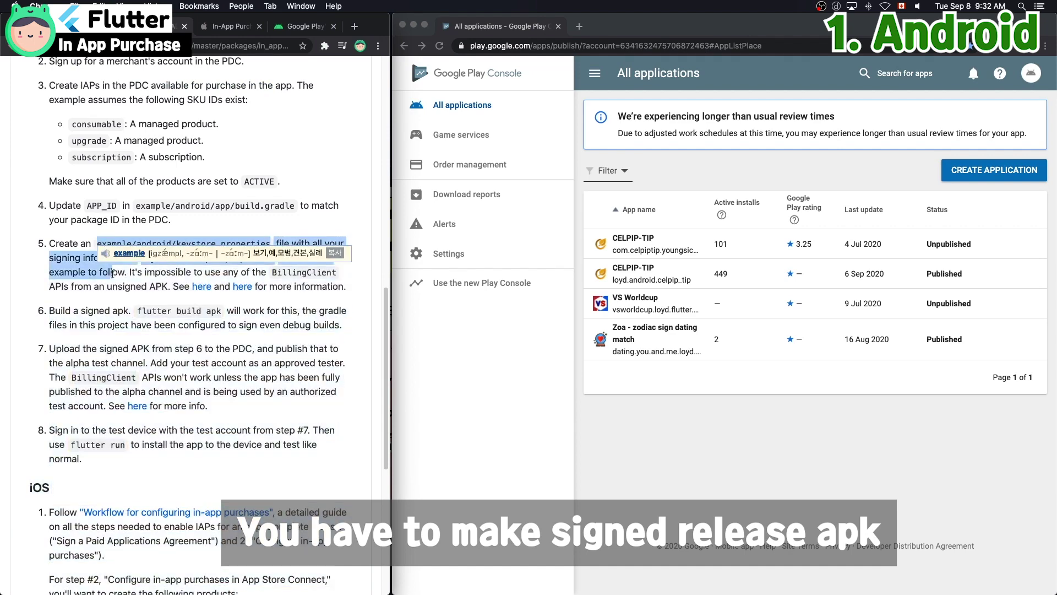
pyautogui.moveTo(97, 243); pyautogui.dragTo(286, 291)
pyautogui.click(289, 289)
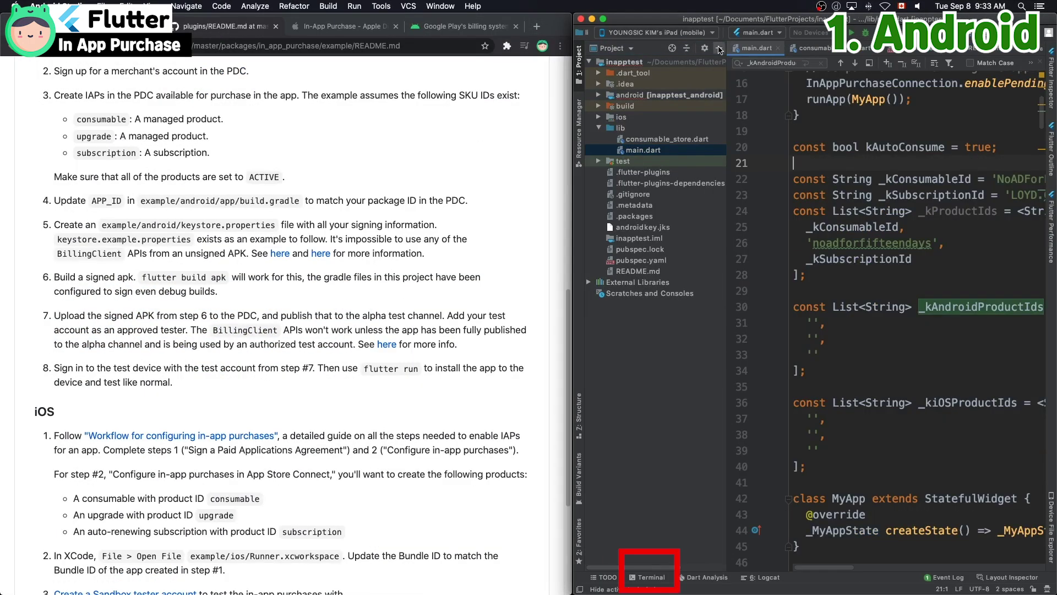
# Step: Build the release APK with flutter build apk in the Terminal, following the guide's step 6
pyautogui.click(718, 47)
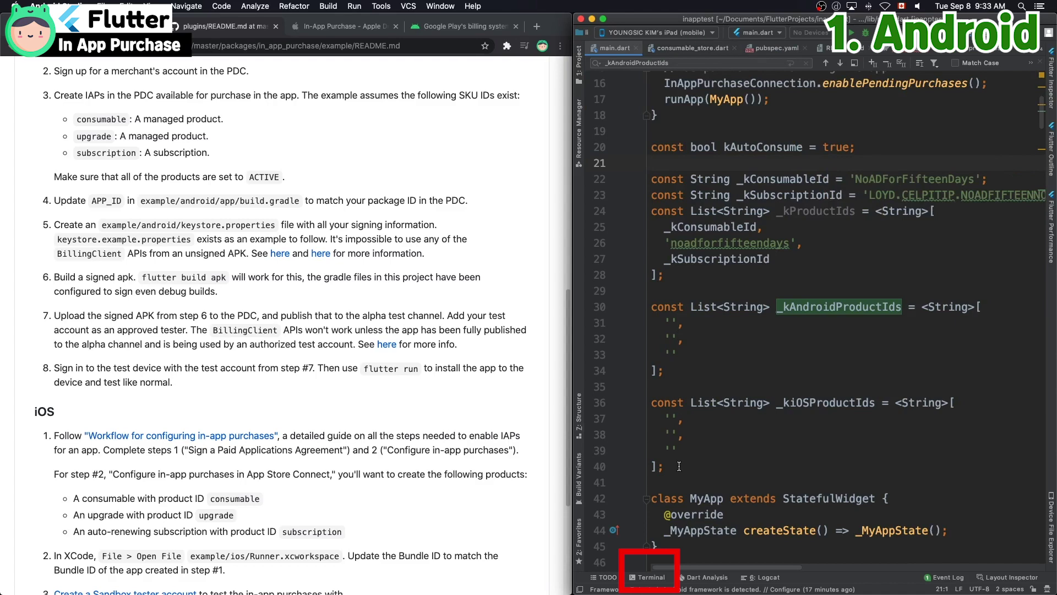
pyautogui.click(651, 577)
pyautogui.click(174, 272)
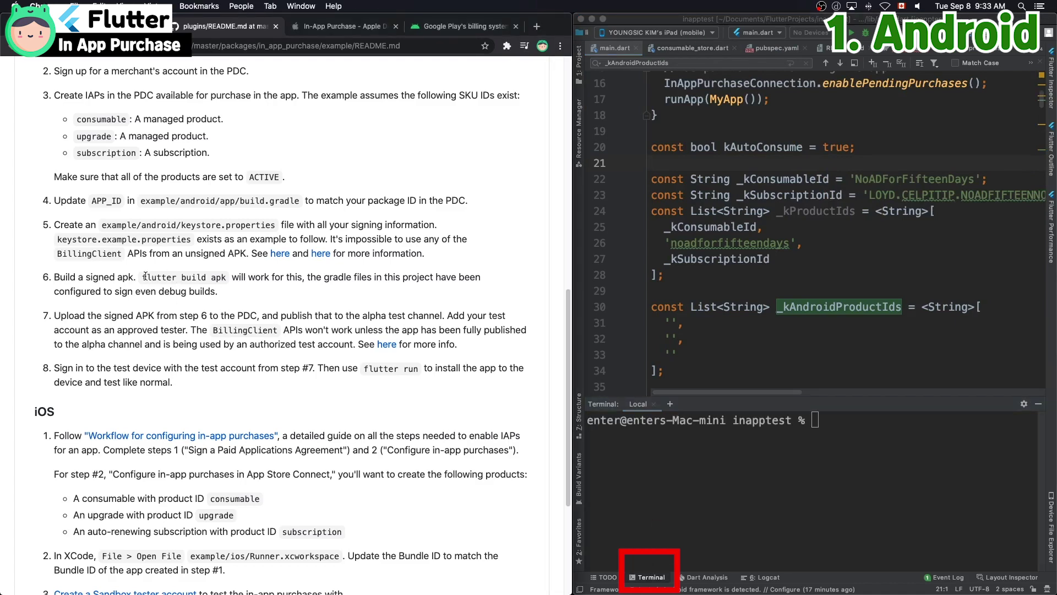
pyautogui.moveTo(143, 277); pyautogui.dragTo(217, 277)
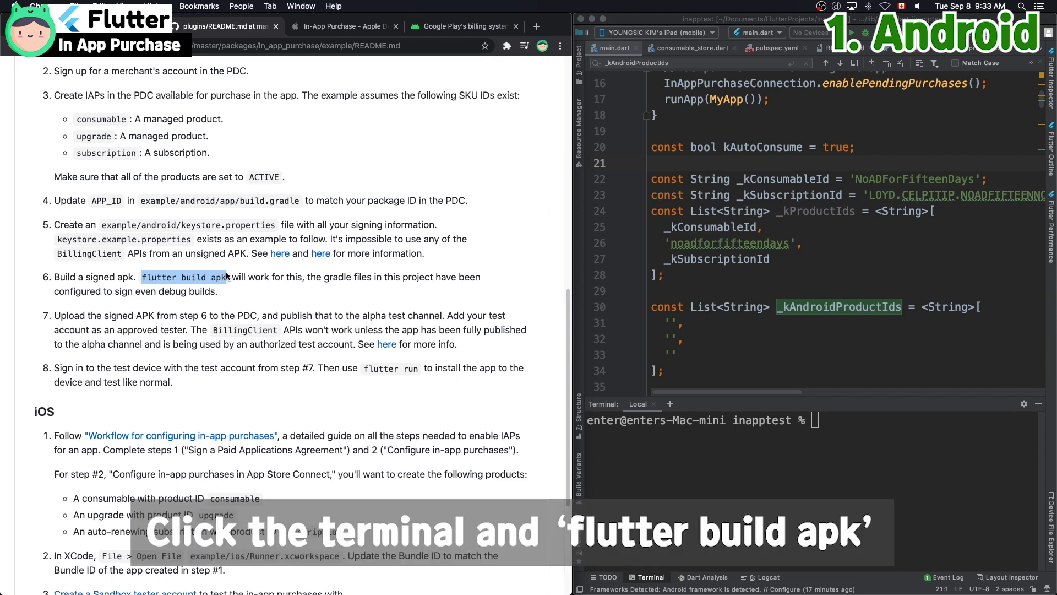
pyautogui.click(715, 280)
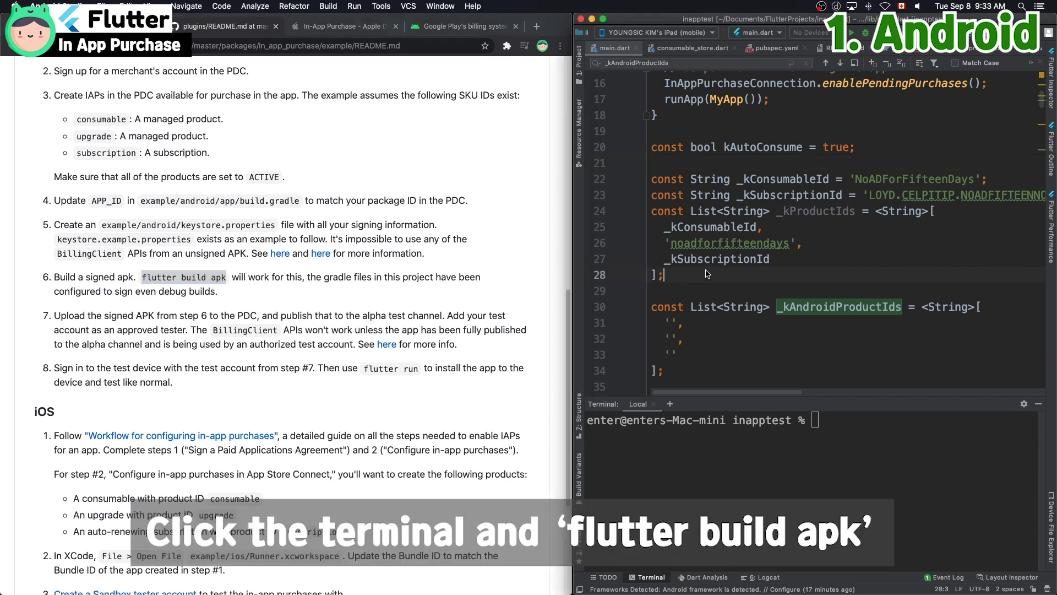
pyautogui.click(581, 71)
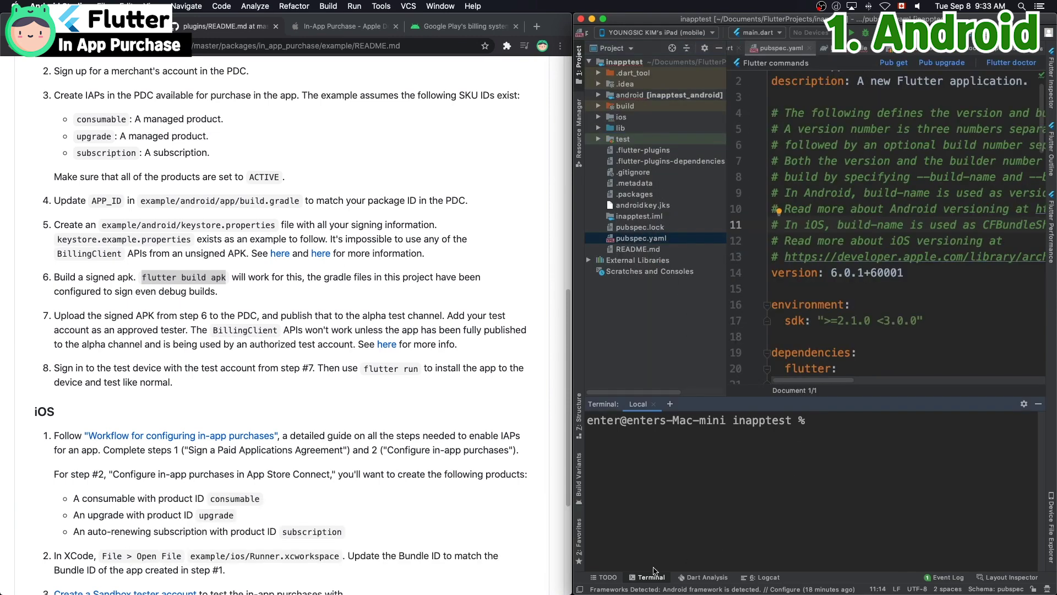
pyautogui.write('flutter build apk')
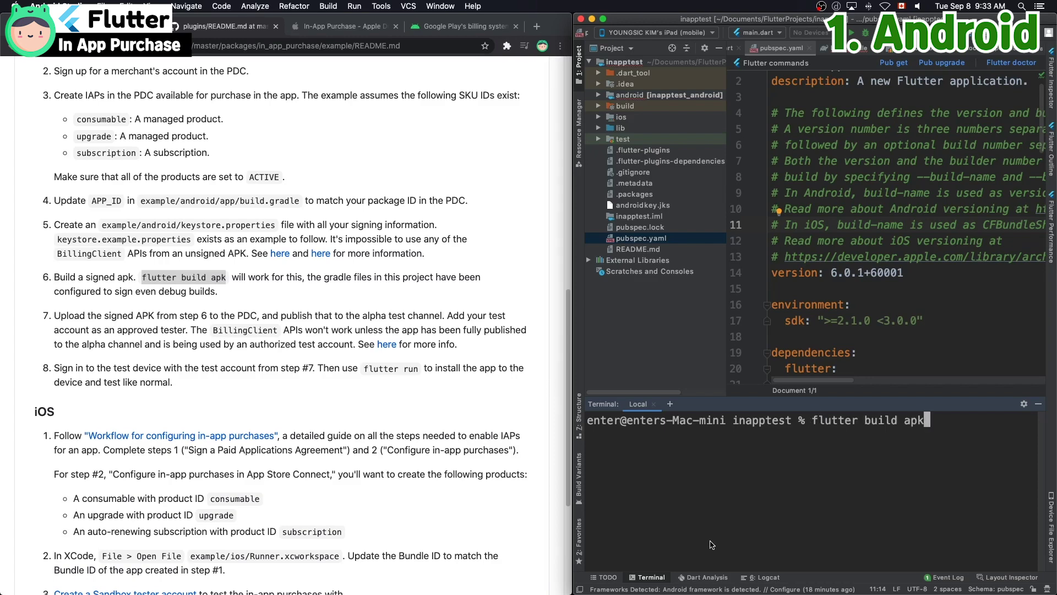
pyautogui.press('Return')
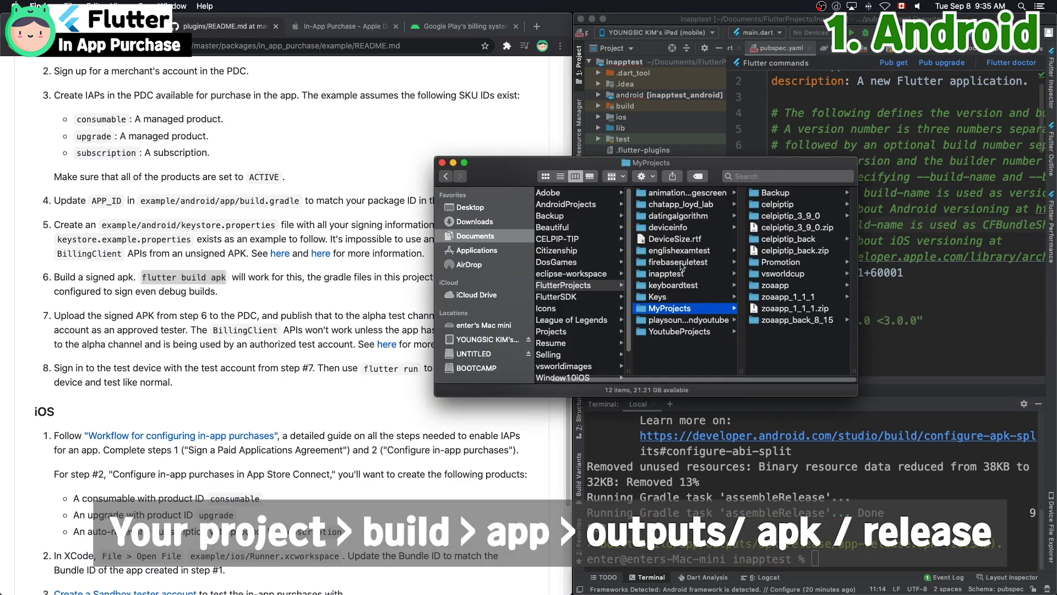
# Step: Browse Finder to inapptest/build/app/outputs/apk/release and select app-release.apk
pyautogui.click(688, 273)
pyautogui.moveTo(742, 163); pyautogui.dragTo(577, 130)
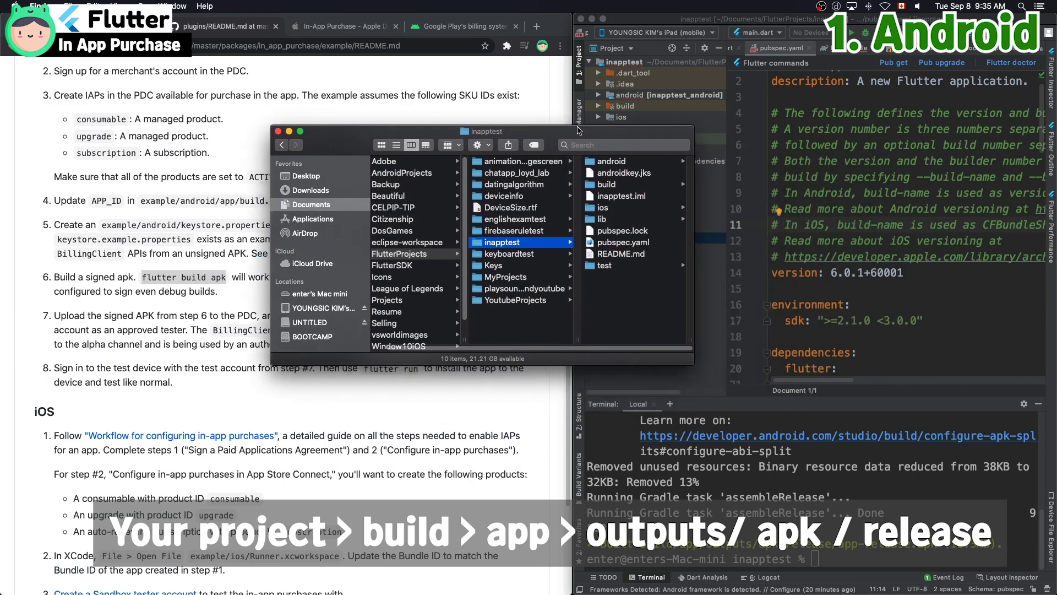
pyautogui.click(606, 185)
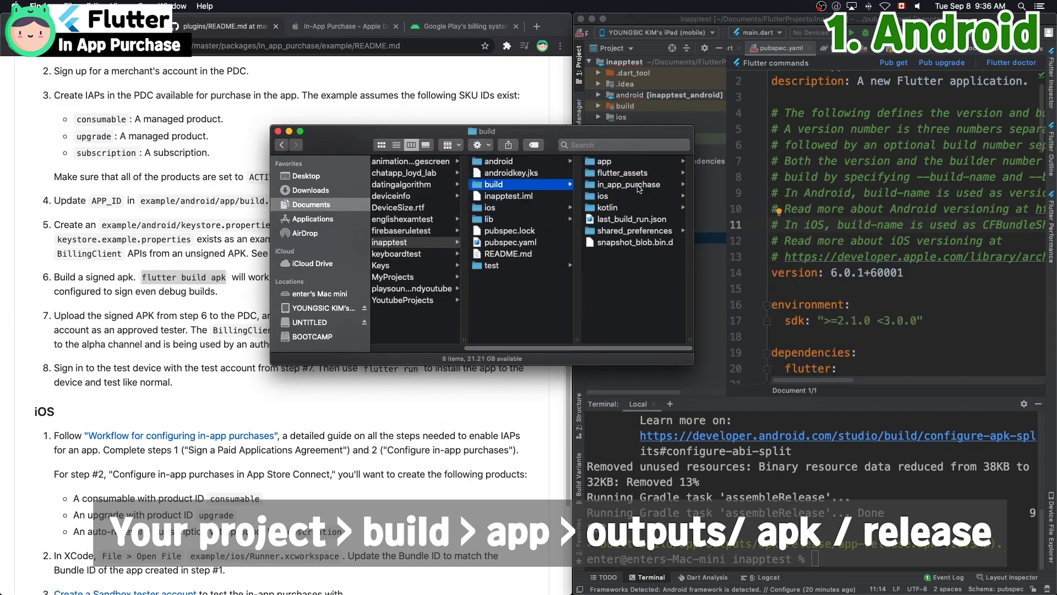
pyautogui.click(639, 160)
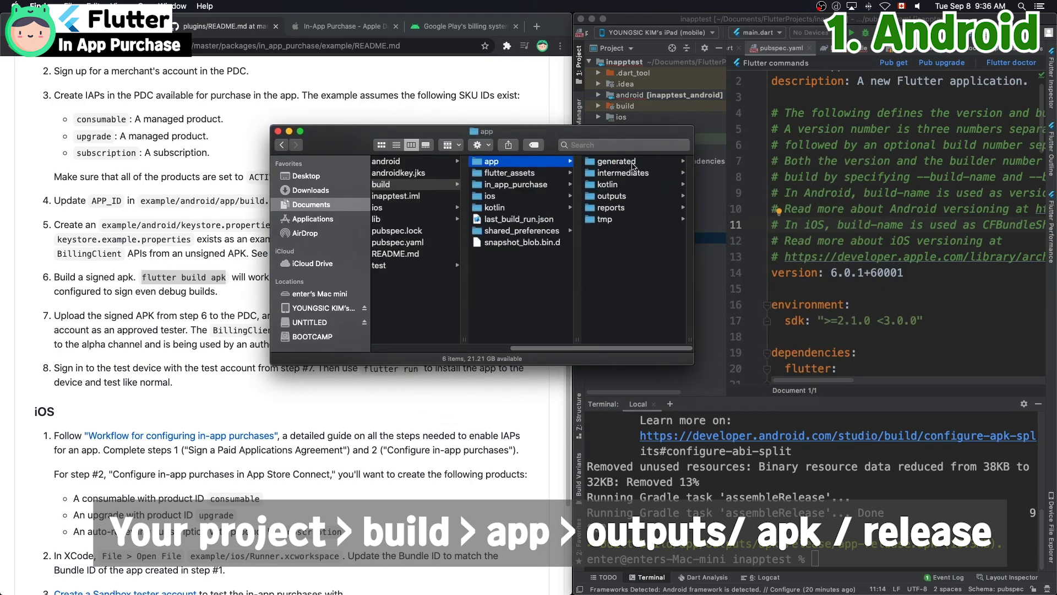
pyautogui.click(613, 197)
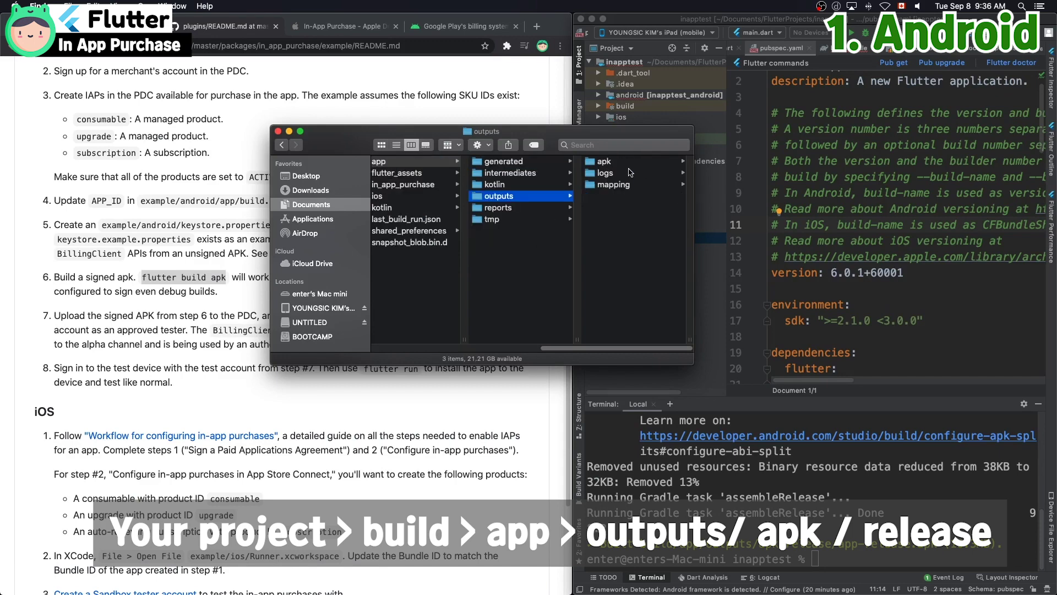
pyautogui.click(607, 162)
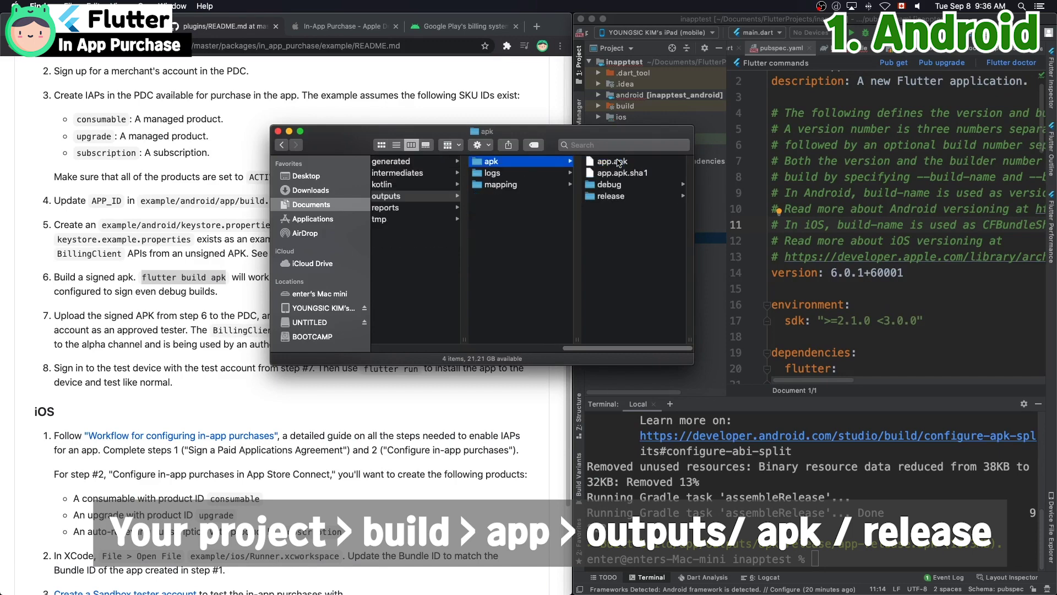
pyautogui.click(616, 195)
pyautogui.click(632, 163)
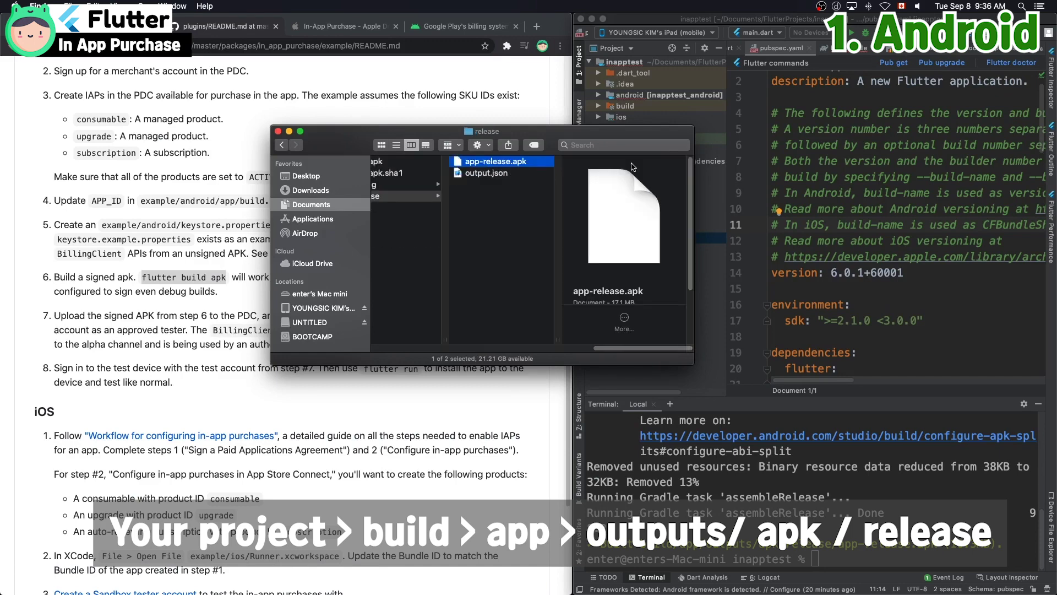
# Step: Paste app-release.apk into Downloads in a new Finder window and move that window aside
pyautogui.press('super+n')
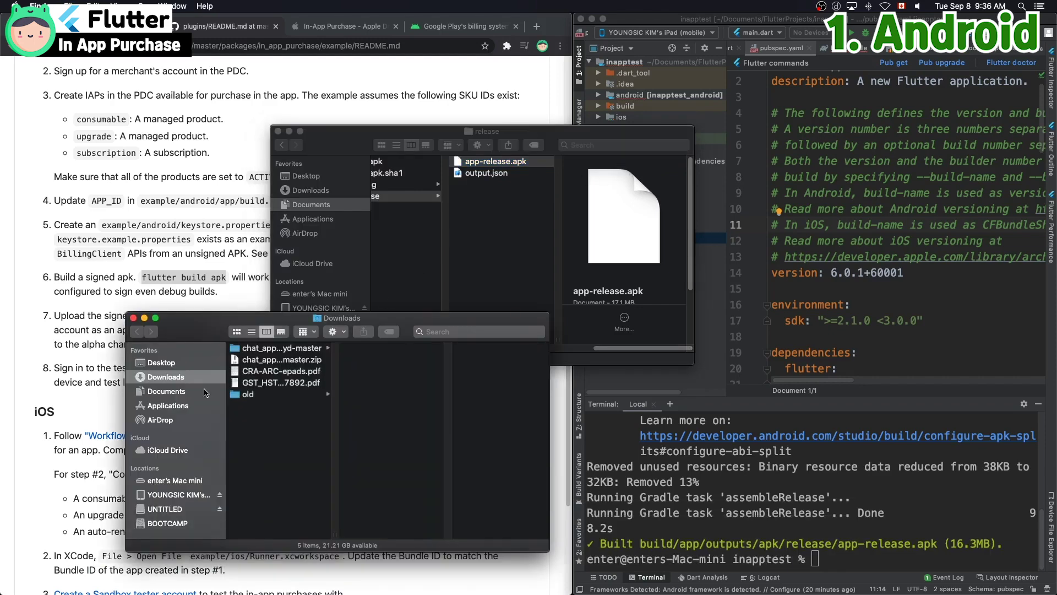
pyautogui.press('super+v')
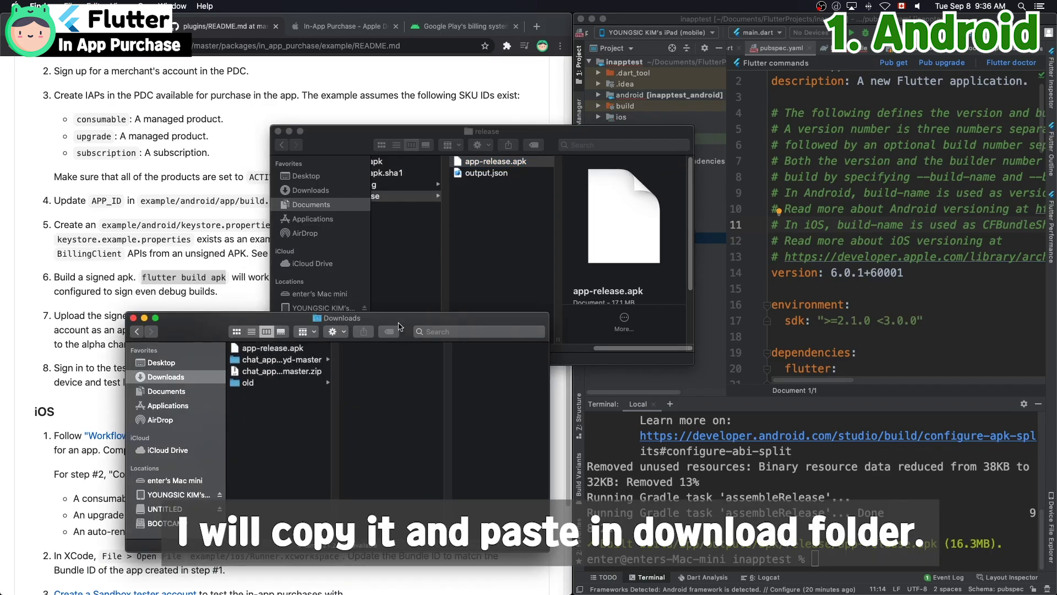
pyautogui.click(318, 352)
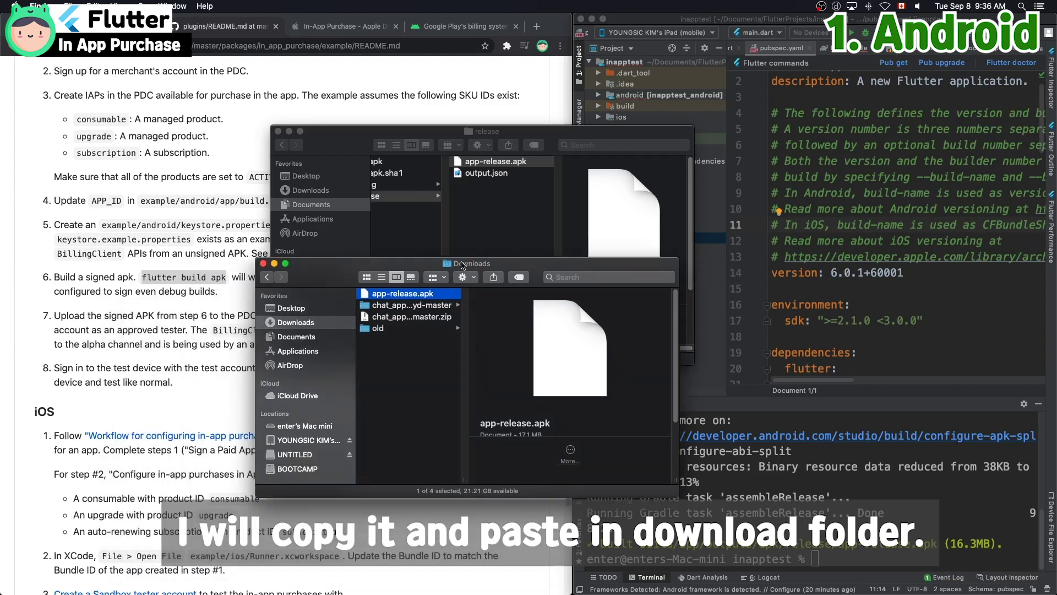
pyautogui.moveTo(333, 313); pyautogui.dragTo(583, 247)
pyautogui.moveTo(142, 278); pyautogui.dragTo(222, 278)
pyautogui.click(178, 323)
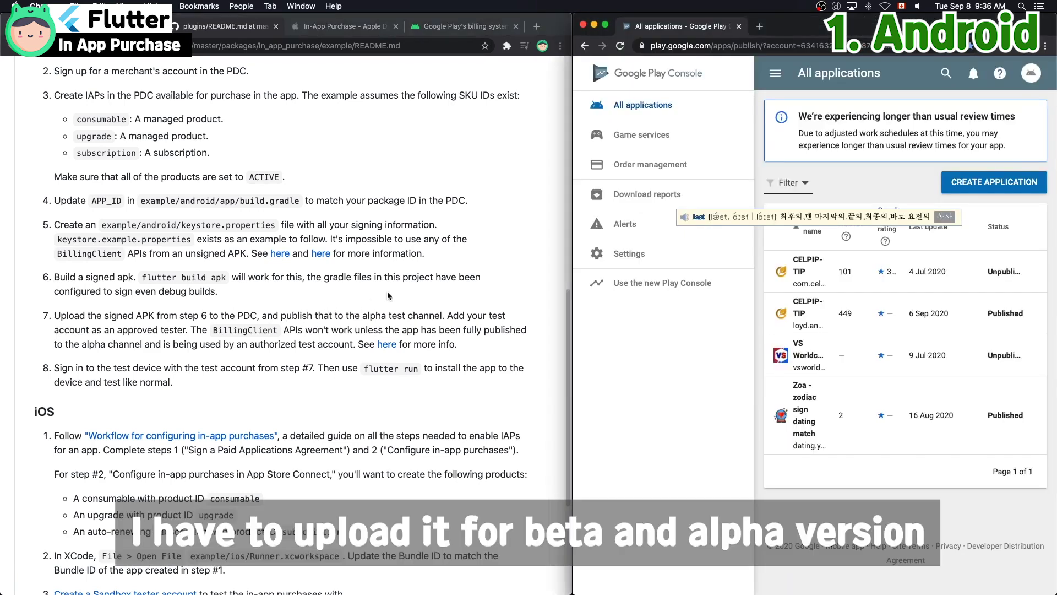
# Step: Open CELPIP-TIP's Beta track release page via Release management > App releases
pyautogui.moveTo(572, 312); pyautogui.dragTo(482, 313)
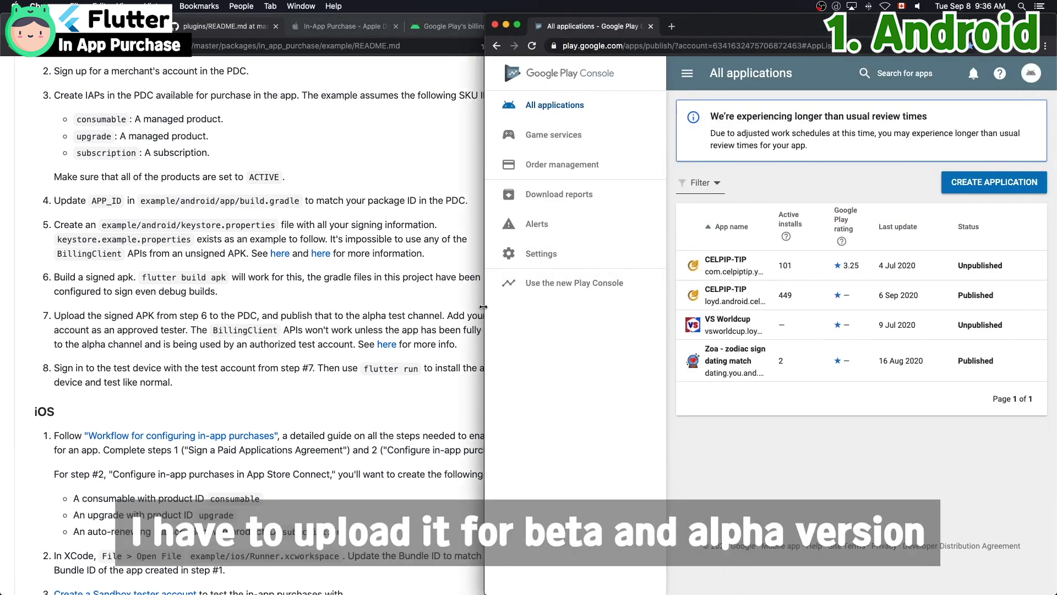
pyautogui.click(742, 293)
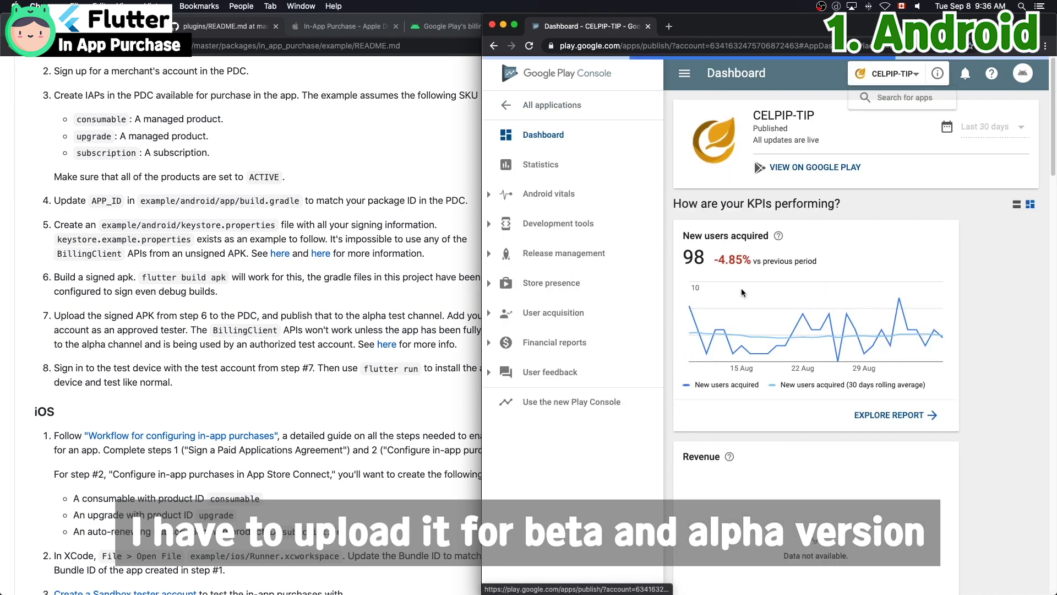
pyautogui.click(582, 256)
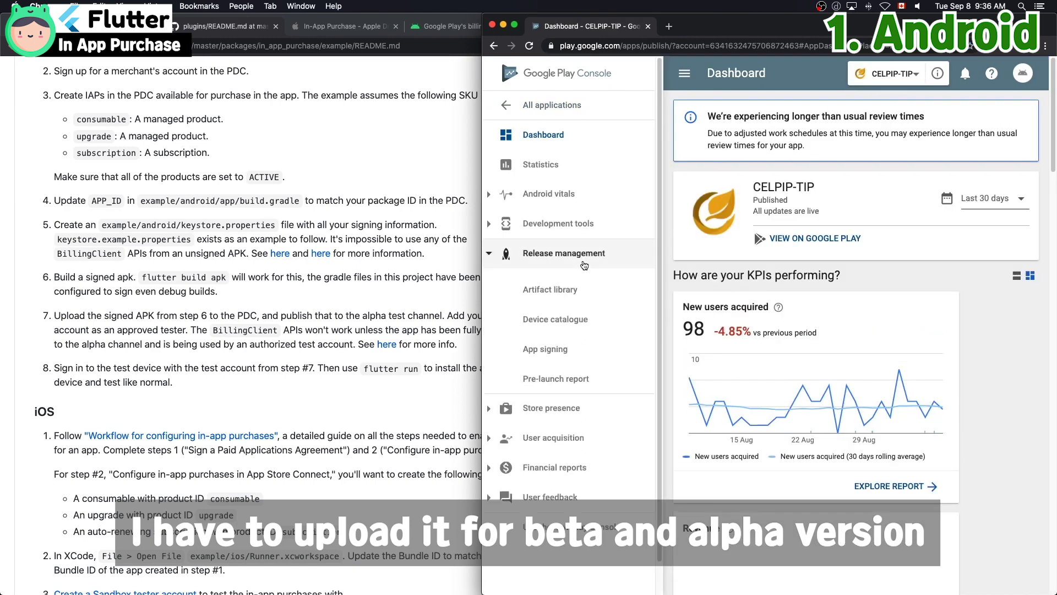
pyautogui.click(584, 318)
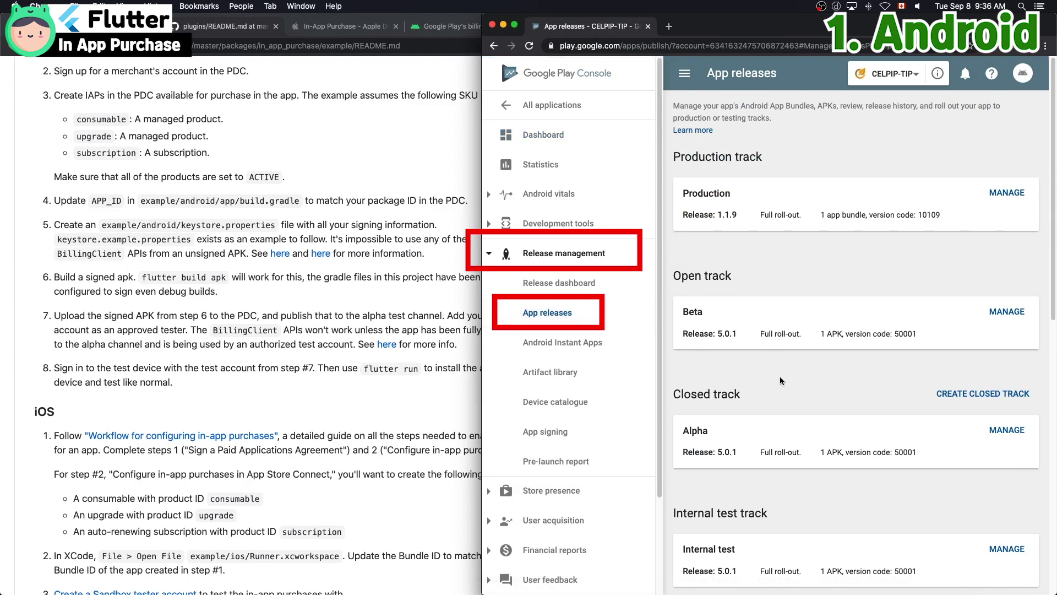
pyautogui.scroll(-2, 778, 370)
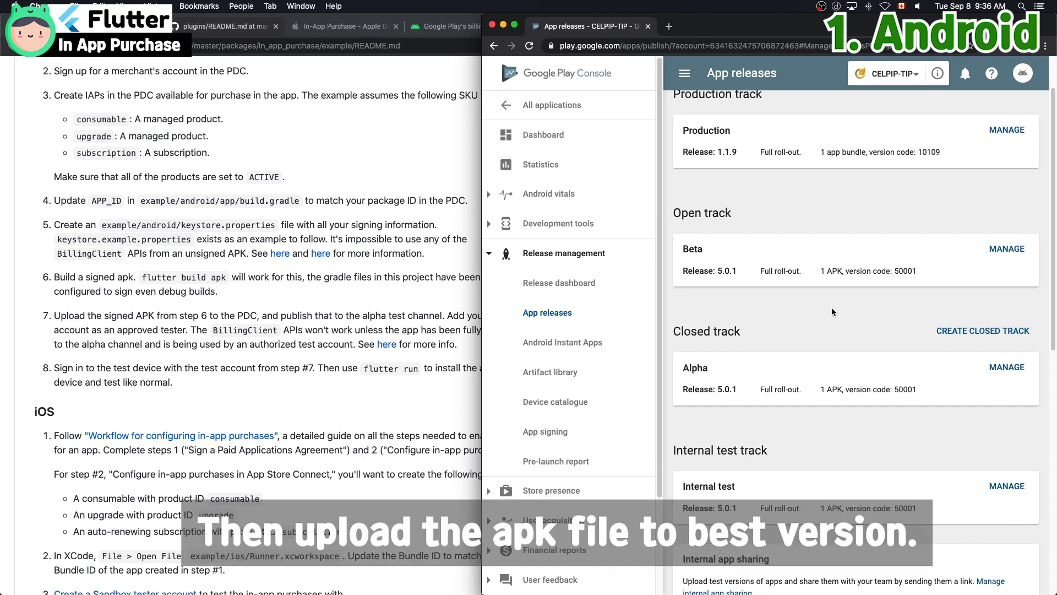
pyautogui.click(992, 251)
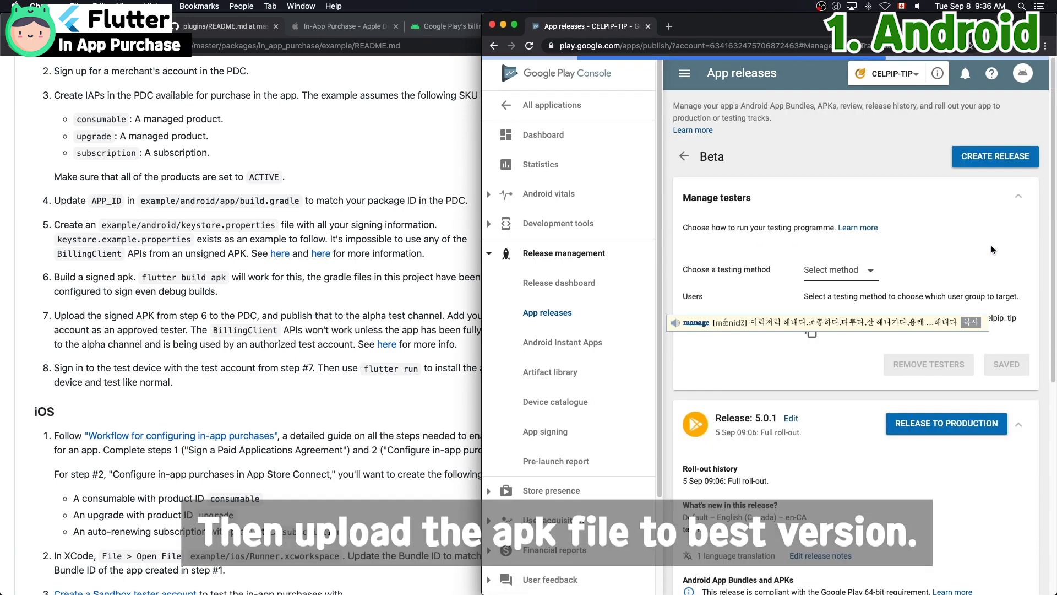
# Step: Create a Beta release with app-release.apk and notes 'In app test', then review it
pyautogui.click(975, 166)
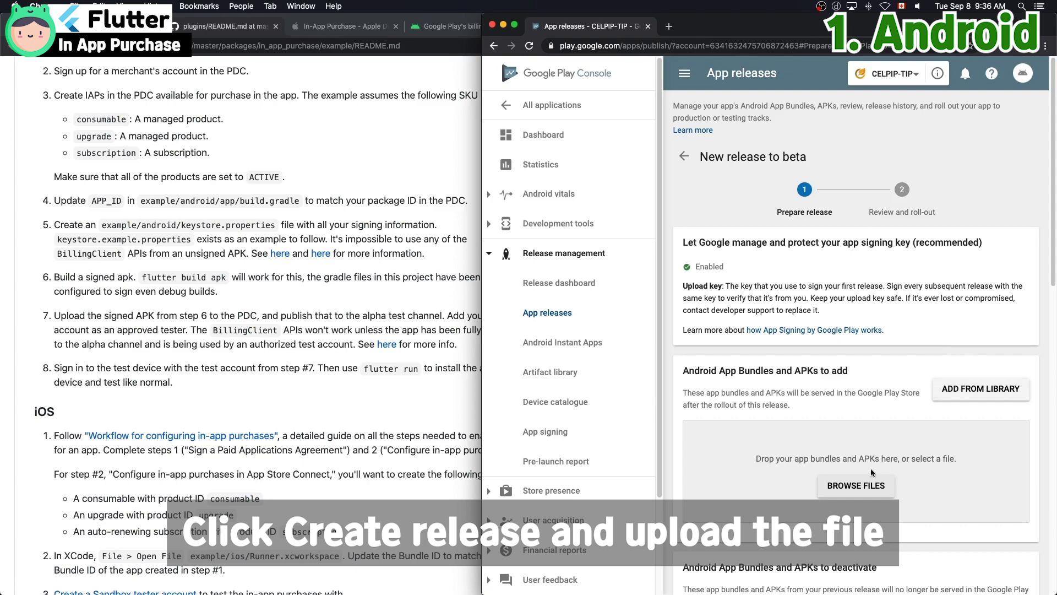
pyautogui.click(842, 485)
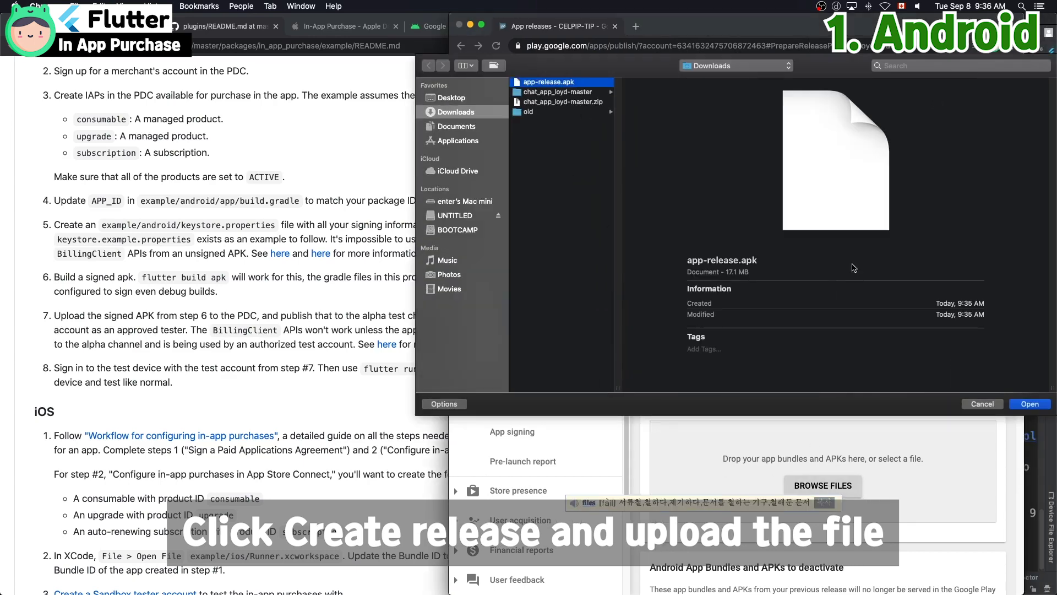
pyautogui.click(1038, 405)
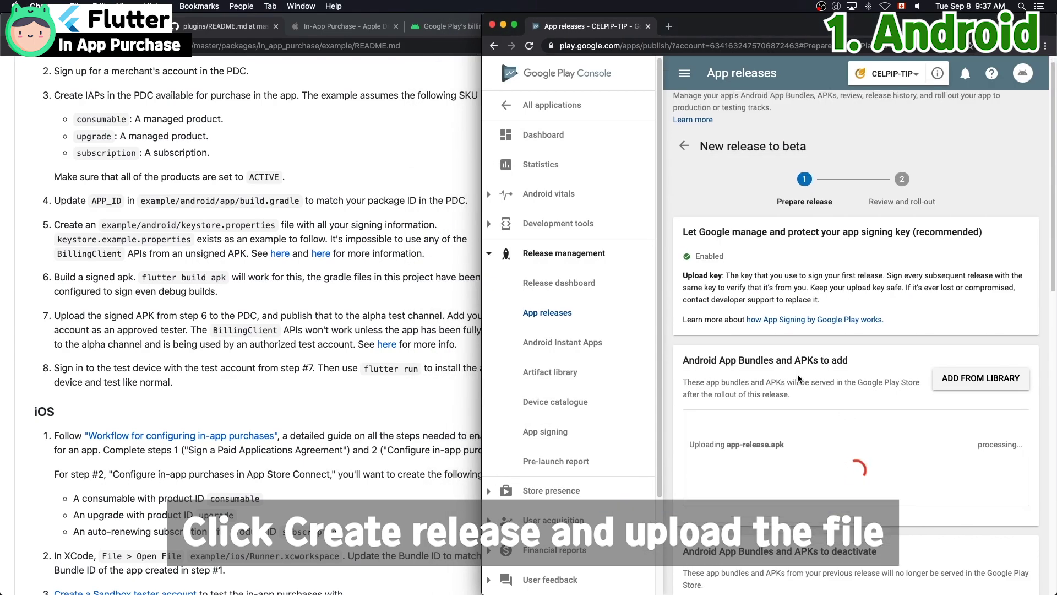
pyautogui.scroll(-5, 795, 331)
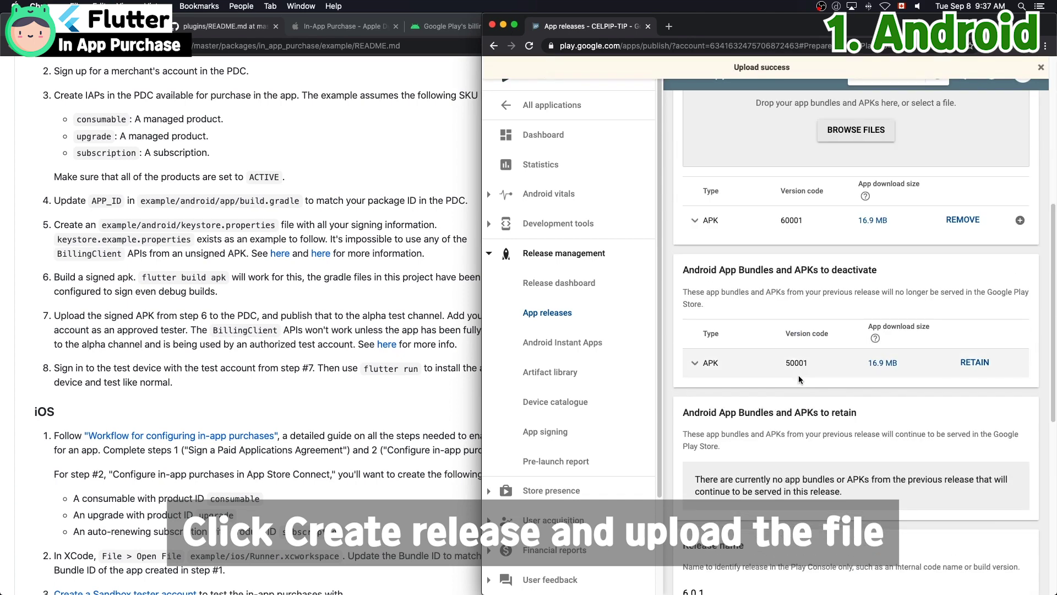
pyautogui.scroll(-6, 791, 227)
pyautogui.moveTo(898, 361); pyautogui.dragTo(687, 359)
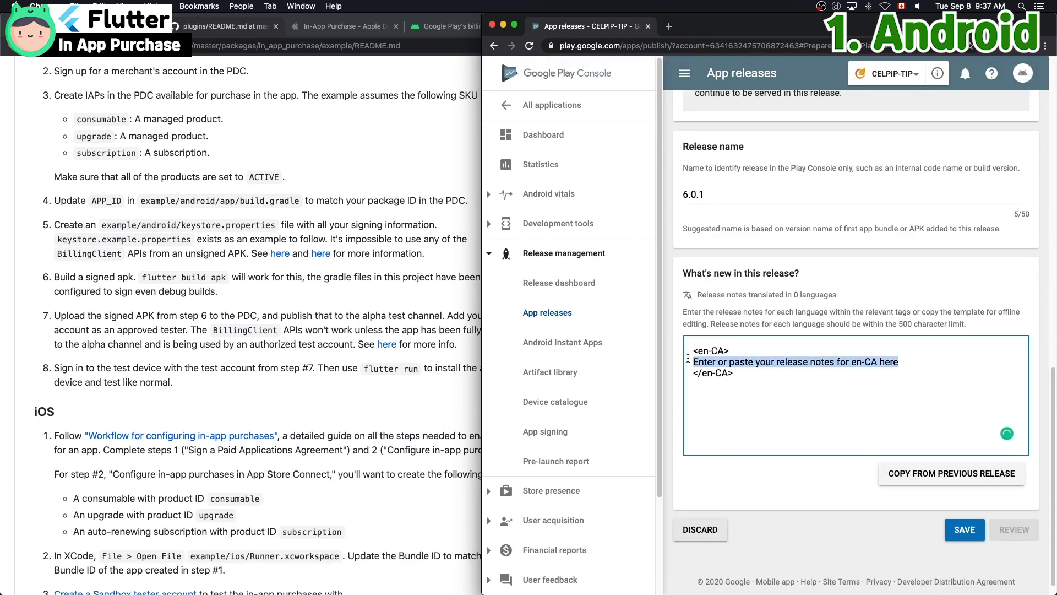
pyautogui.write('In app test')
pyautogui.click(954, 532)
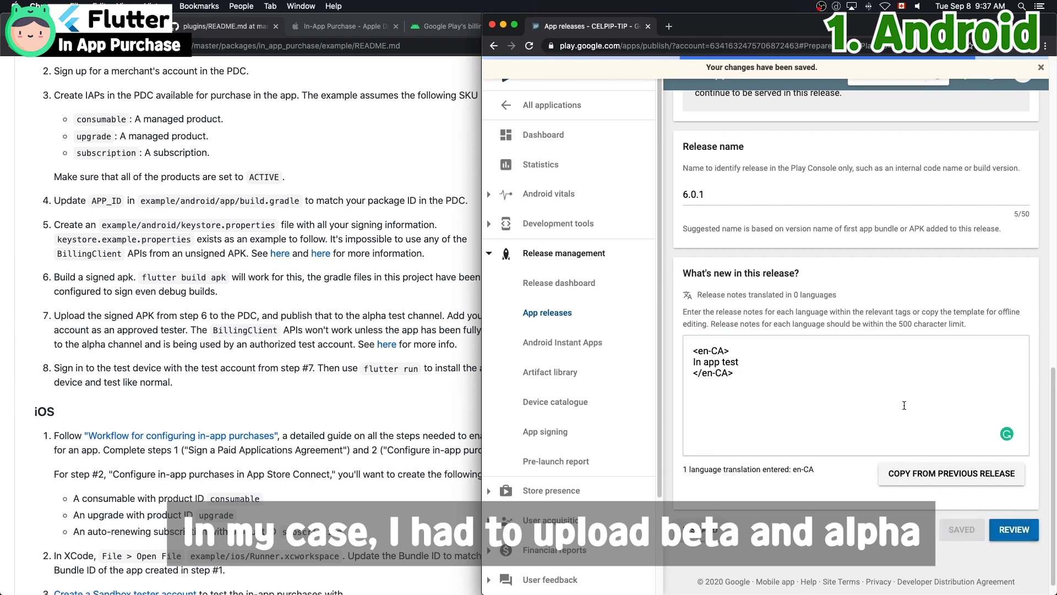
pyautogui.click(1014, 529)
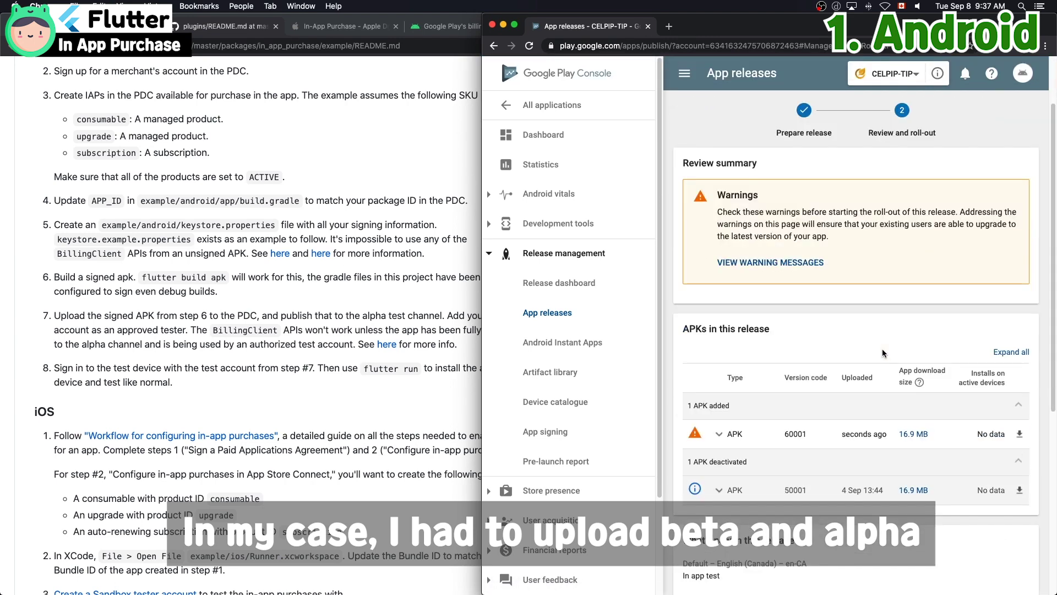
pyautogui.scroll(-5, 884, 353)
# Step: Roll out the Beta release and return to the release tracks overview
pyautogui.click(978, 510)
pyautogui.click(909, 339)
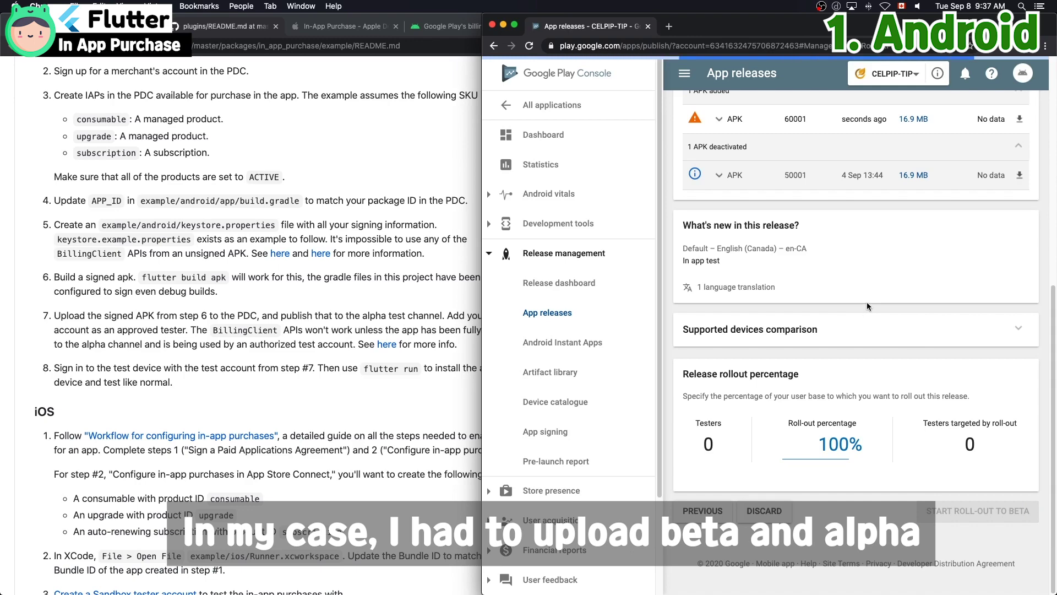
pyautogui.click(682, 156)
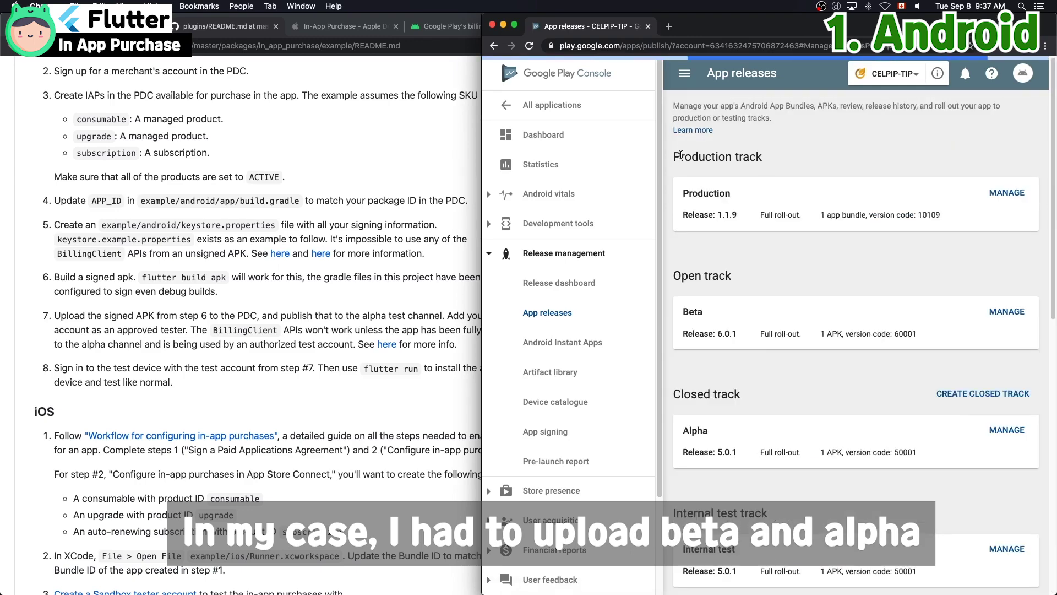
pyautogui.scroll(-2, 796, 418)
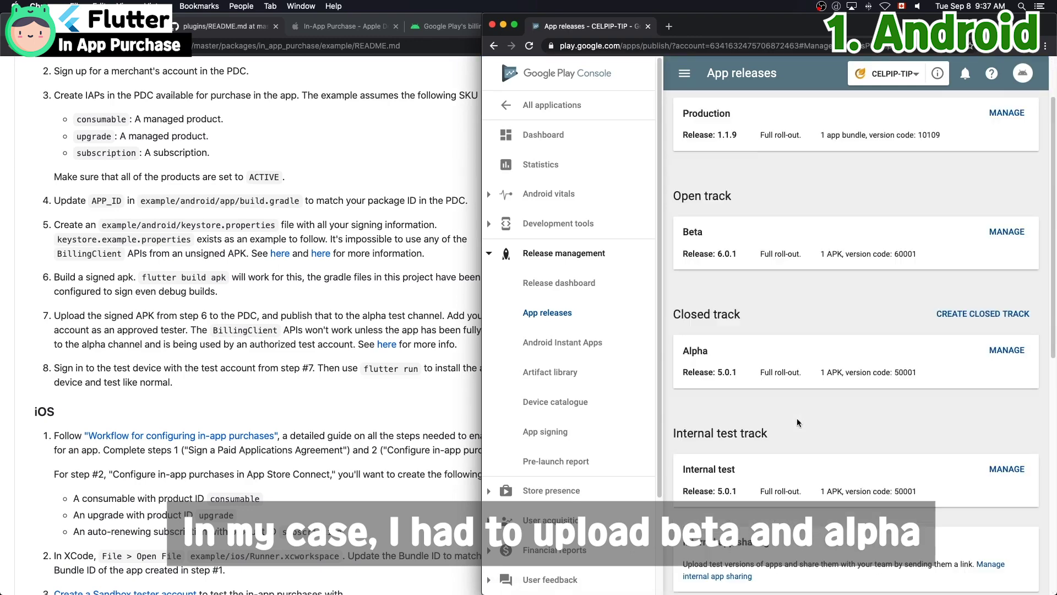
# Step: Create an Alpha release with the 6.0.1 library APK and notes 'In app Test'
pyautogui.click(1009, 349)
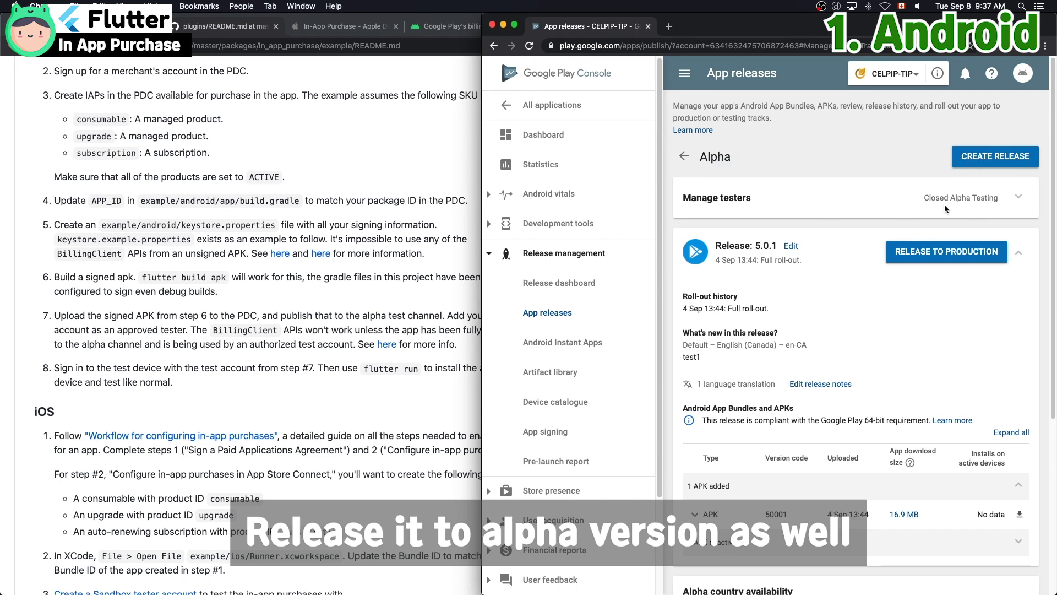
pyautogui.click(1018, 199)
pyautogui.click(1018, 199)
pyautogui.click(981, 156)
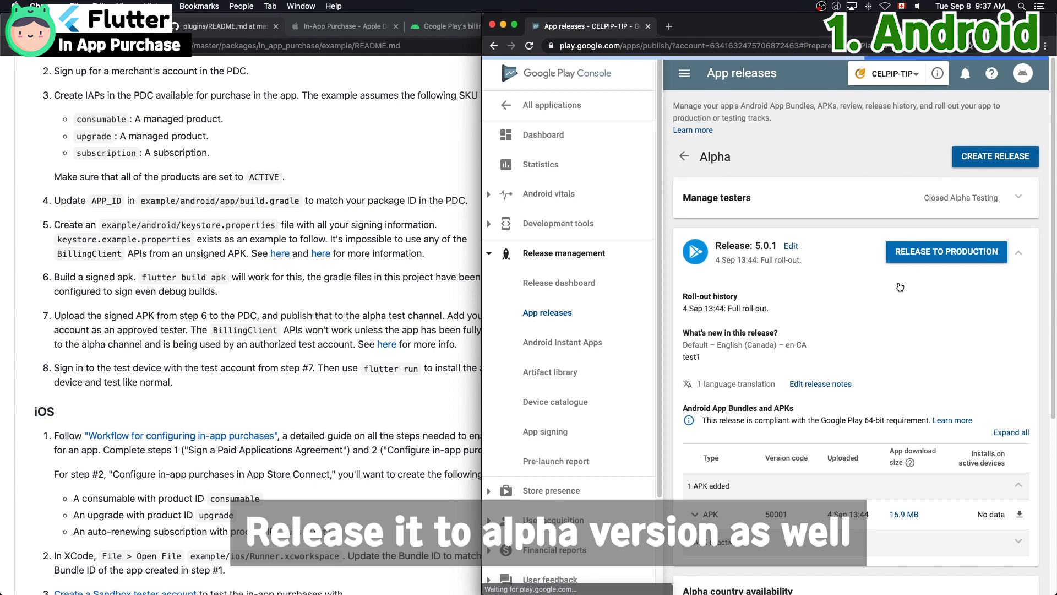
pyautogui.click(980, 202)
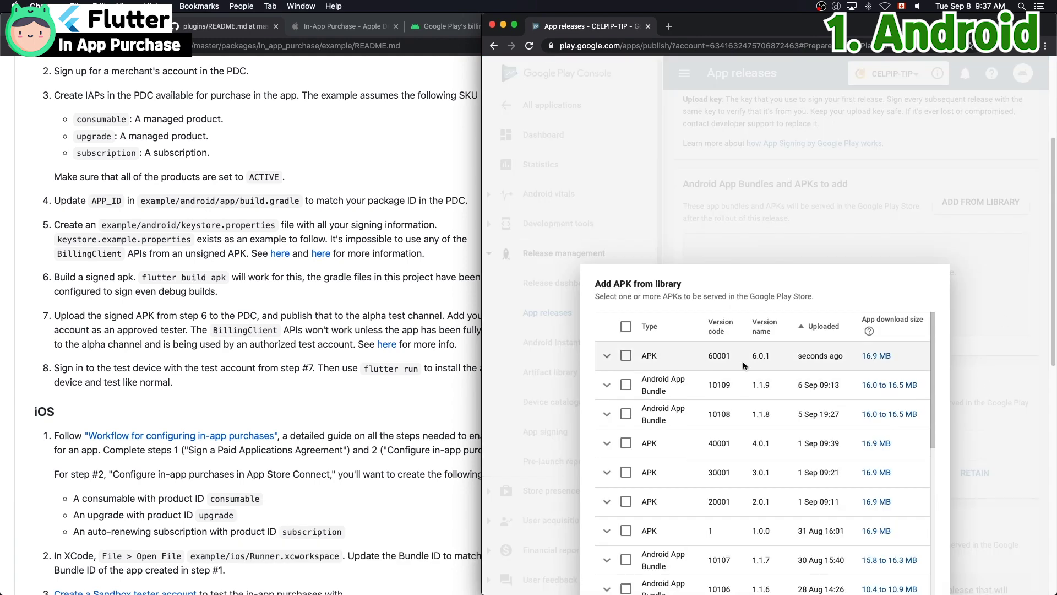
pyautogui.scroll(-10, 710, 372)
pyautogui.click(918, 351)
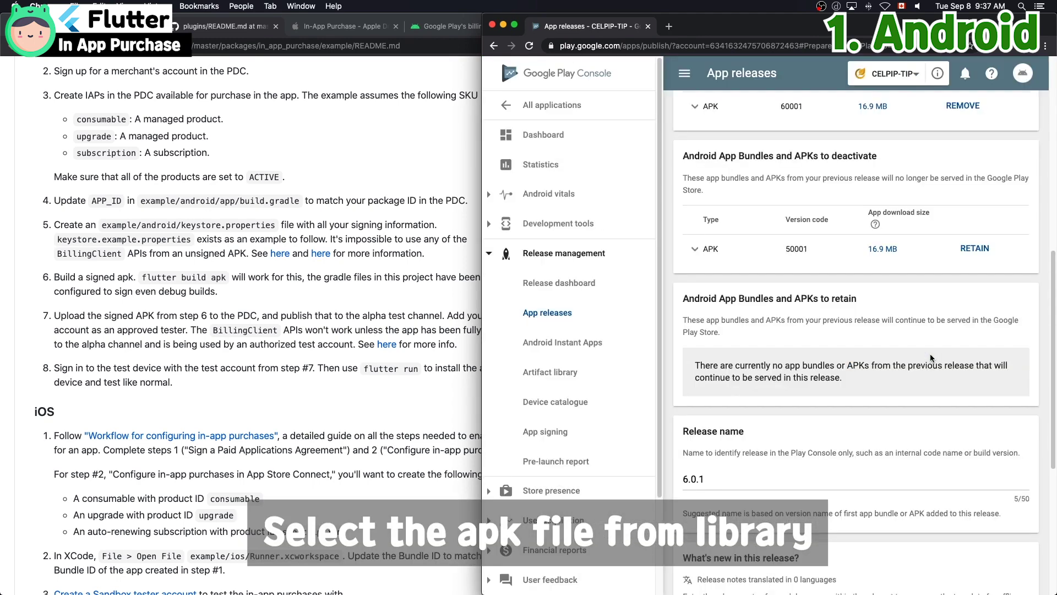
pyautogui.scroll(-5, 916, 347)
pyautogui.scroll(-4, 916, 346)
pyautogui.tripleClick(917, 347)
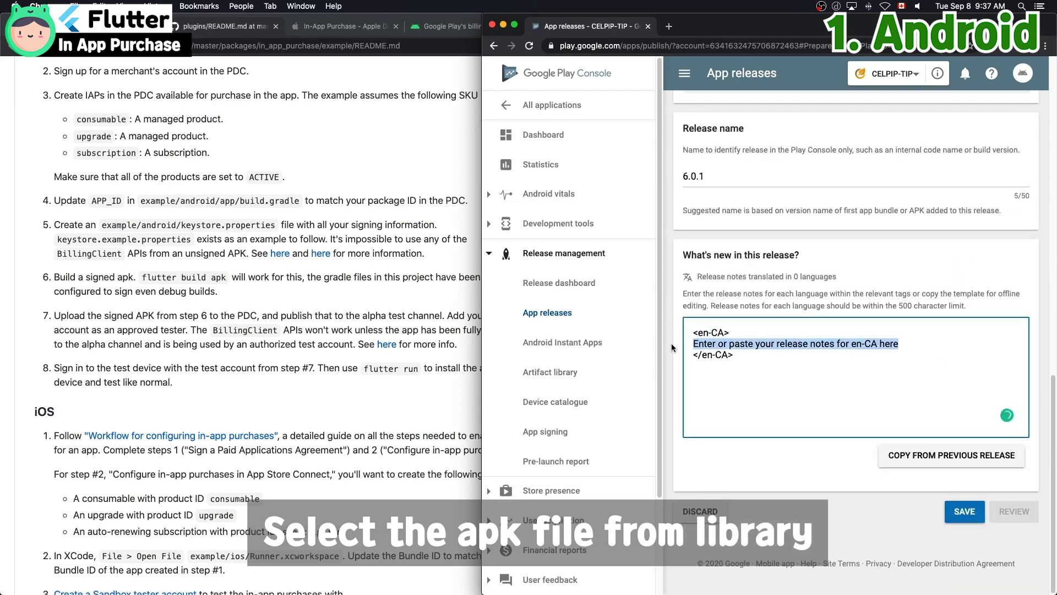
pyautogui.write('In app Test')
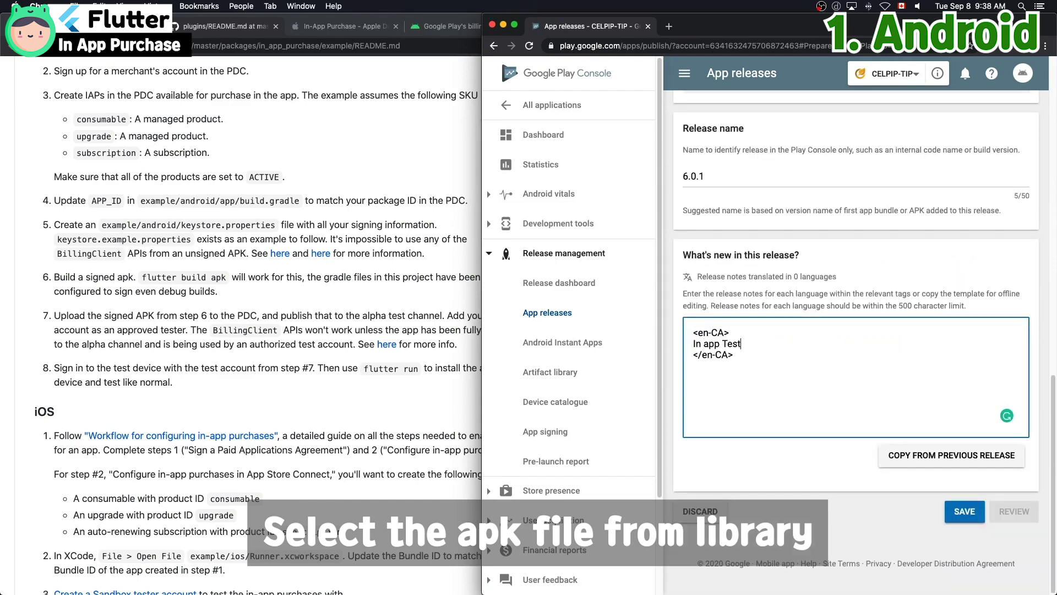
pyautogui.click(963, 511)
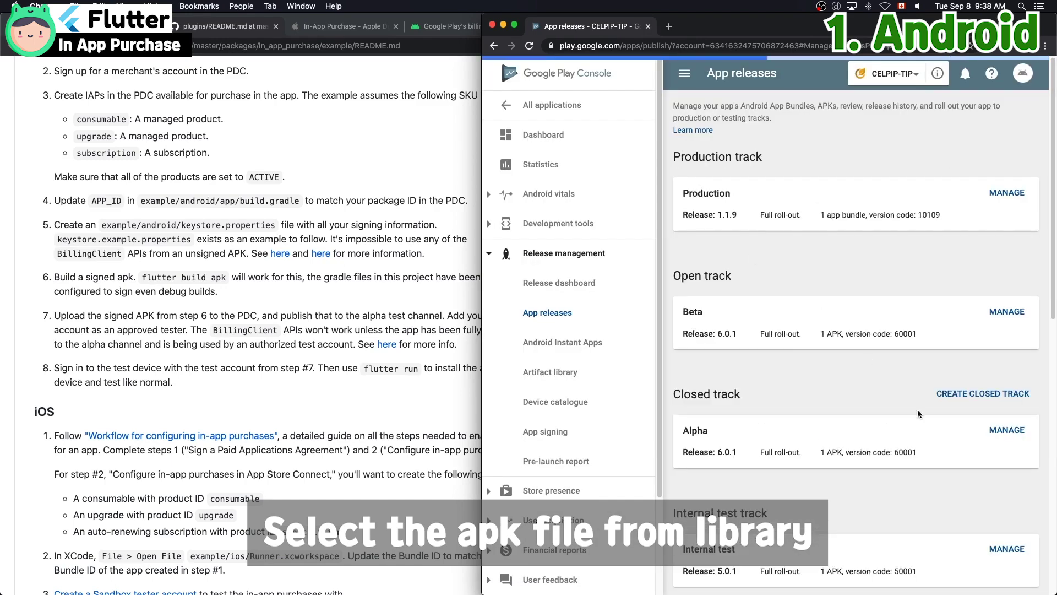
pyautogui.click(1001, 432)
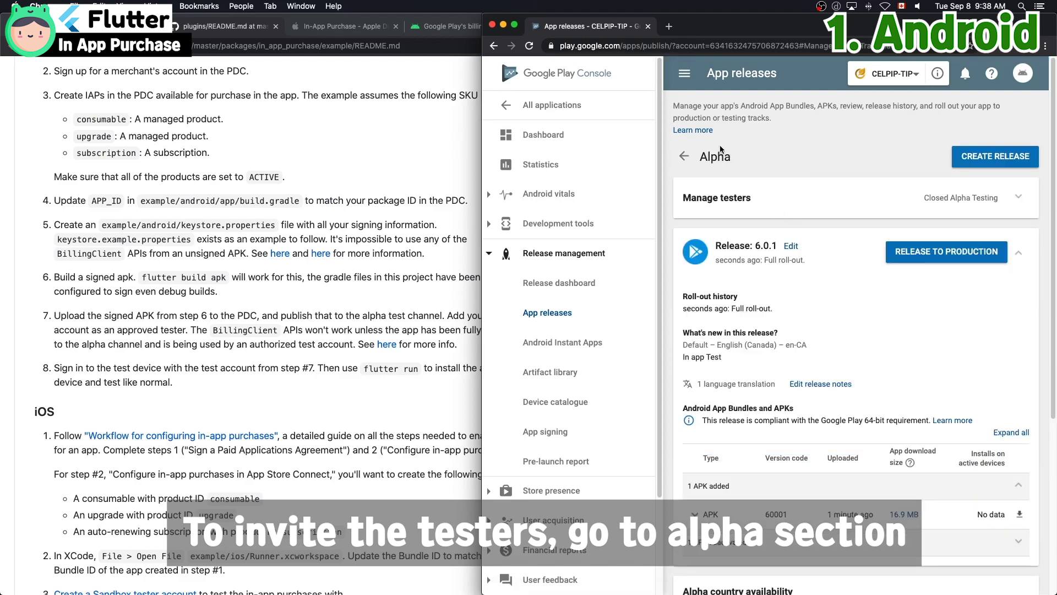
# Step: Create a new Alpha tester email list with a list name and one tester address
pyautogui.click(1028, 198)
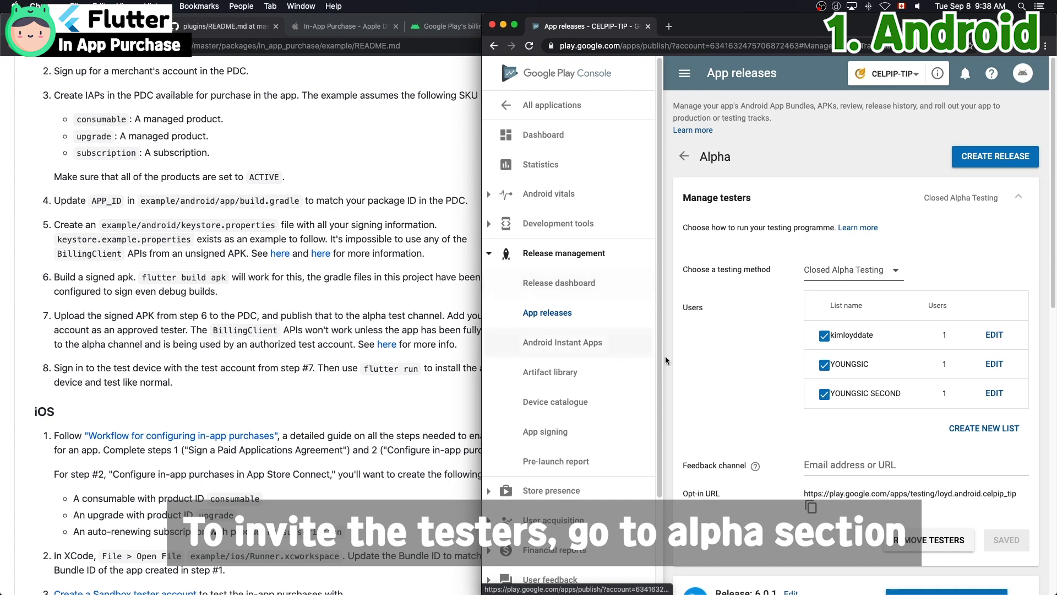
pyautogui.scroll(-3, 746, 392)
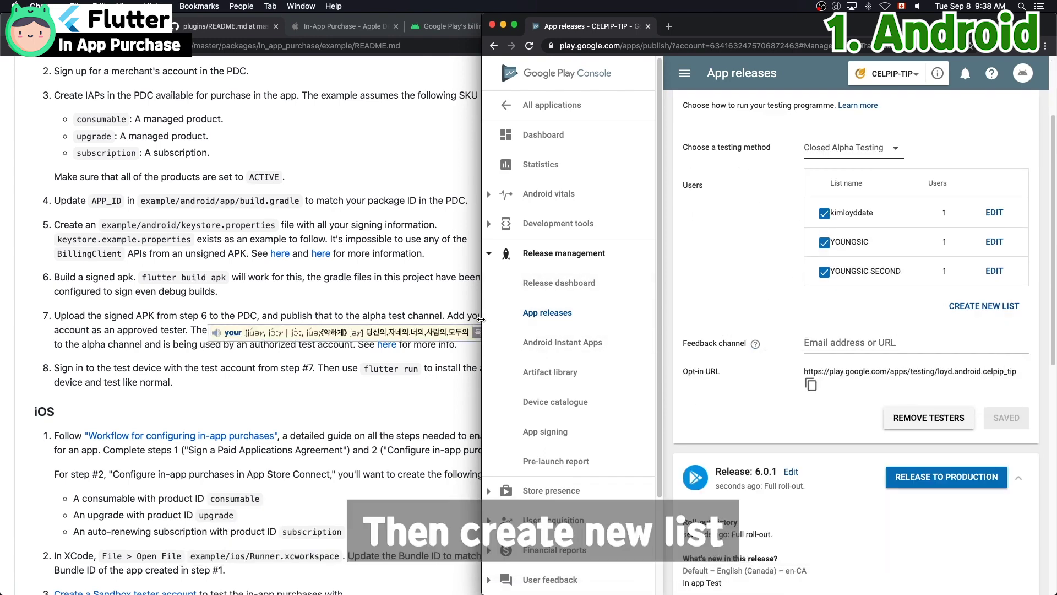
pyautogui.scroll(3, 607, 410)
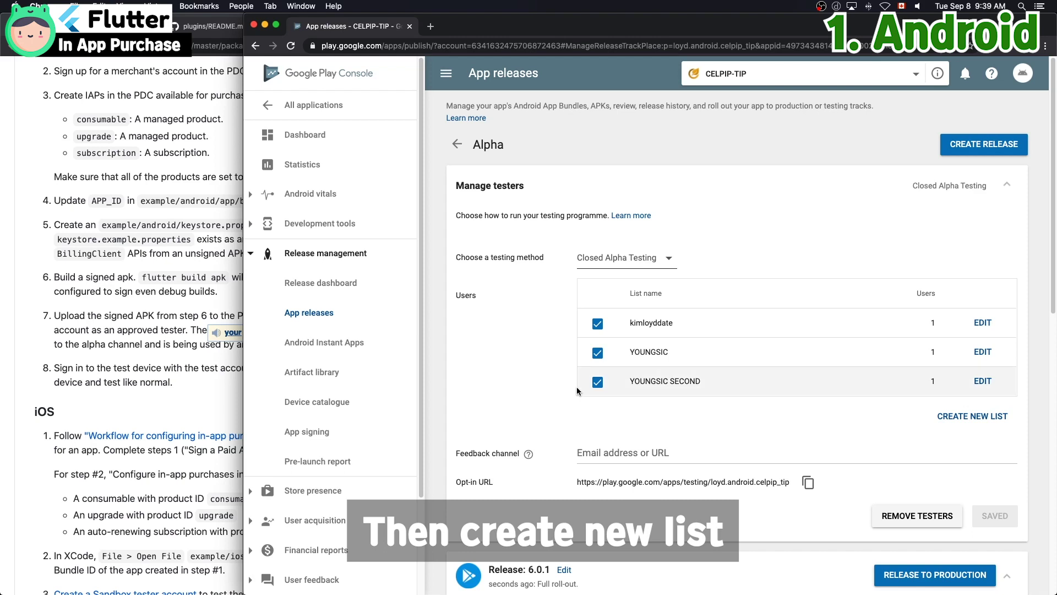
pyautogui.click(981, 425)
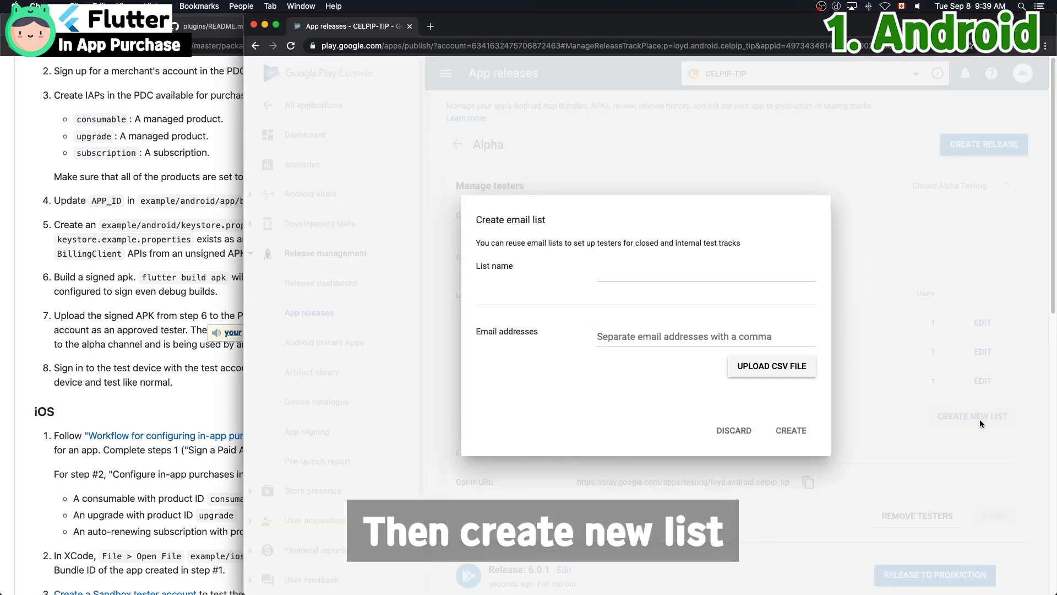
pyautogui.click(623, 281)
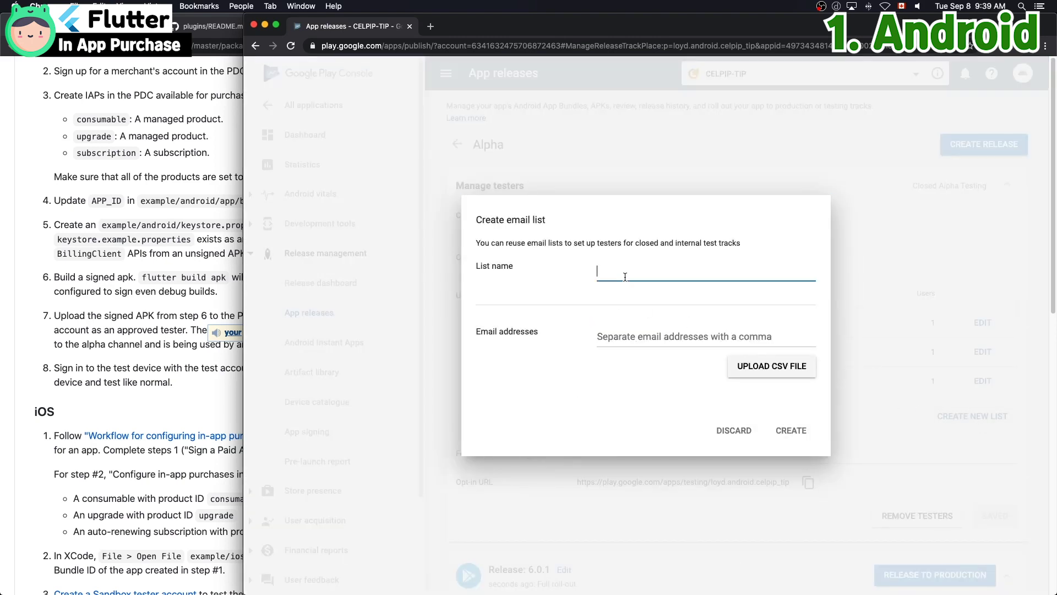
pyautogui.write('k')
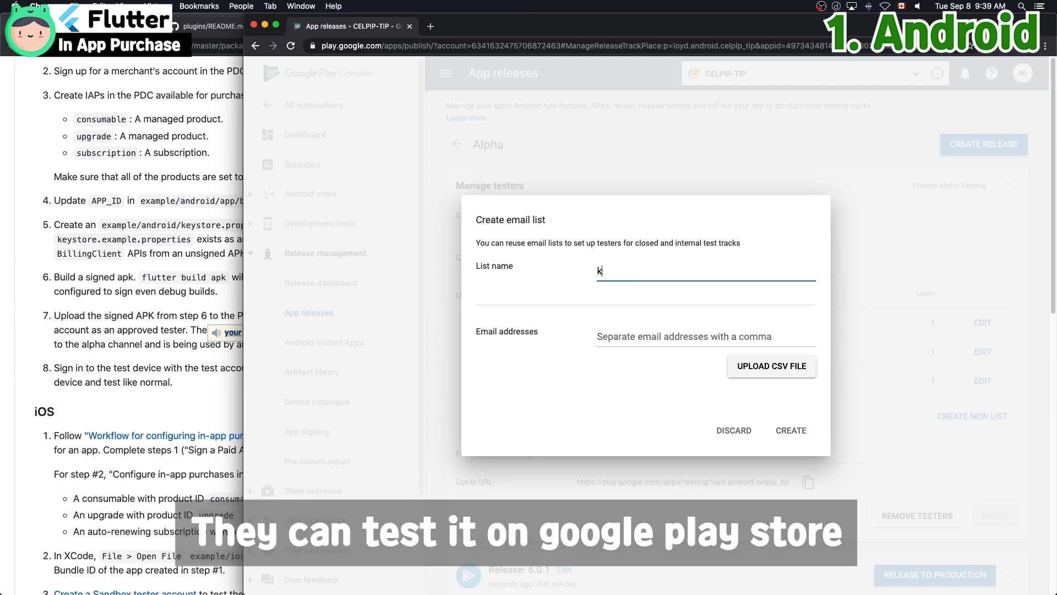
pyautogui.write('l')
pyautogui.press('BackSpace')
pyautogui.press('BackSpace')
pyautogui.write('lo')
pyautogui.press('BackSpace')
pyautogui.press('BackSpace')
pyautogui.write('loydlab')
pyautogui.press('super+a')
pyautogui.click(663, 343)
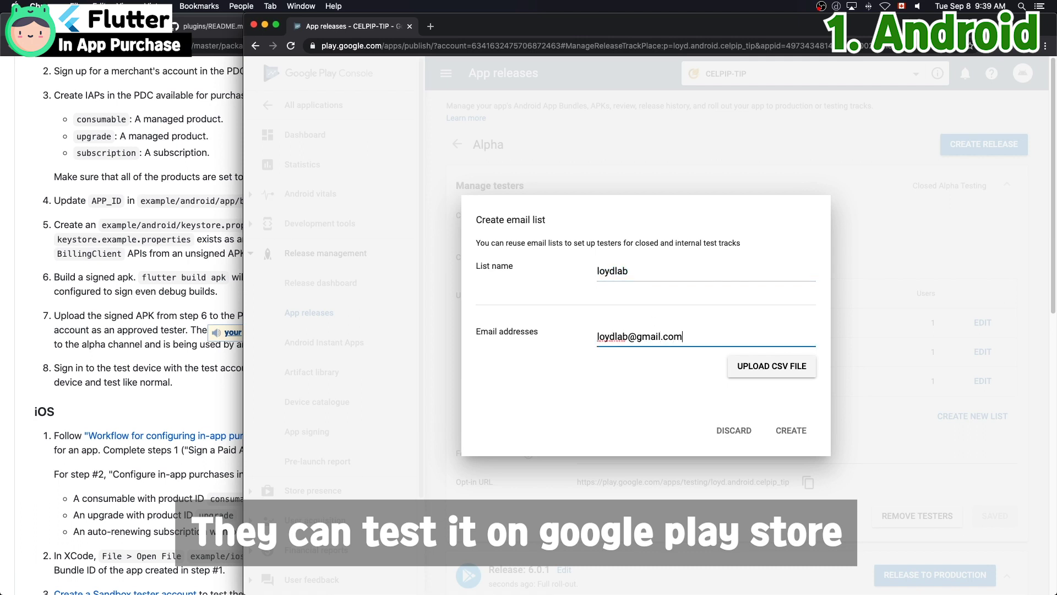
pyautogui.click(791, 431)
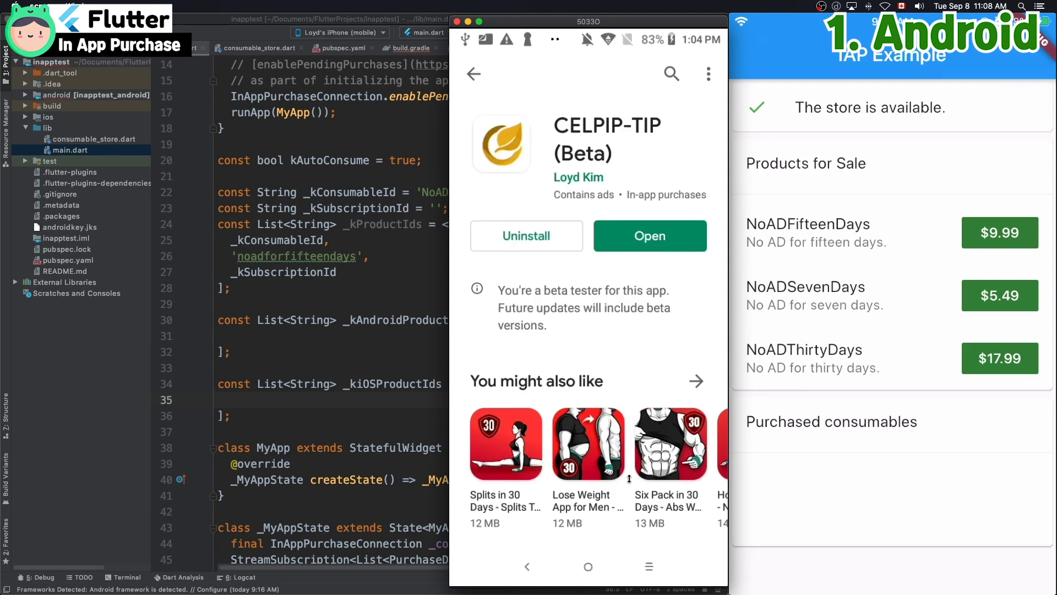
pyautogui.scroll(-2, 628, 479)
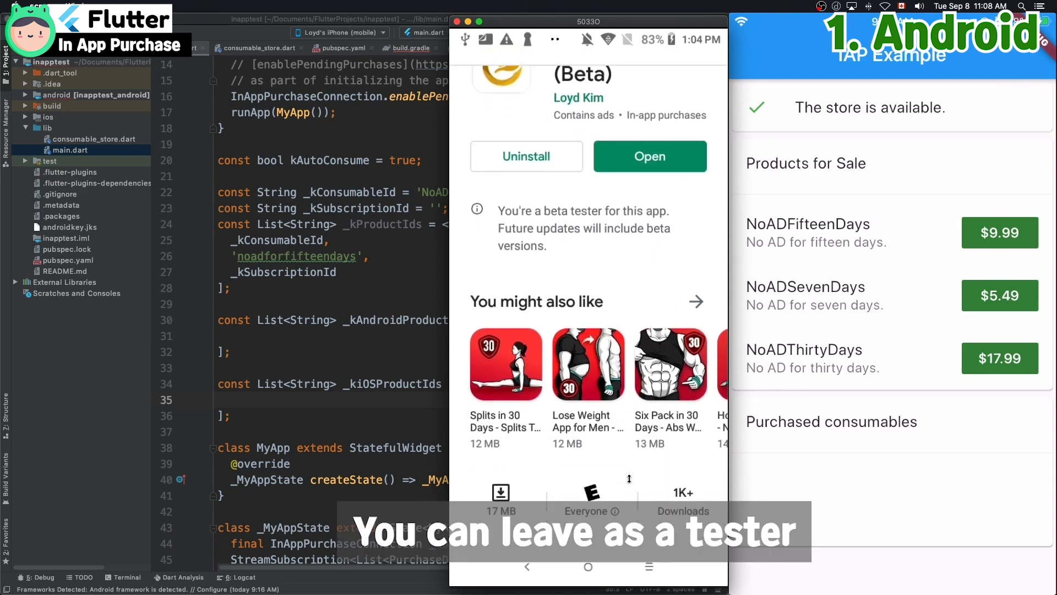
pyautogui.scroll(2, 628, 479)
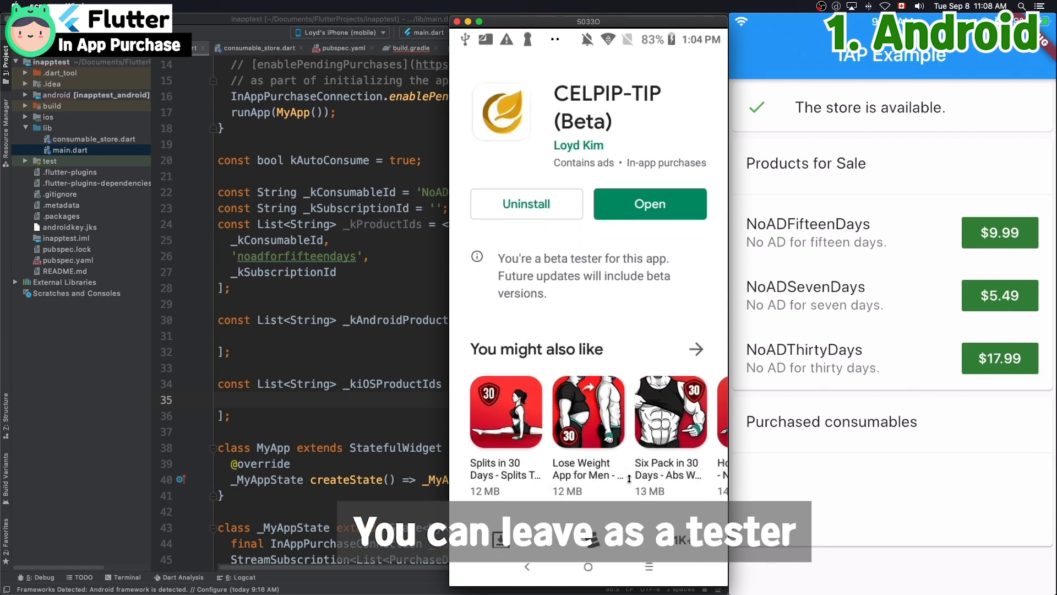
pyautogui.scroll(-5, 628, 478)
pyautogui.scroll(-2, 629, 478)
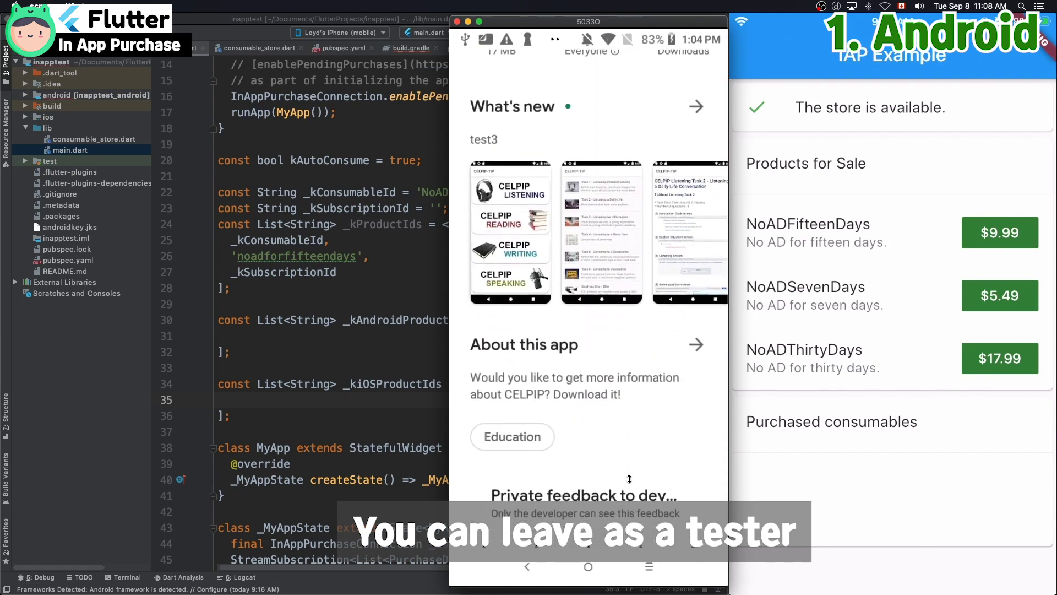
pyautogui.scroll(-2, 629, 478)
pyautogui.scroll(-3, 629, 479)
pyautogui.scroll(-1, 629, 478)
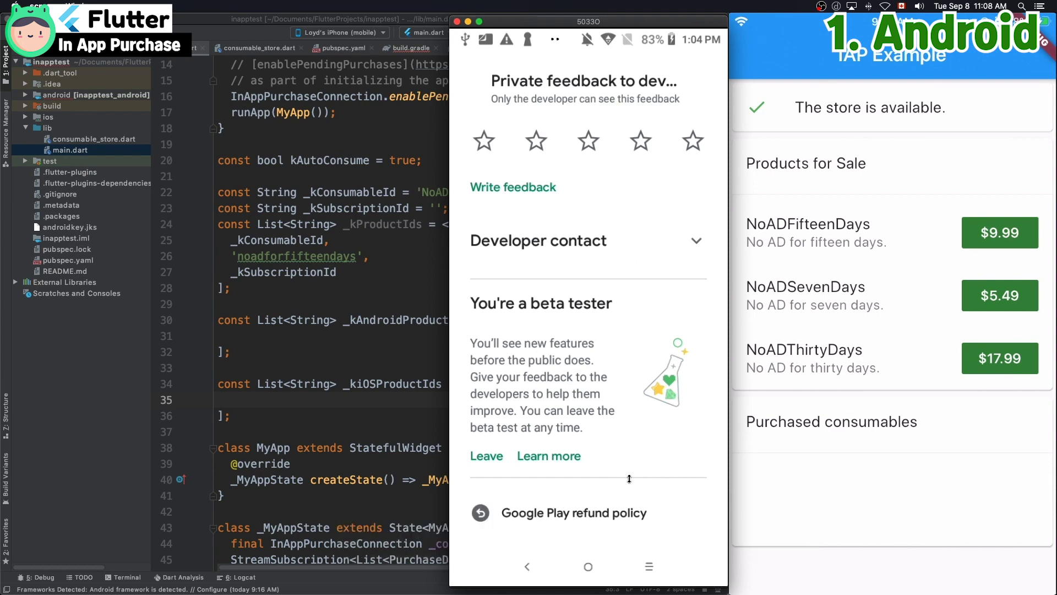
pyautogui.scroll(5, 629, 477)
pyautogui.scroll(5, 629, 477)
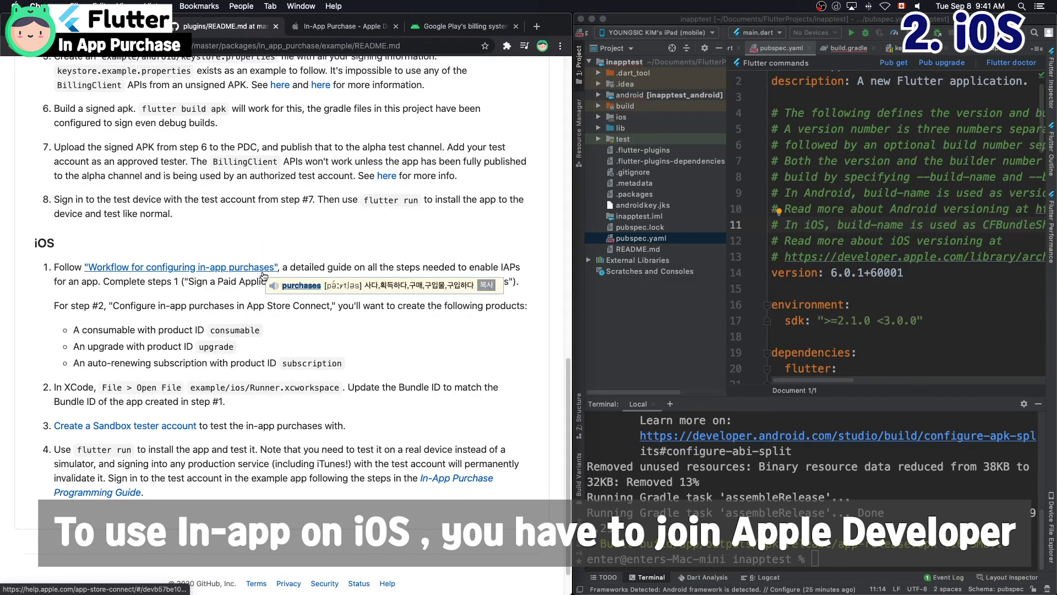
# Step: Open Apple's 'Workflow for configuring in-app purchases' guide from the README
pyautogui.click(263, 276)
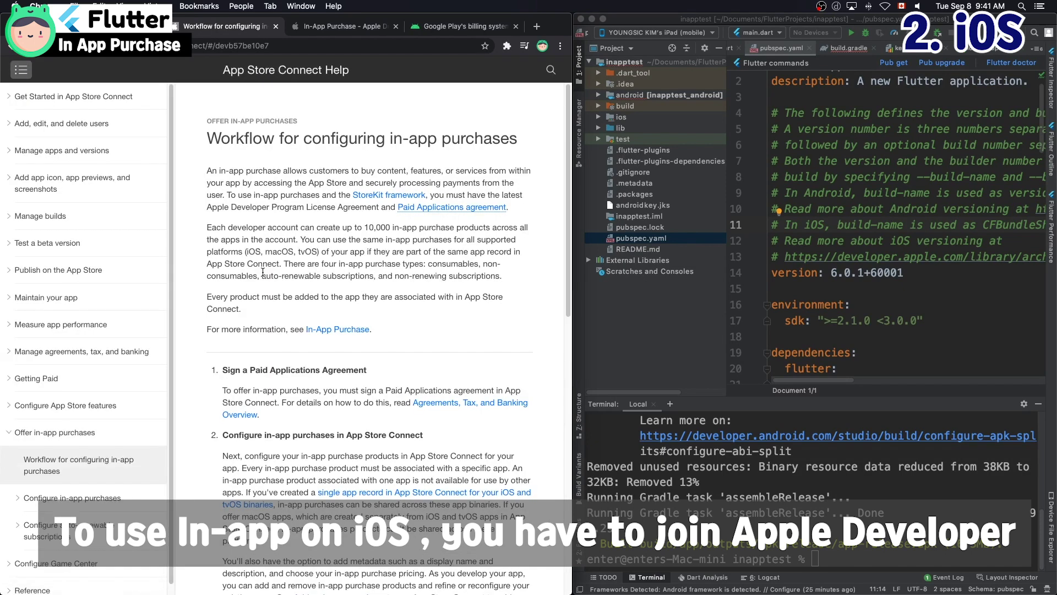
pyautogui.scroll(-5, 262, 273)
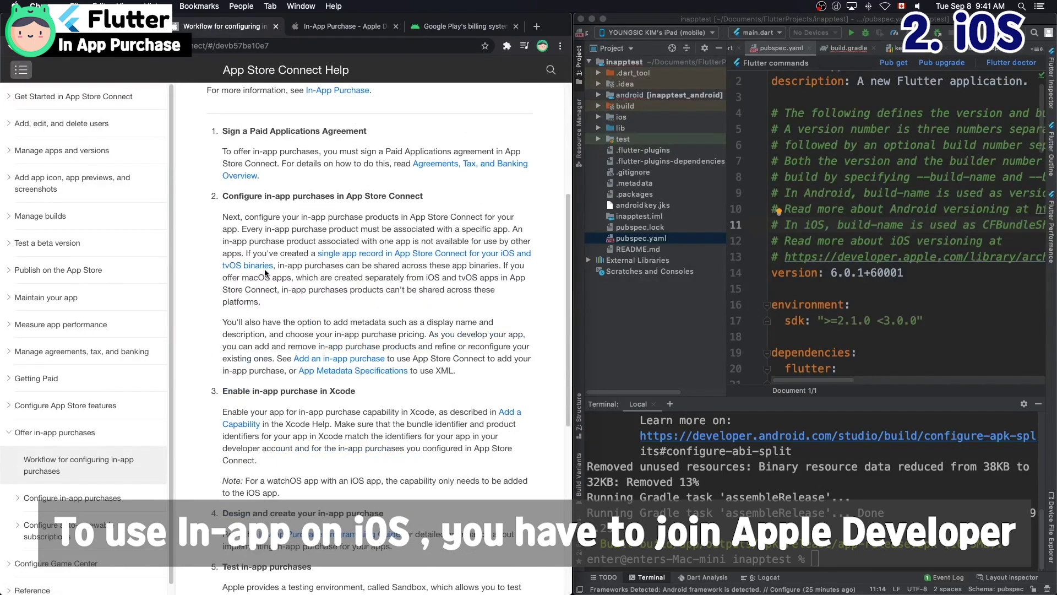
pyautogui.scroll(-1, 265, 272)
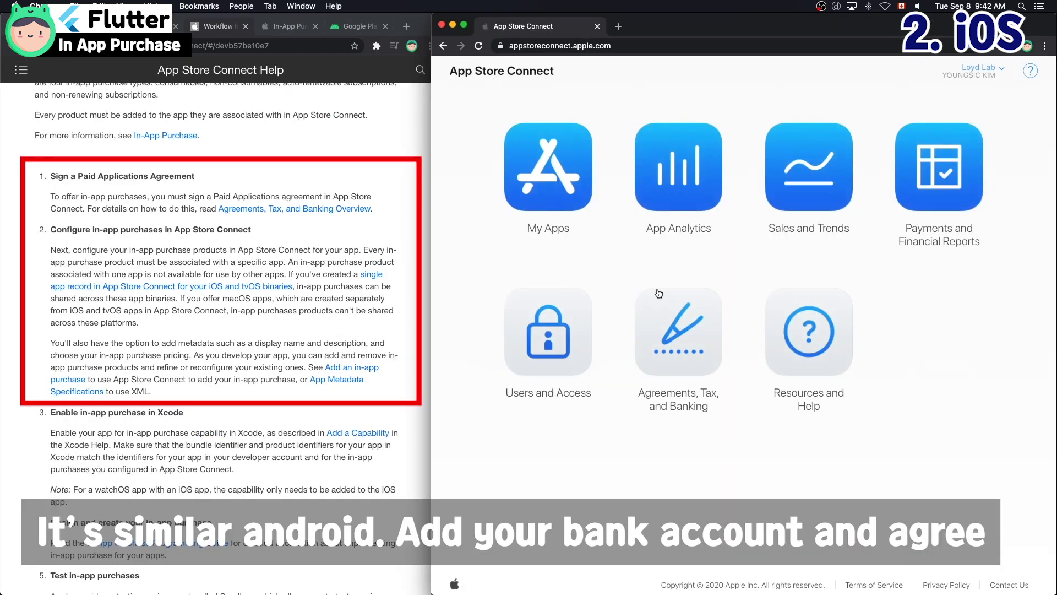
# Step: Review the agreement's countries, the tax forms and bank details, then return to Agreements
pyautogui.click(665, 321)
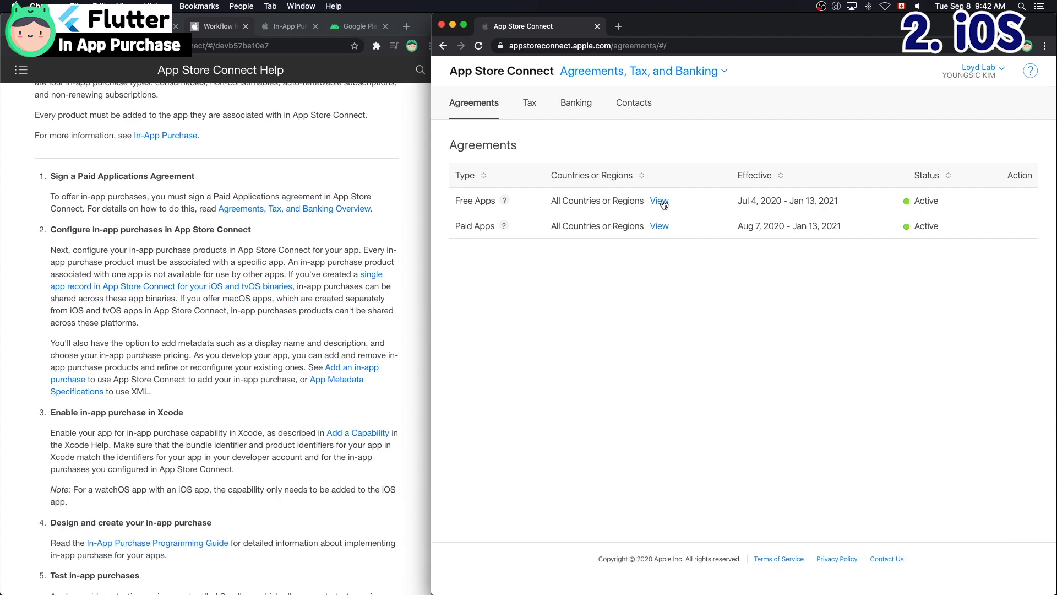
pyautogui.click(666, 227)
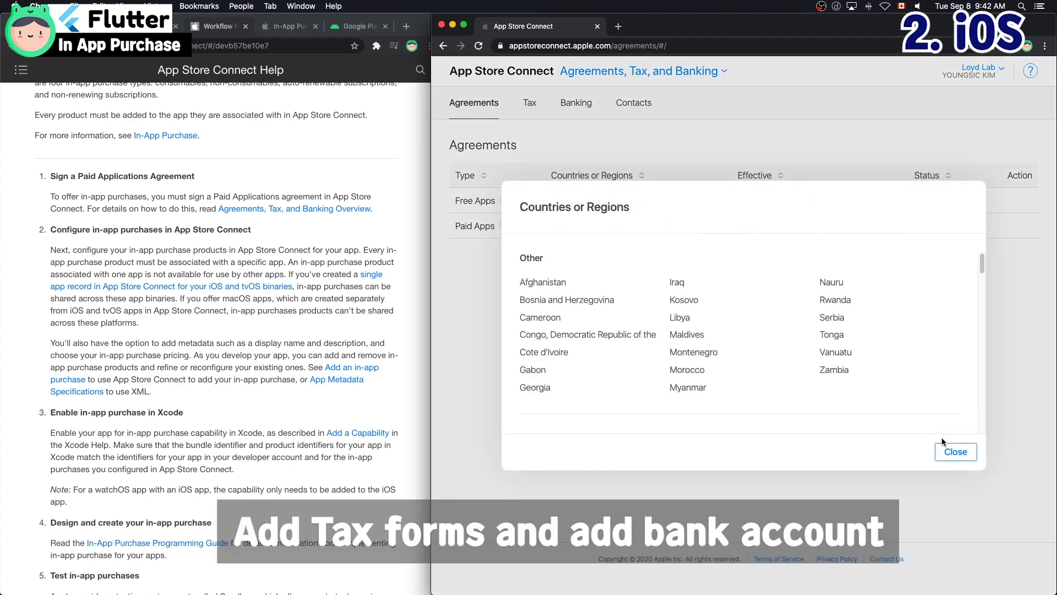
pyautogui.click(952, 452)
pyautogui.click(529, 103)
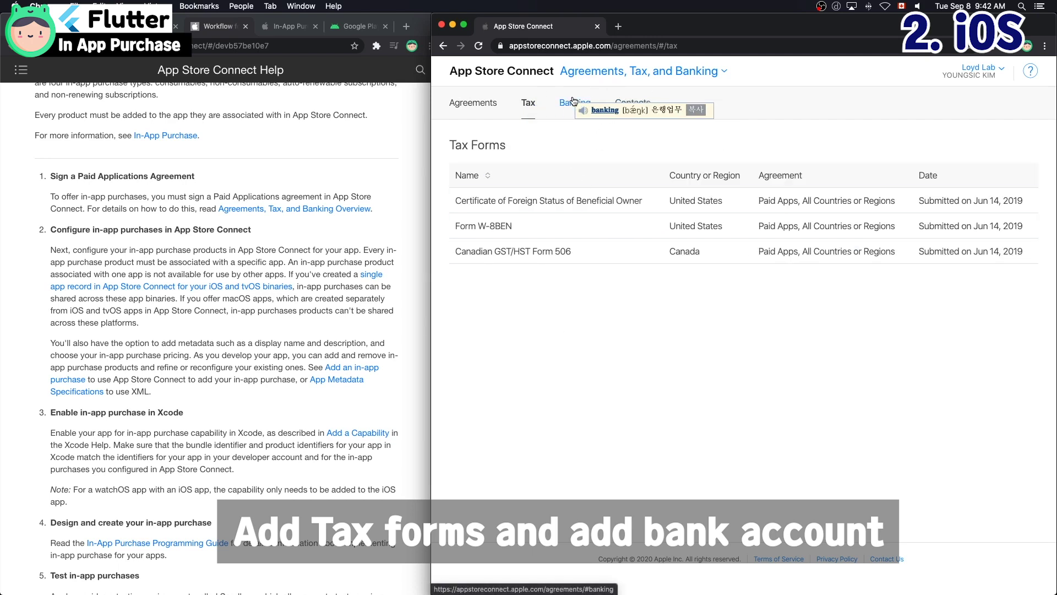
pyautogui.click(573, 100)
pyautogui.click(473, 102)
pyautogui.scroll(-2, 397, 372)
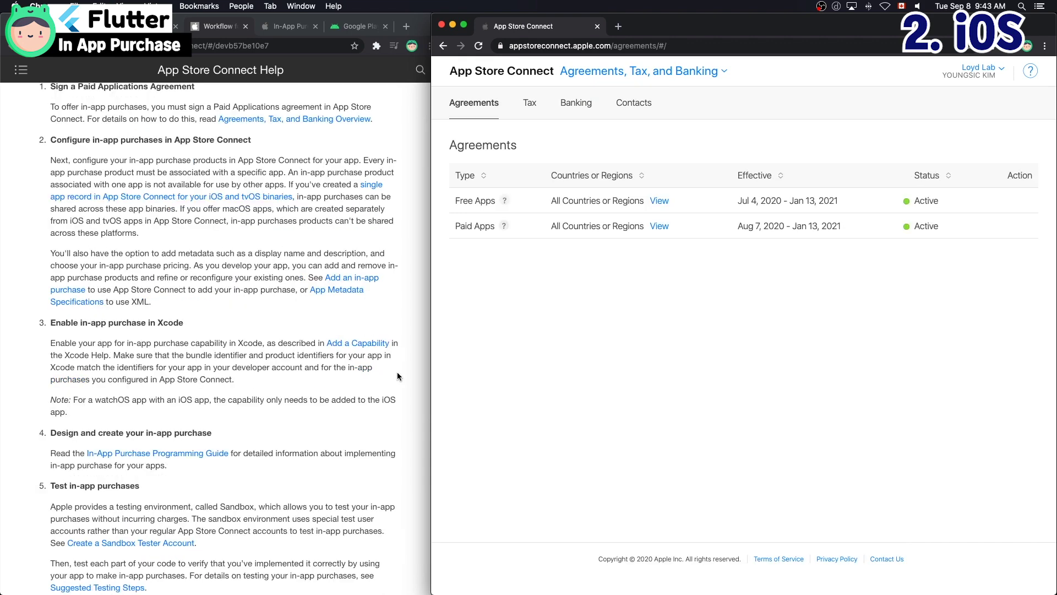
pyautogui.moveTo(528, 592)
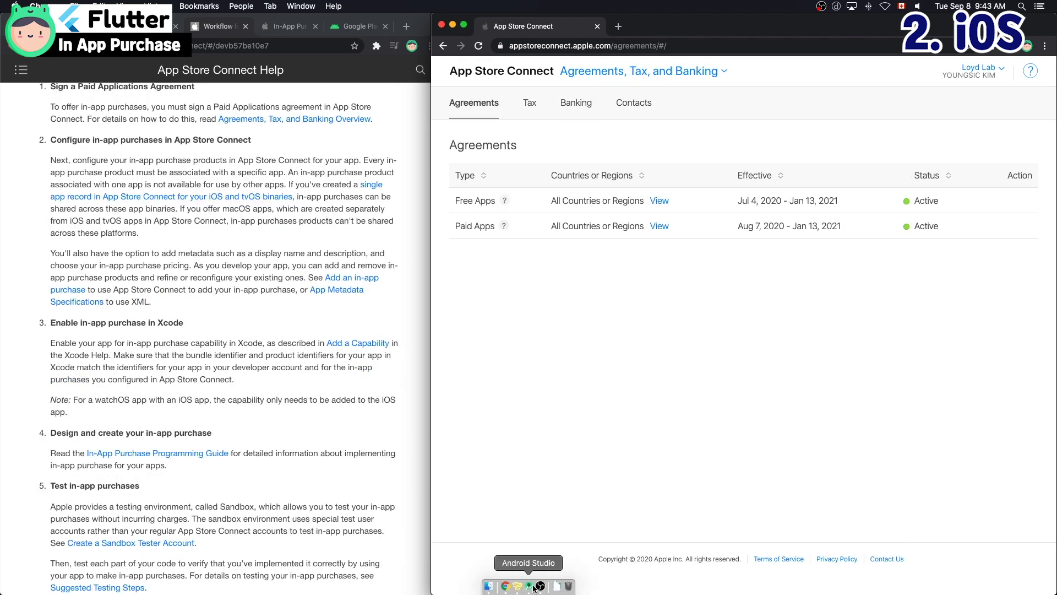
pyautogui.click(516, 585)
# Step: Open the ios module in Xcode and add In-App Purchase to the Runner target
pyautogui.rightClick(611, 117)
pyautogui.moveTo(639, 254)
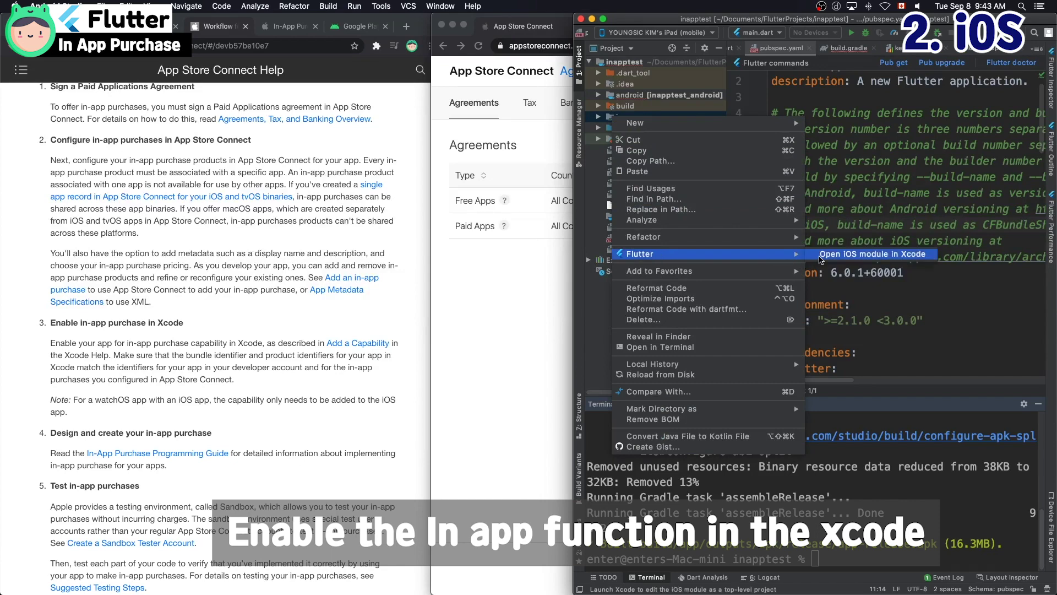
pyautogui.click(817, 255)
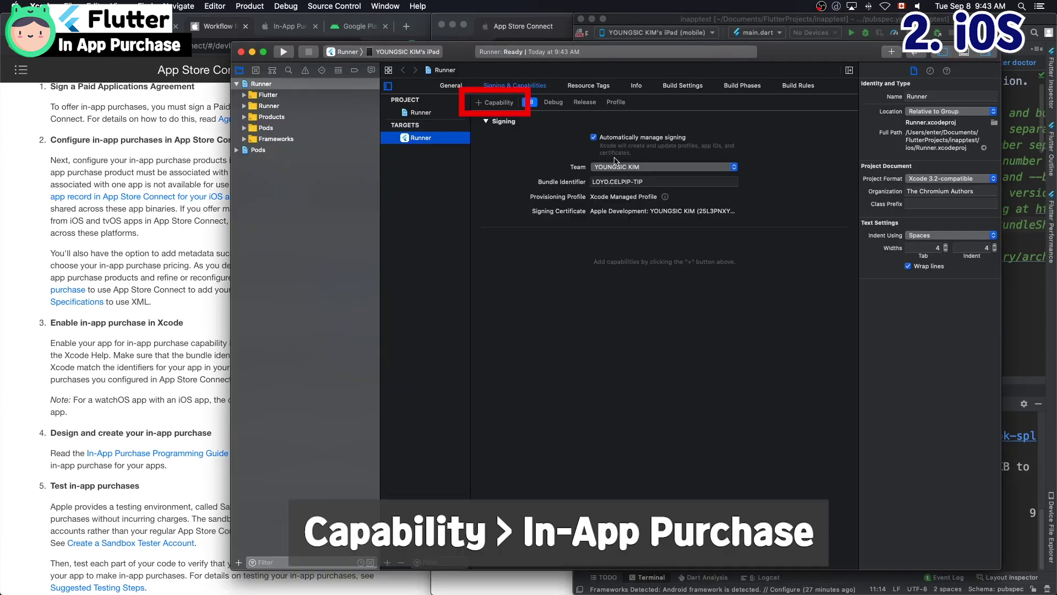
pyautogui.click(614, 167)
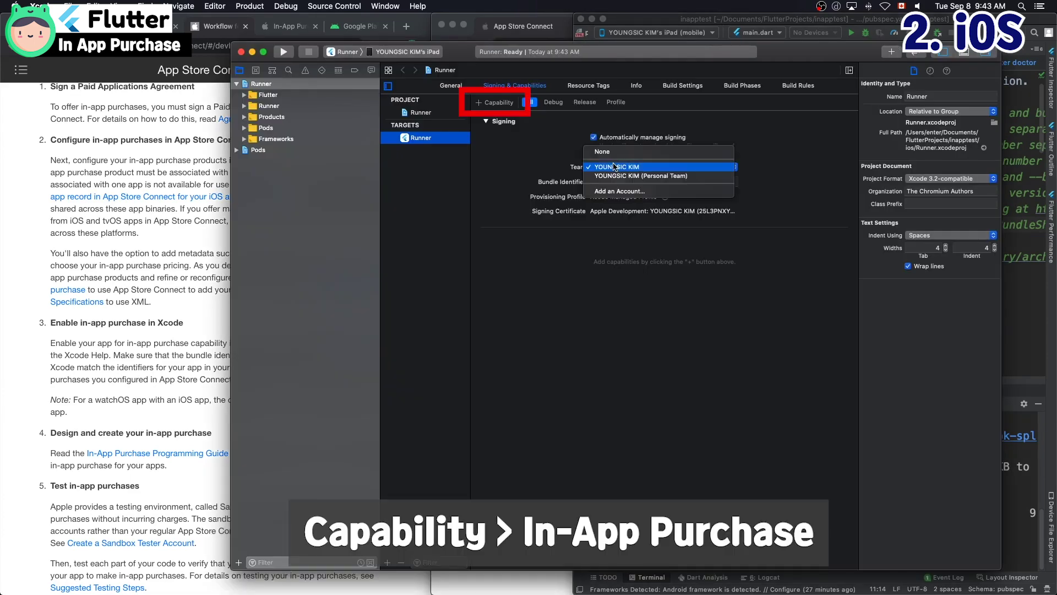
pyautogui.click(510, 105)
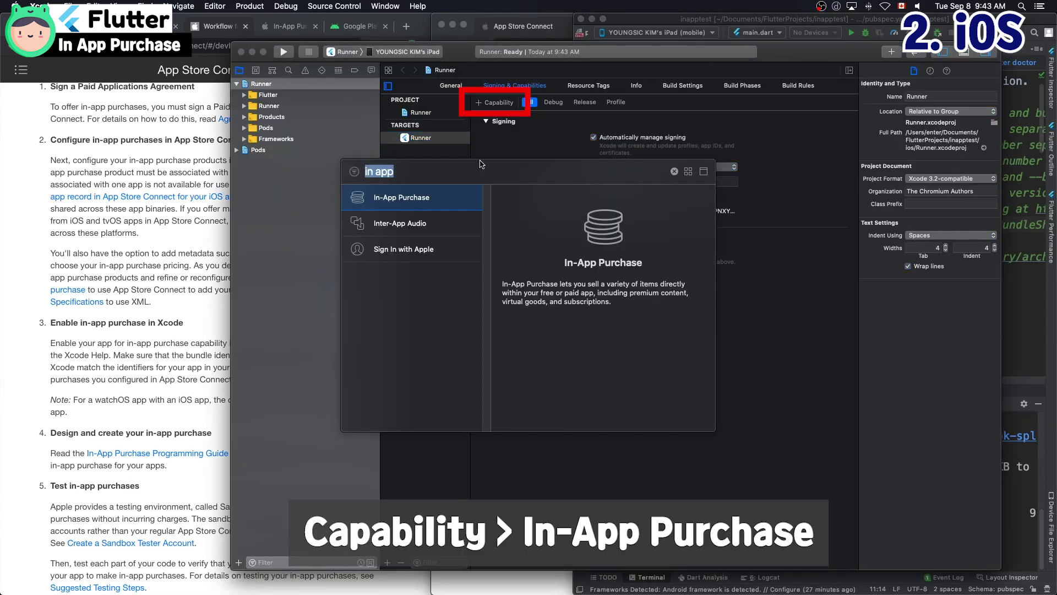
pyautogui.write('i')
pyautogui.write('n app')
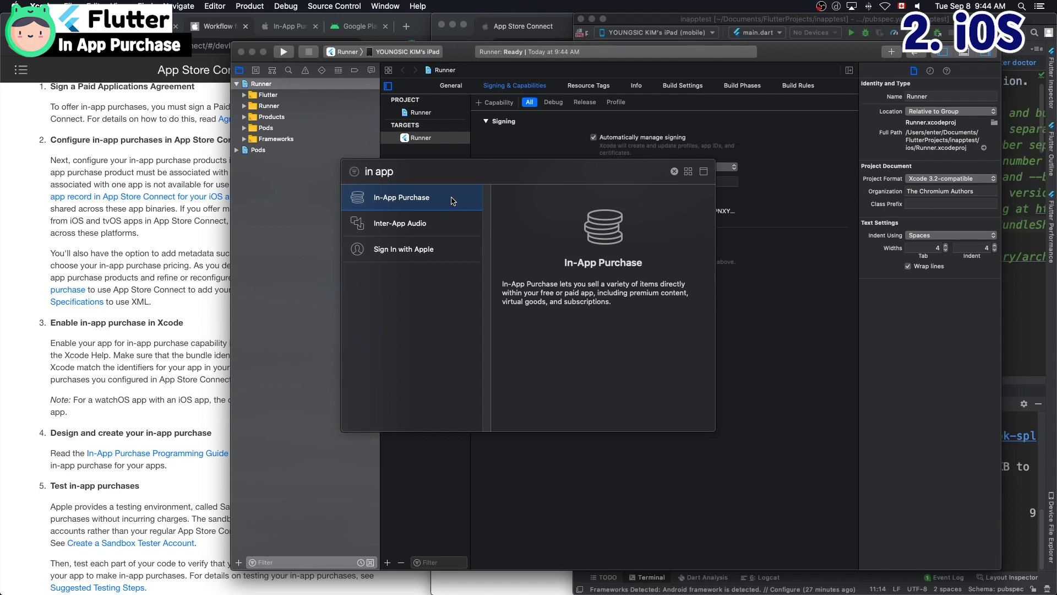
pyautogui.doubleClick(453, 201)
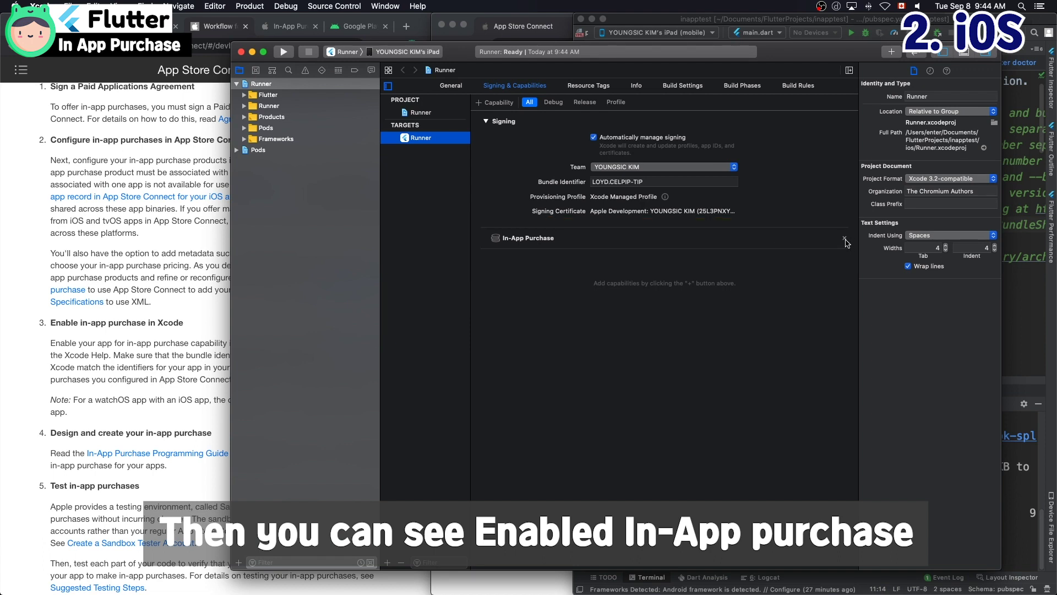
# Step: Close Xcode and open CELPIP-TIP's In-App Purchases management page in App Store Connect
pyautogui.click(240, 51)
pyautogui.click(253, 205)
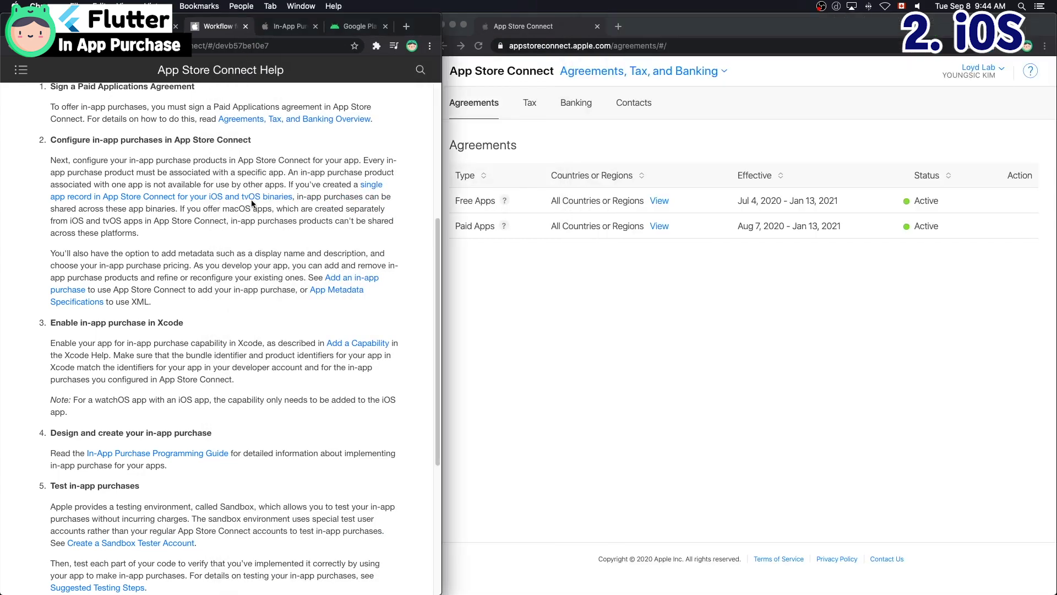
pyautogui.scroll(-2, 253, 197)
pyautogui.scroll(-3, 253, 197)
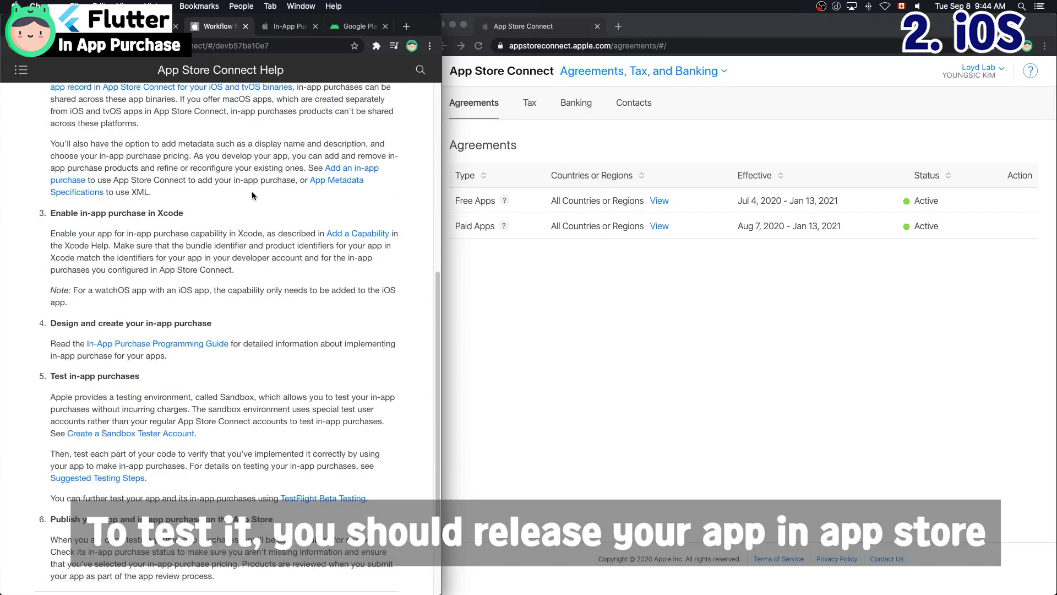
pyautogui.scroll(-2, 252, 196)
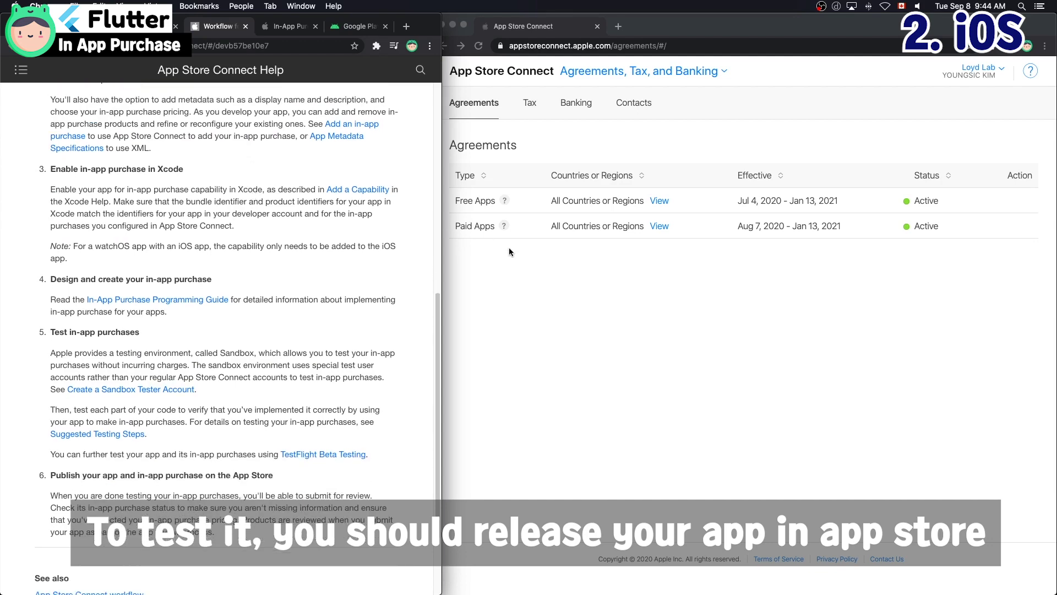
pyautogui.click(493, 75)
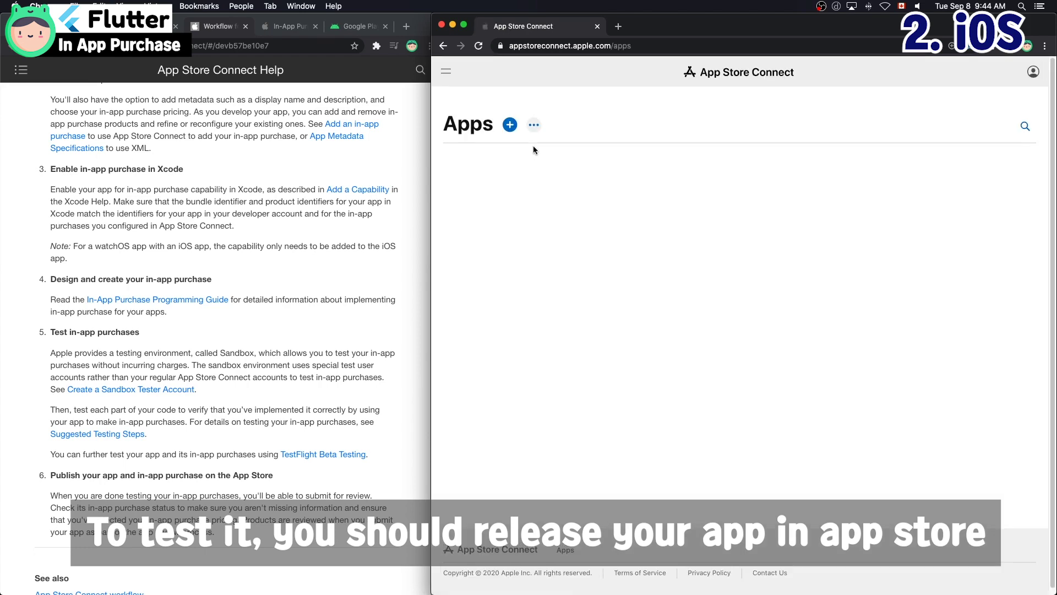
pyautogui.click(477, 326)
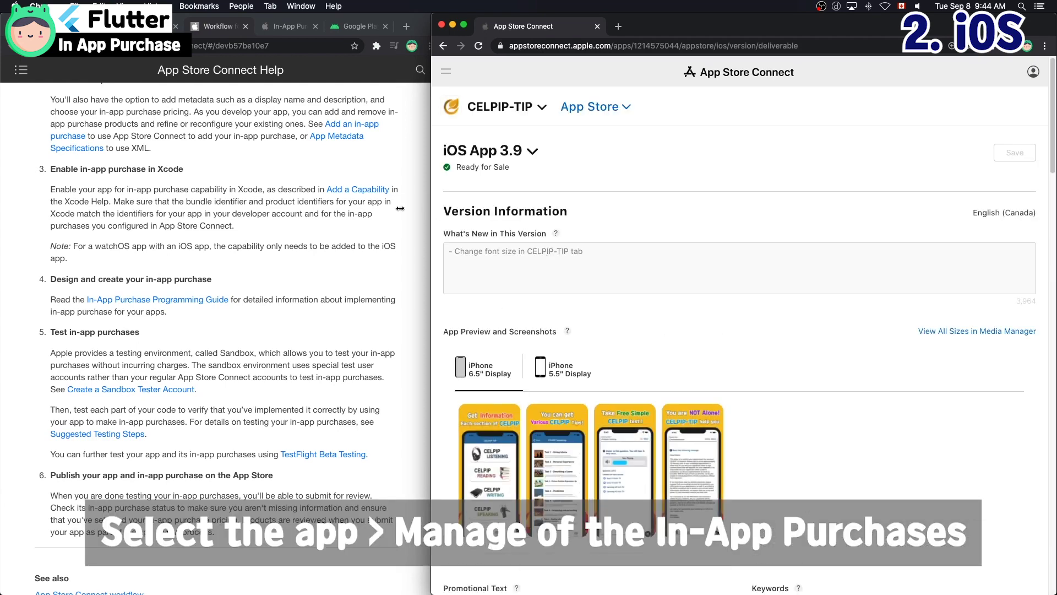
pyautogui.moveTo(400, 208); pyautogui.dragTo(232, 207)
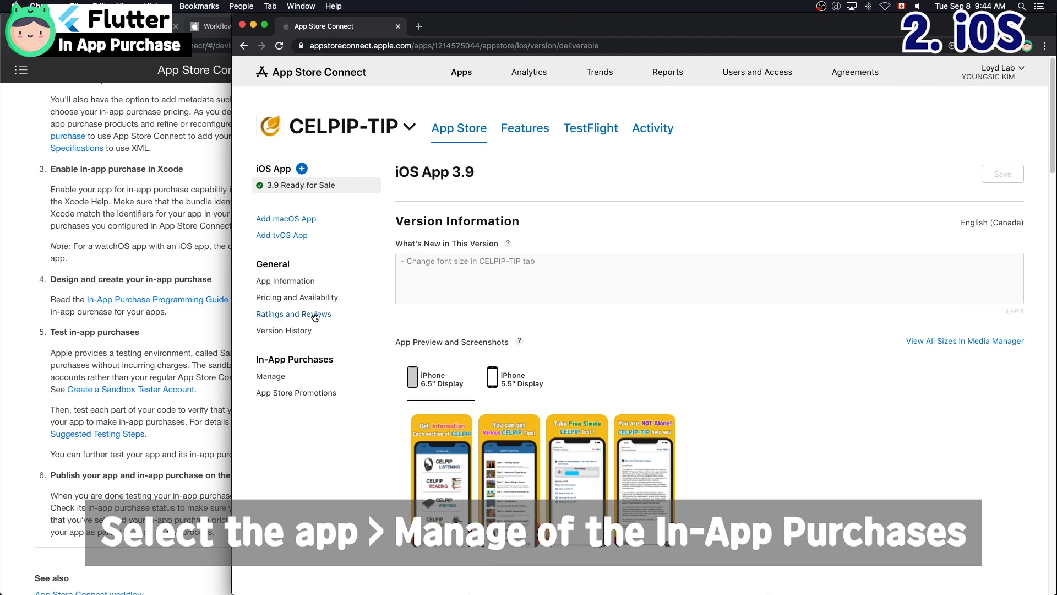
pyautogui.click(271, 377)
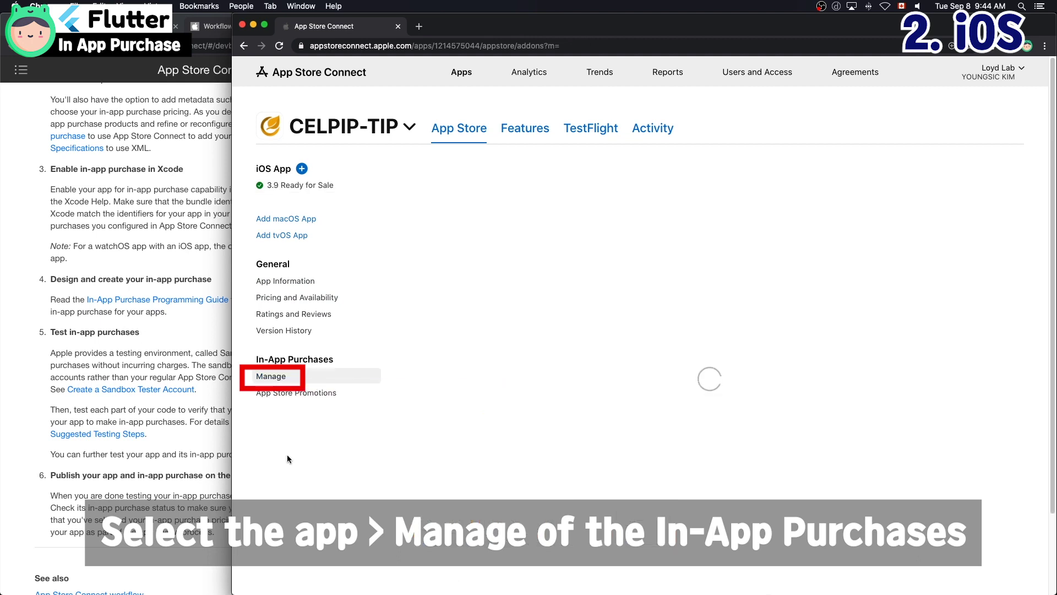
# Step: Create a Non-Renewing Subscription in-app purchase for CELPIP-TIP and focus the reference name
pyautogui.moveTo(232, 453); pyautogui.dragTo(132, 453)
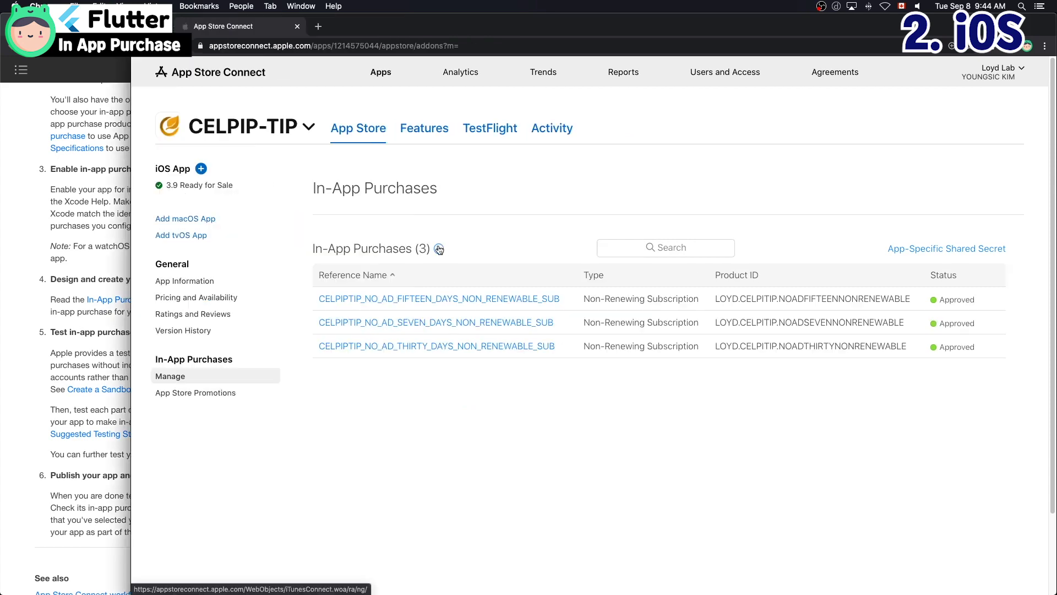
pyautogui.click(441, 248)
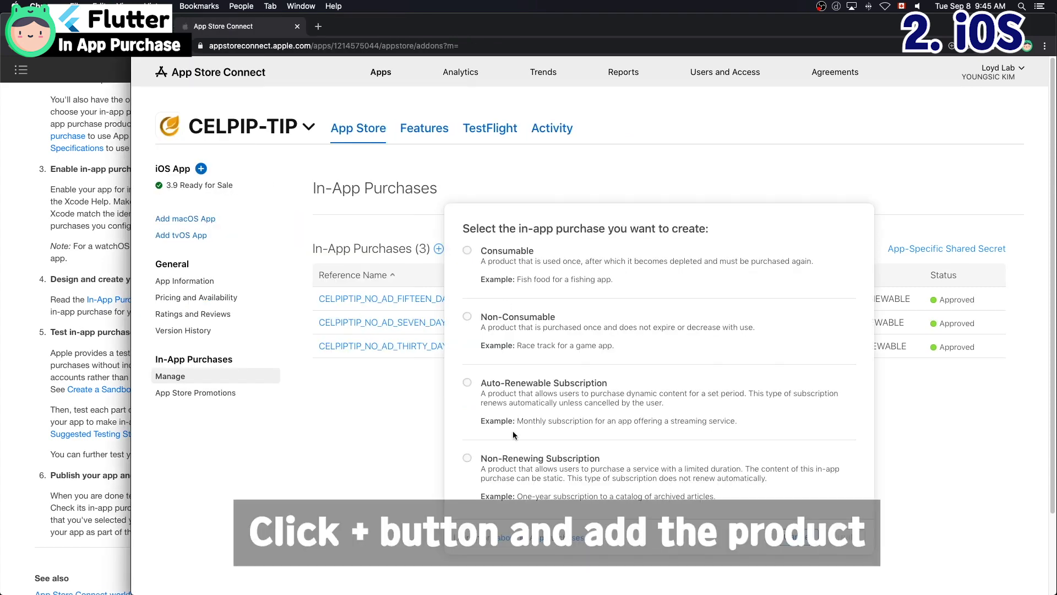
pyautogui.click(466, 460)
pyautogui.click(845, 537)
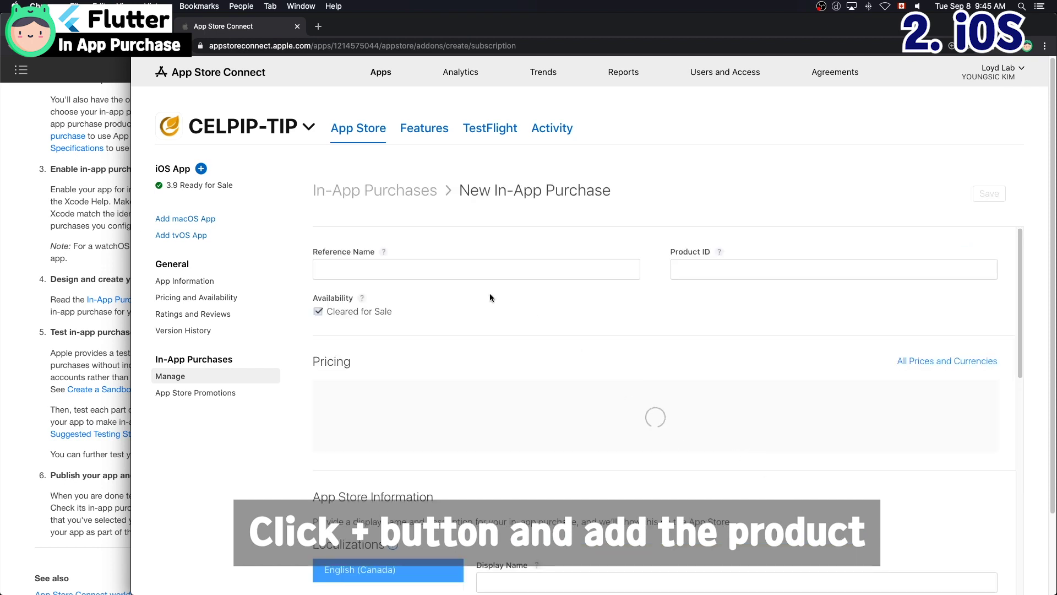
pyautogui.click(477, 274)
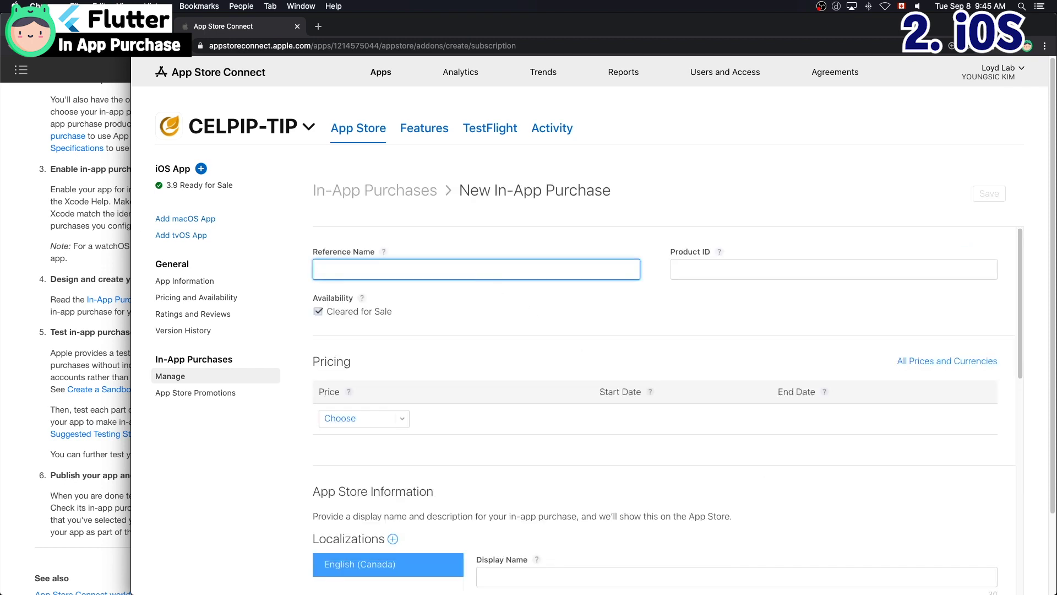
pyautogui.write('inapptest')
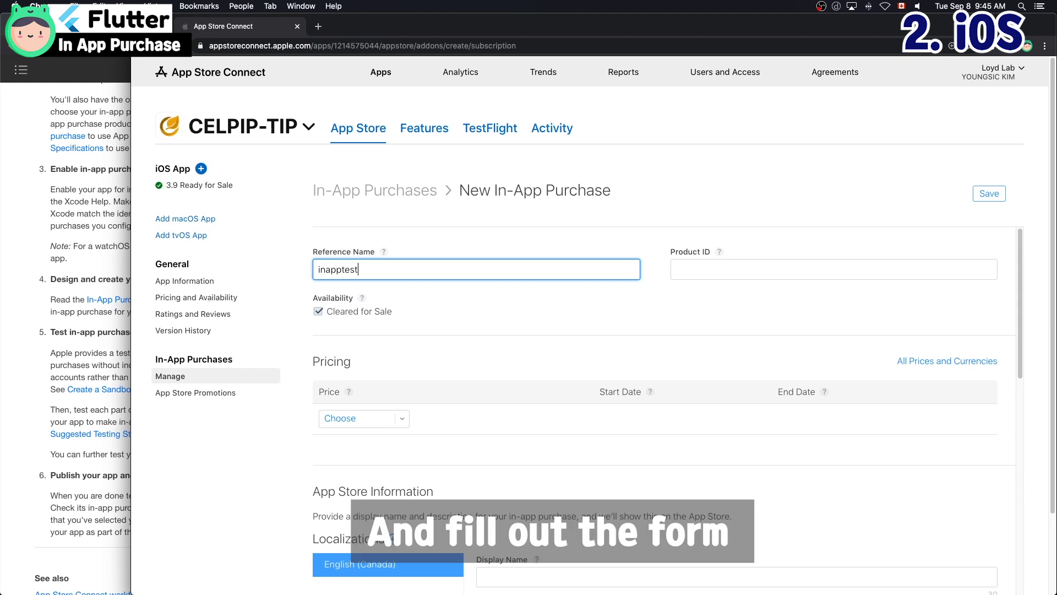
# Step: Fill in the reference name and enter product ID 'inapptest'
pyautogui.doubleClick(485, 267)
pyautogui.click(388, 252)
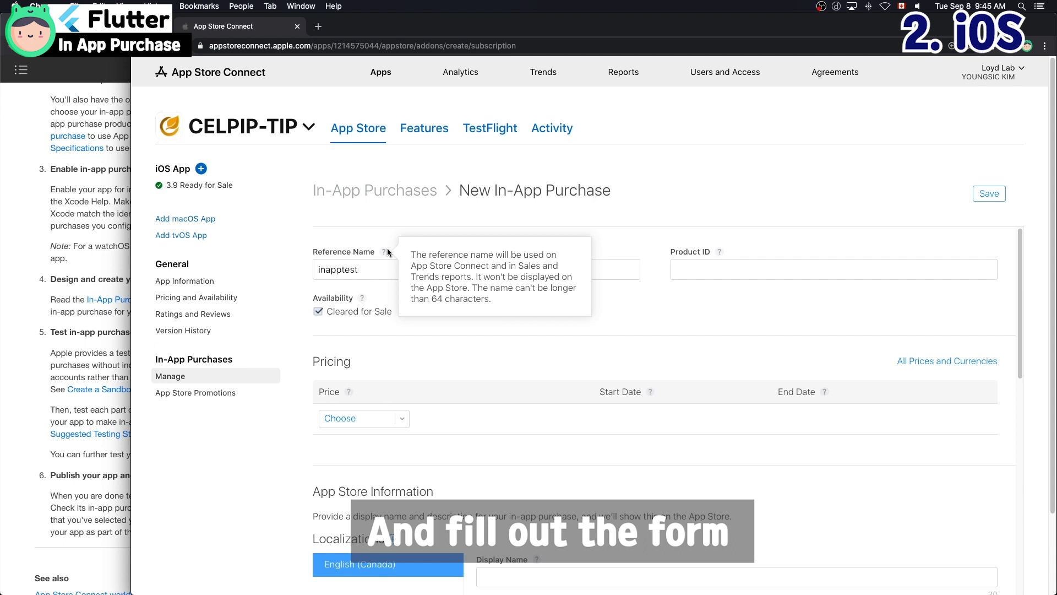
pyautogui.click(693, 279)
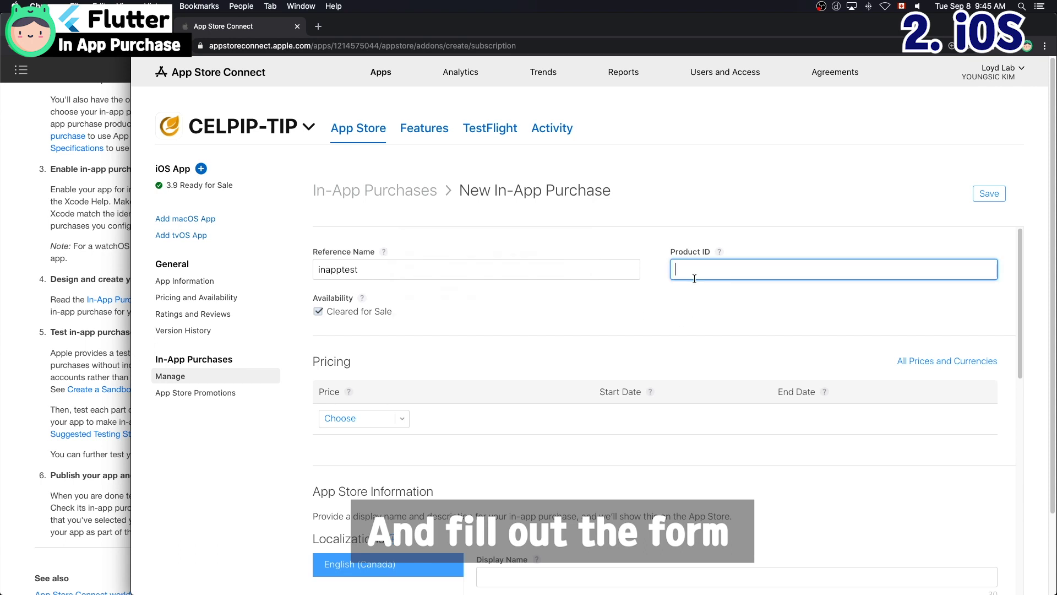
pyautogui.click(719, 255)
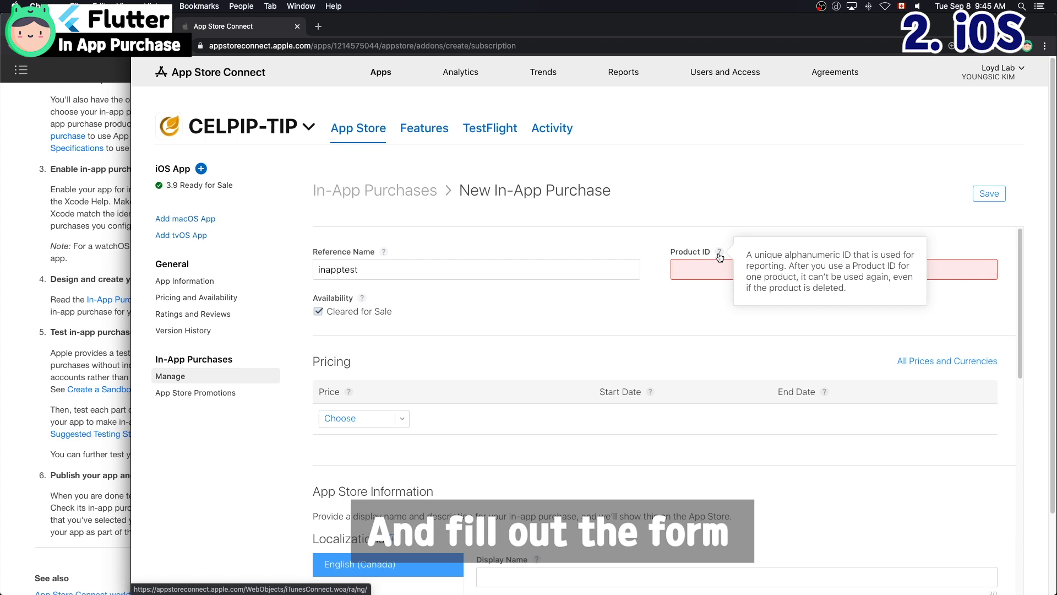
pyautogui.click(702, 269)
pyautogui.write('inapptest')
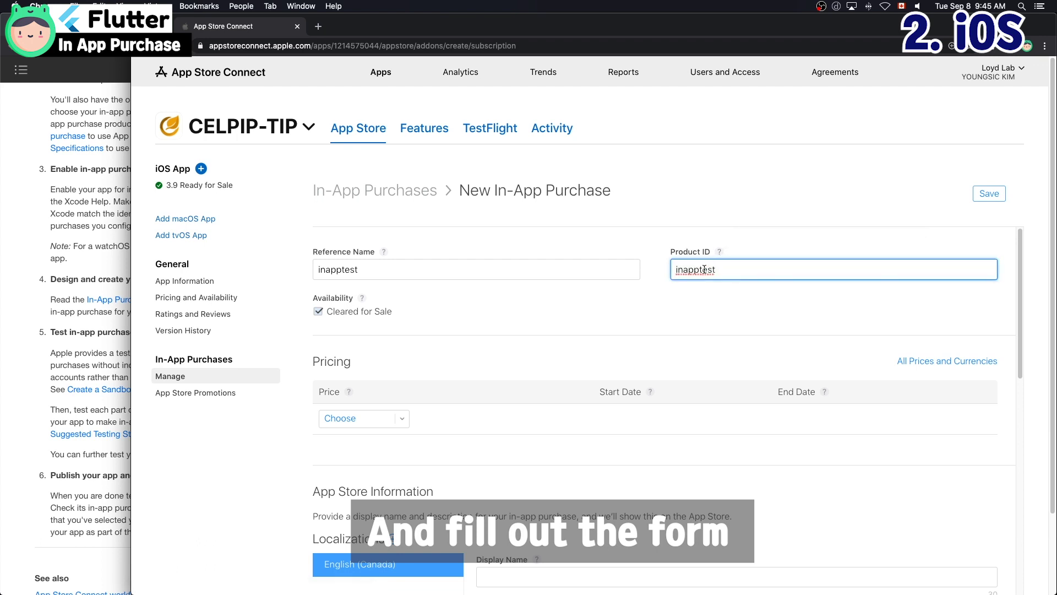
pyautogui.click(606, 298)
pyautogui.scroll(-3, 606, 299)
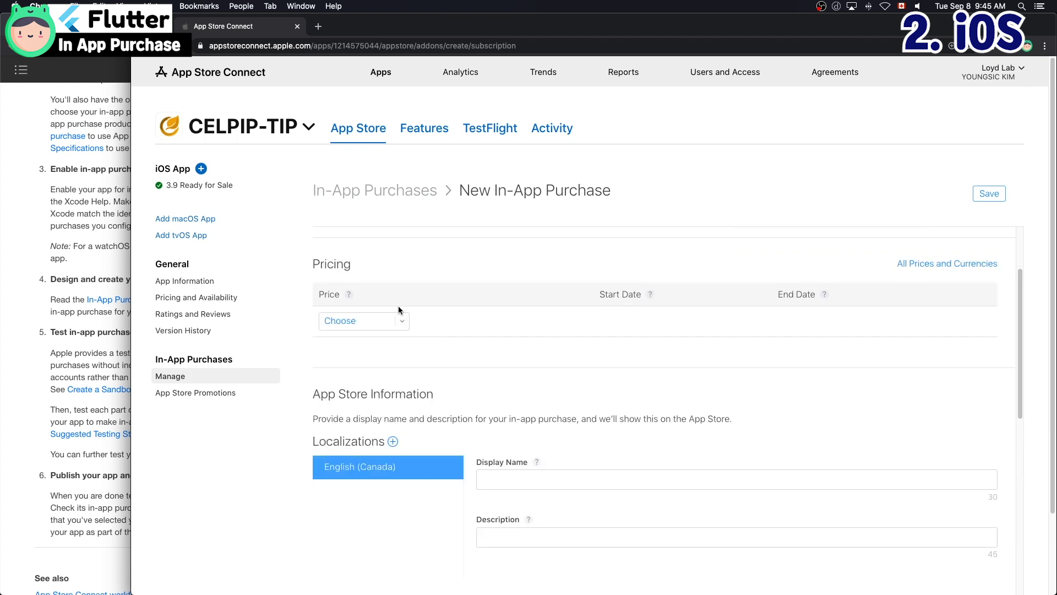
# Step: Set price CAD 1.39 (Tier 1), display name inapptestName, and begin the description
pyautogui.click(403, 325)
pyautogui.scroll(-5, 405, 377)
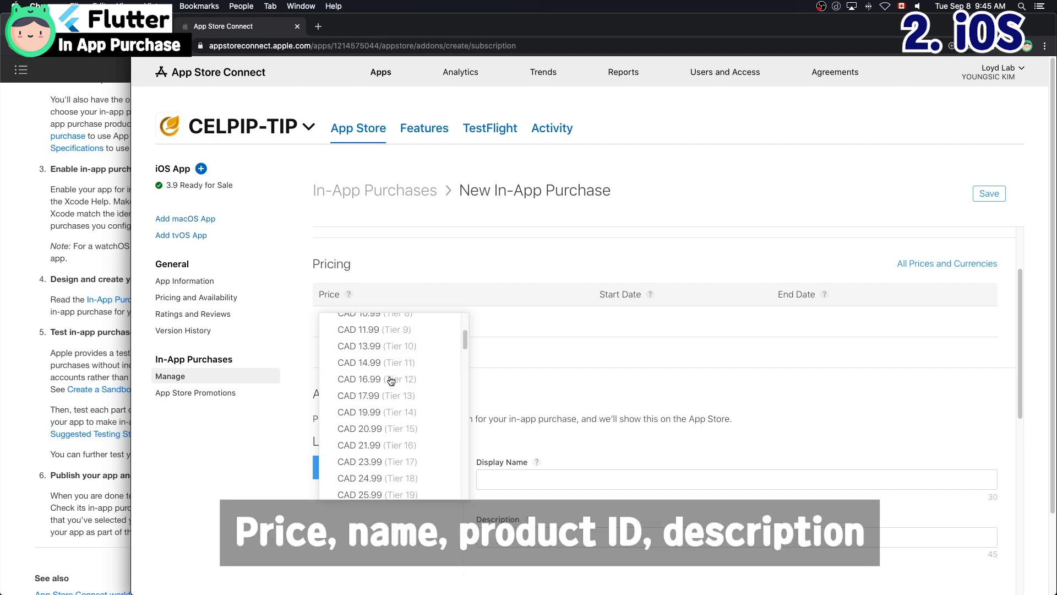
pyautogui.scroll(2, 391, 380)
pyautogui.scroll(3, 390, 380)
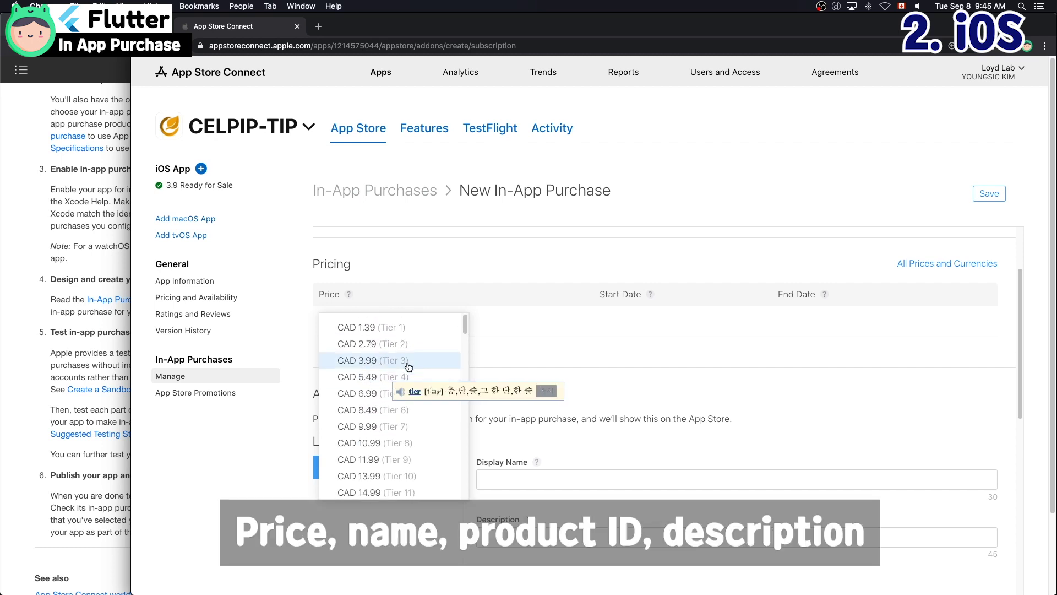
pyautogui.click(444, 331)
pyautogui.scroll(-2, 467, 355)
pyautogui.click(527, 348)
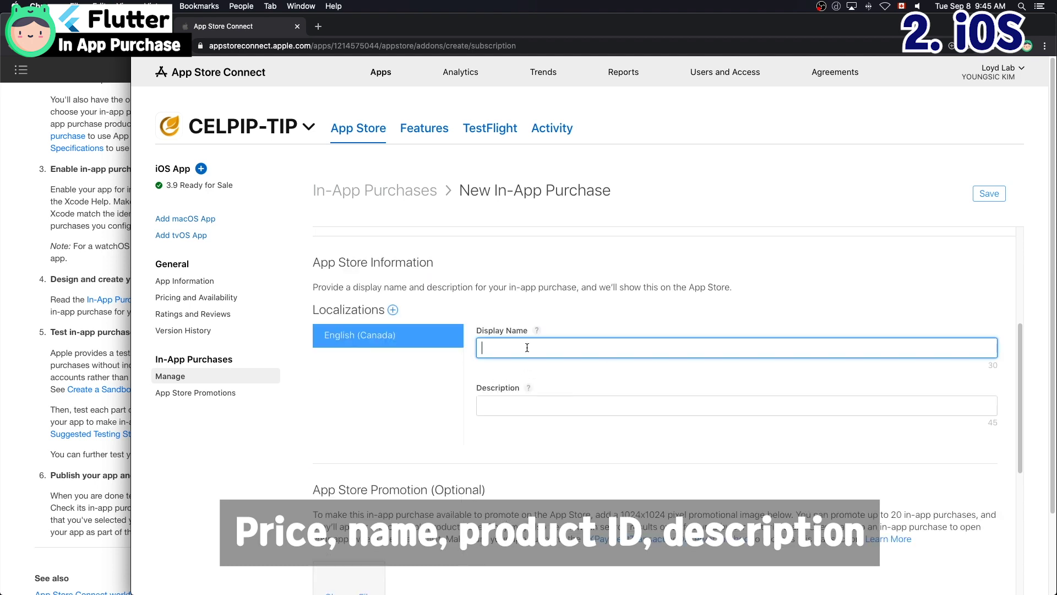
pyautogui.write('inapptest')
pyautogui.write('Name')
pyautogui.press('super+a')
pyautogui.click(524, 405)
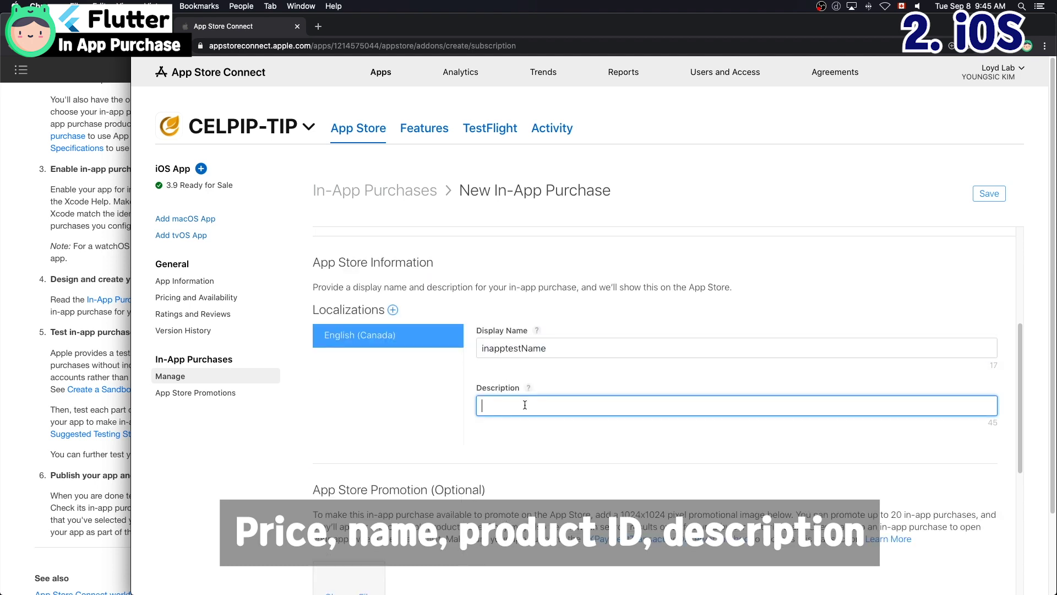
pyautogui.hotkey('shift', 'Tab')
pyautogui.press('Tab')
pyautogui.write('inapptest')
pyautogui.write('Description')
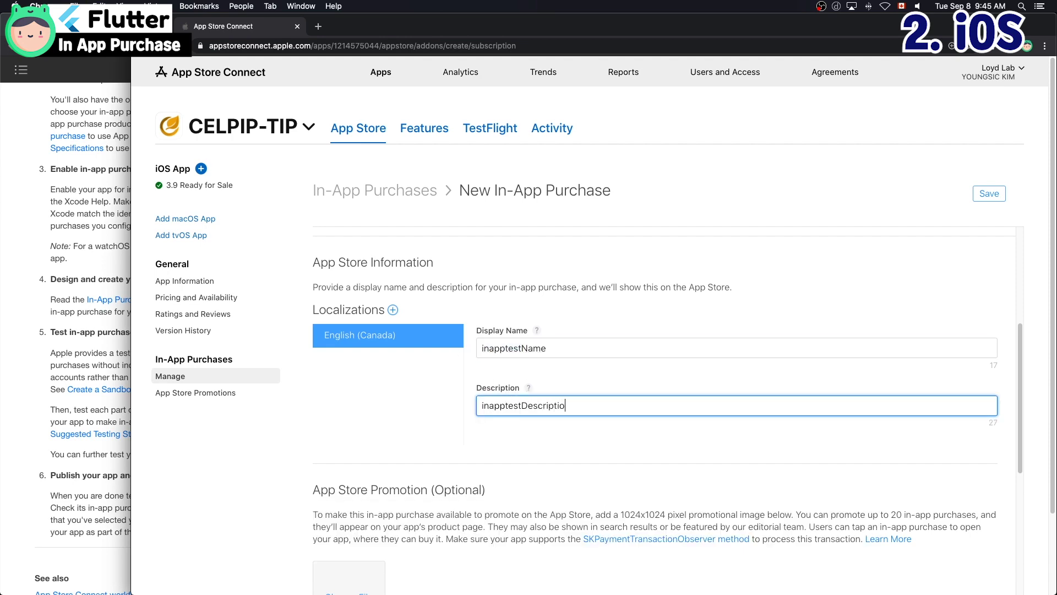
# Step: Compare CELPIP-TIP's App Information Bundle ID with the Bundle Identifier of Xcode's Runner target
pyautogui.click(99, 322)
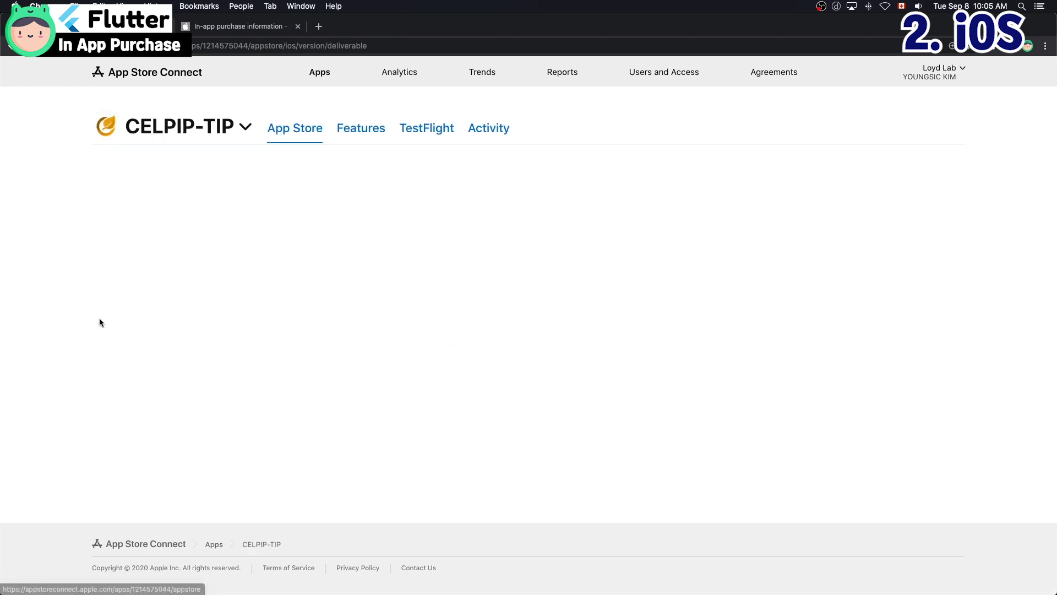
pyautogui.click(117, 278)
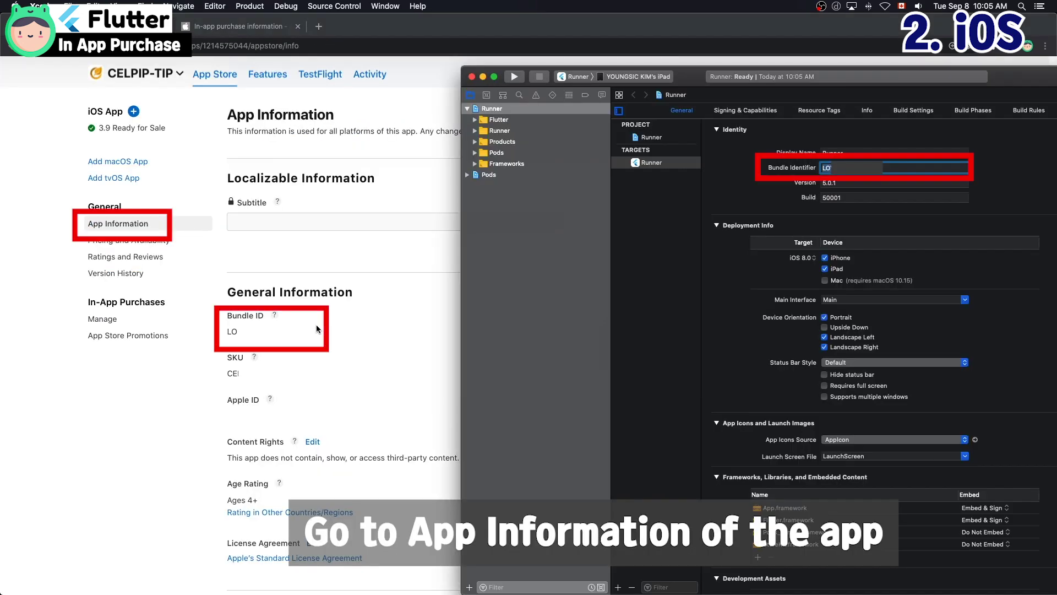
pyautogui.click(691, 347)
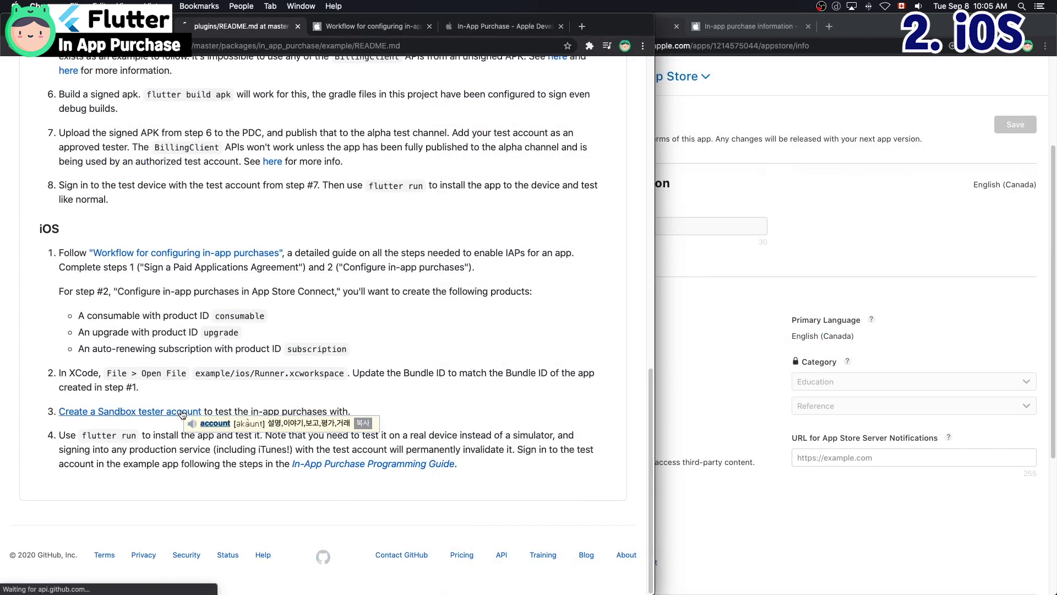
# Step: Open Apple's 'Create a Sandbox tester account' help page and its site navigation menu
pyautogui.click(181, 411)
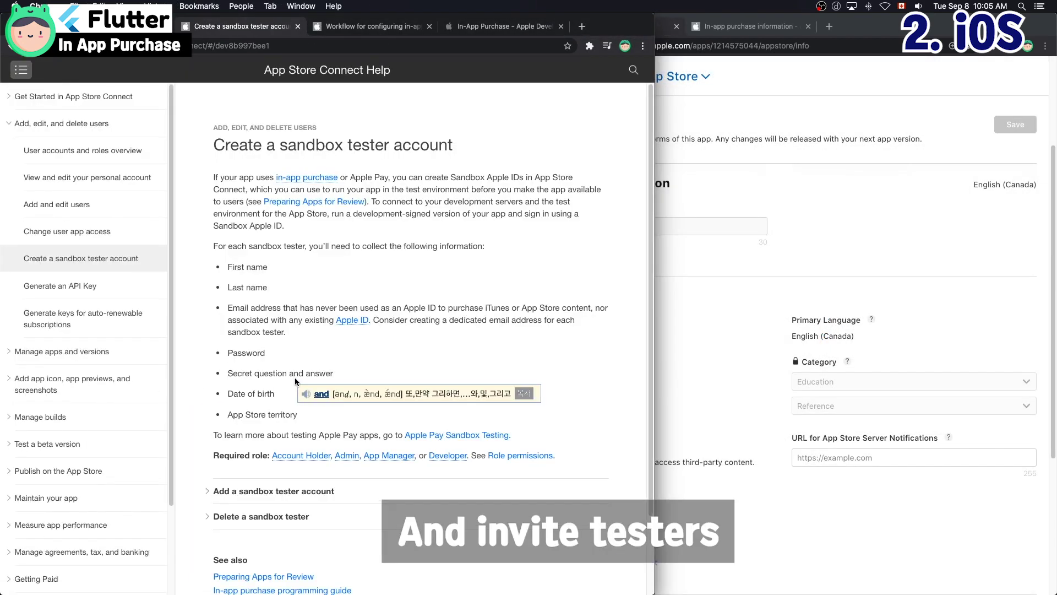
pyautogui.scroll(-2, 295, 381)
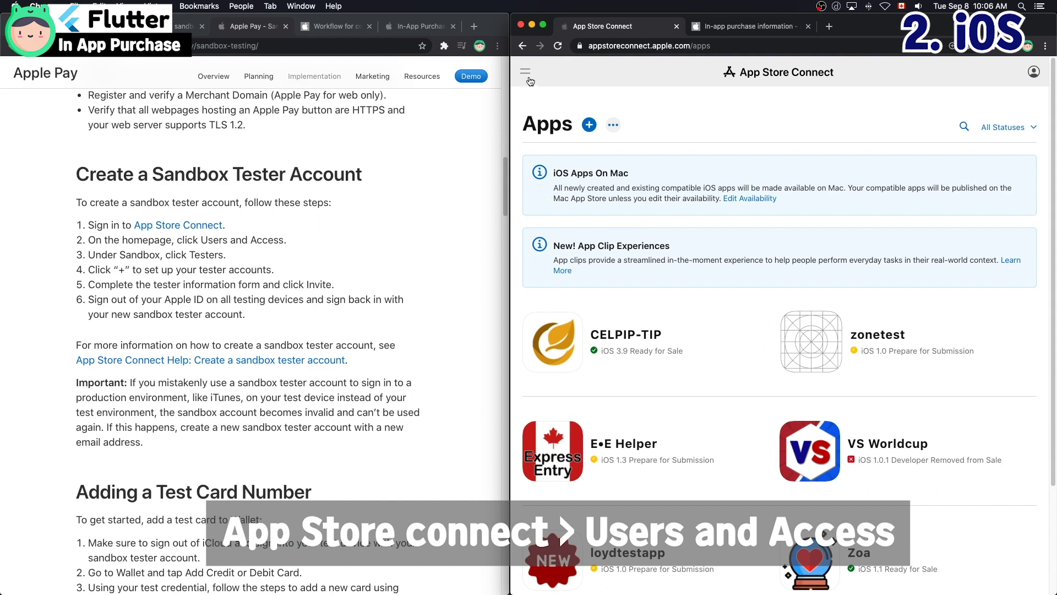
pyautogui.click(526, 74)
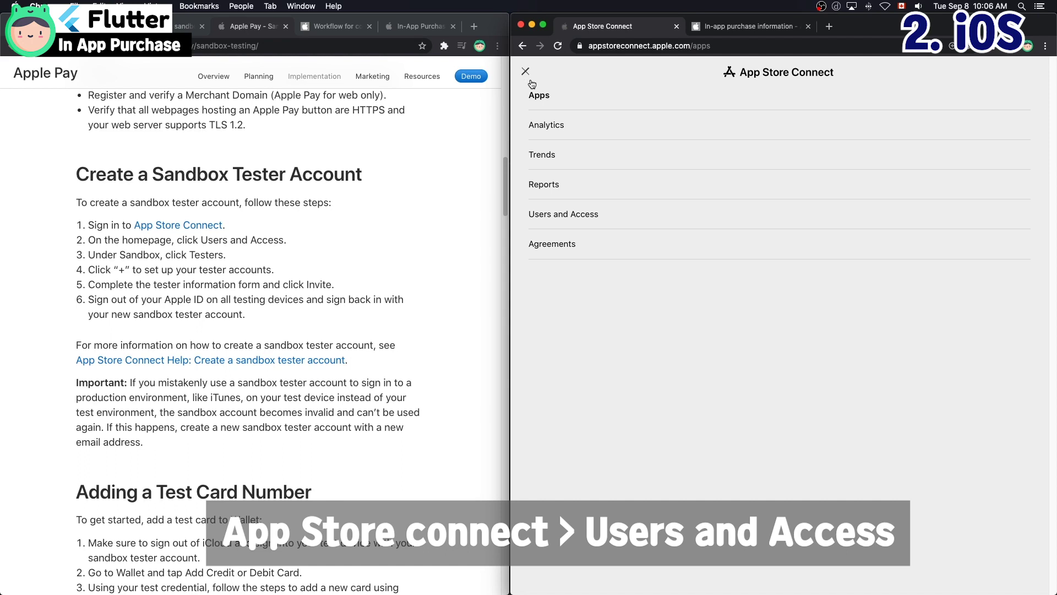
# Step: Fill a new Users and Access invite for 'test test' with access to CELPIP-TIP
pyautogui.click(561, 219)
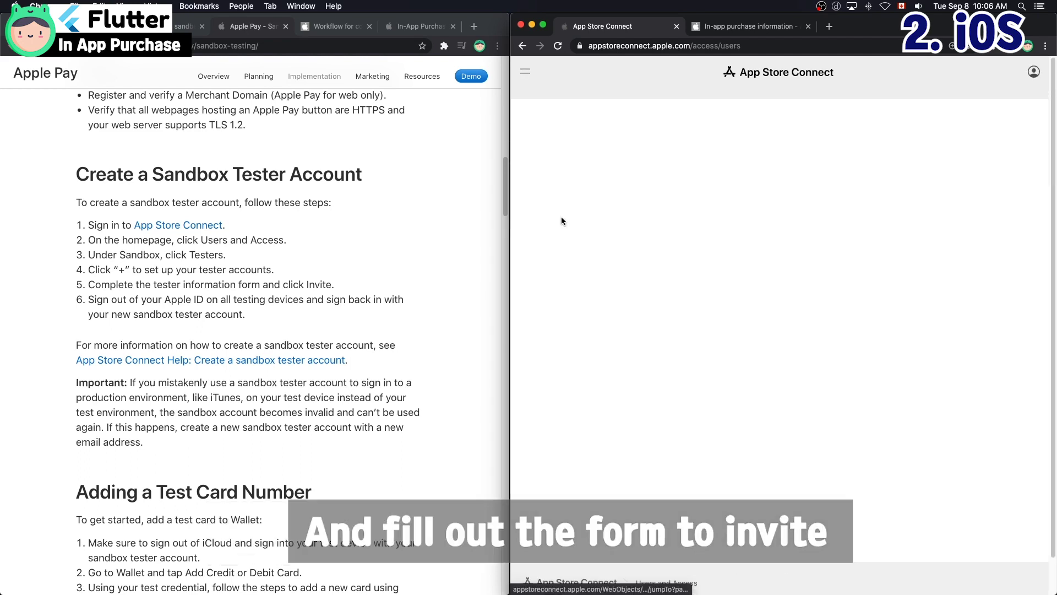
pyautogui.click(531, 185)
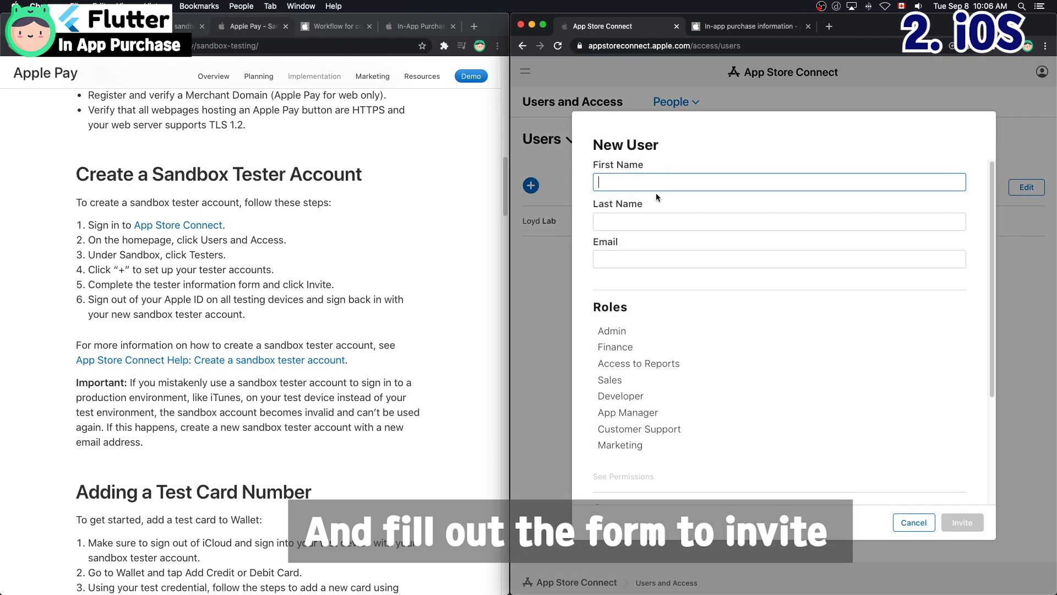
pyautogui.write('test')
pyautogui.press('Tab')
pyautogui.write('test')
pyautogui.press('Tab')
pyautogui.write('test@gm')
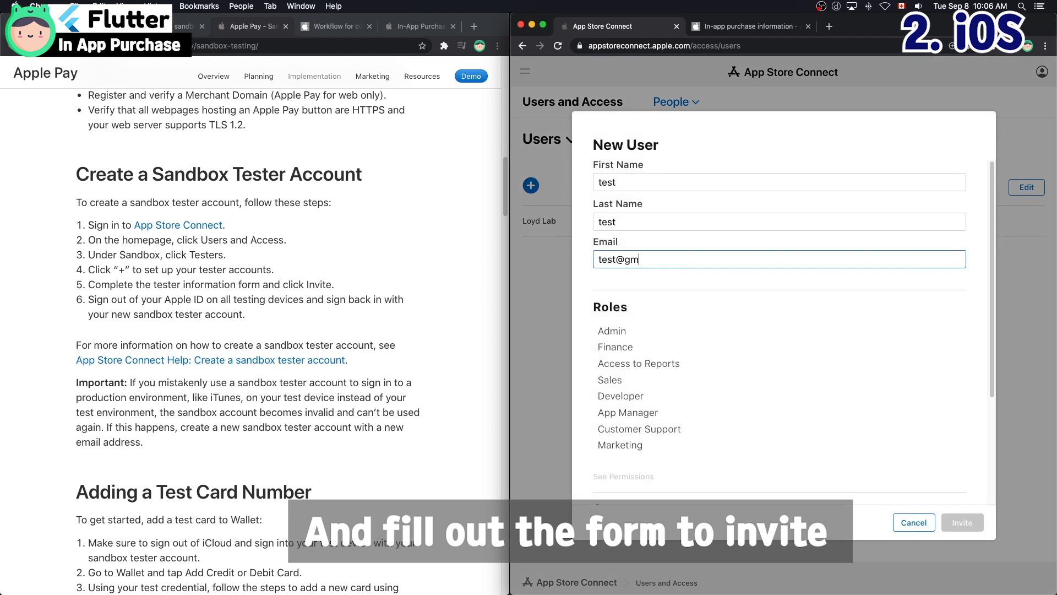
pyautogui.write('ail.com')
pyautogui.scroll(-5, 708, 338)
pyautogui.click(723, 395)
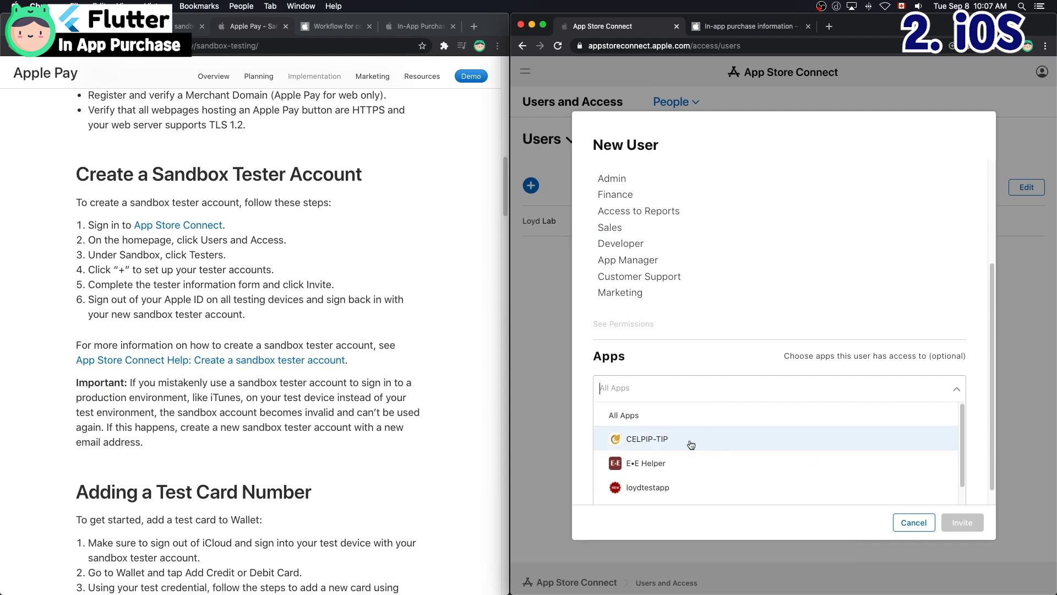
pyautogui.click(690, 445)
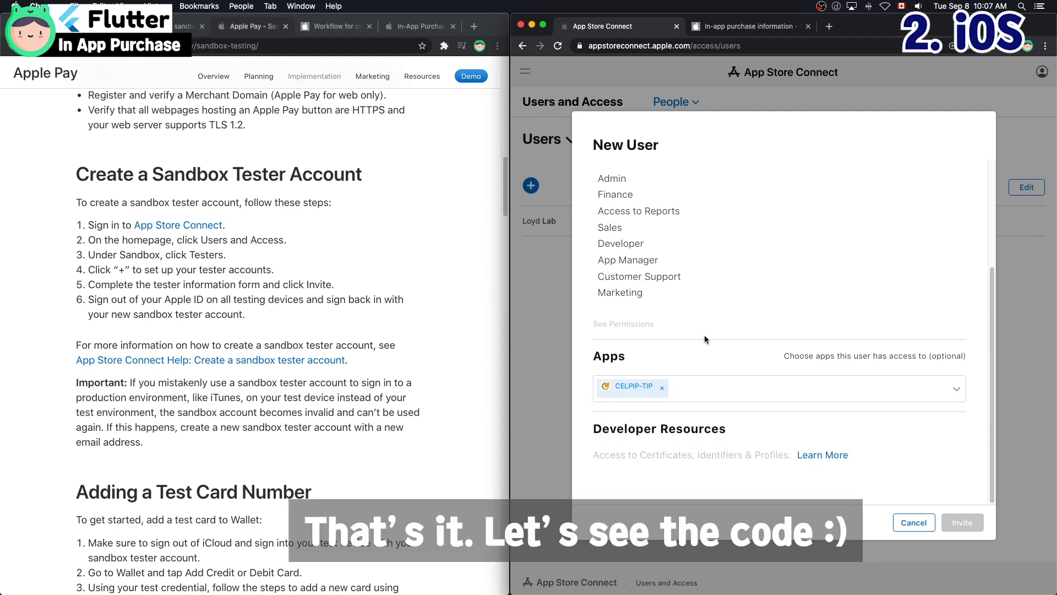
pyautogui.scroll(5, 701, 335)
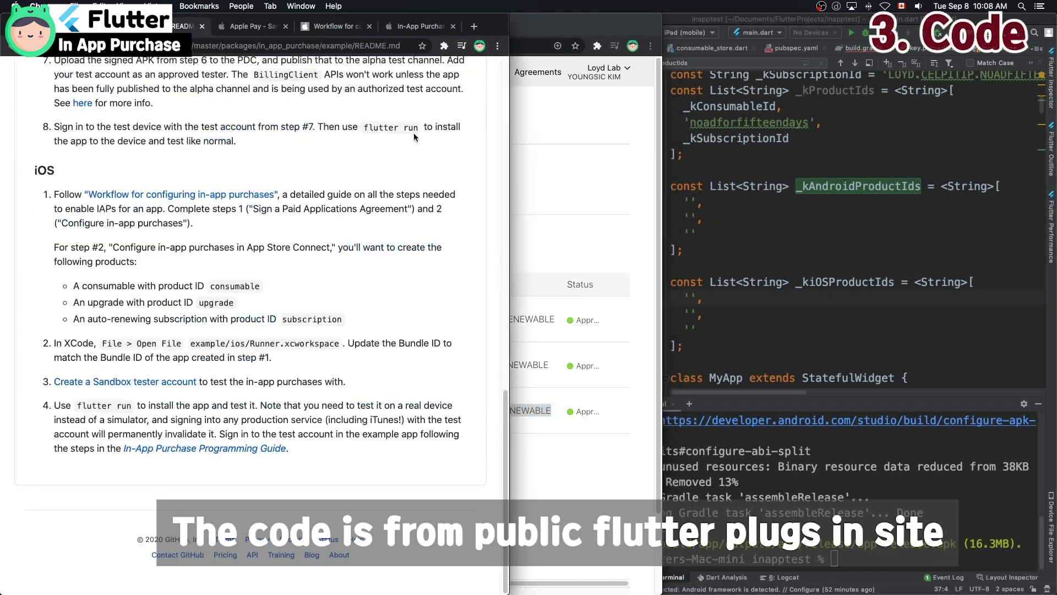
pyautogui.scroll(15, 399, 158)
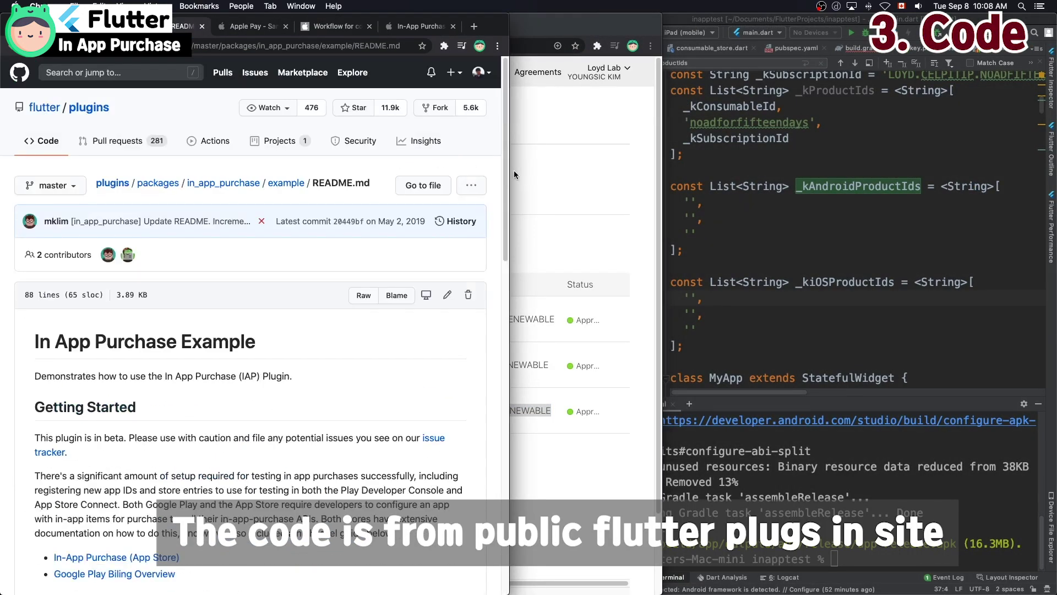
# Step: Open the in_app_purchase plugin's GitHub repository from its pub.dev page
pyautogui.moveTo(512, 169); pyautogui.dragTo(677, 191)
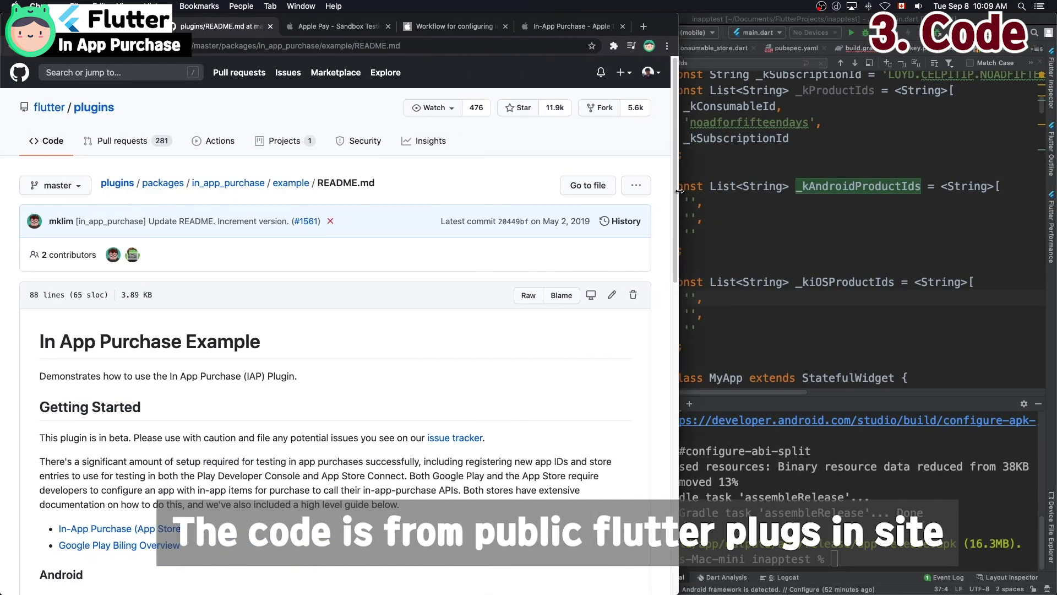
pyautogui.press('super+bracketleft')
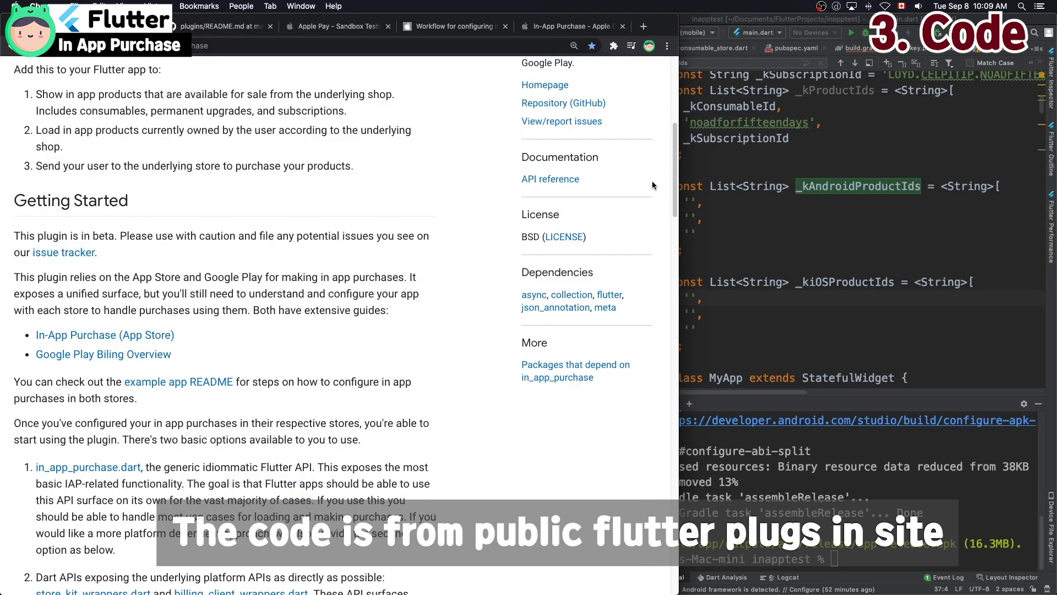
pyautogui.scroll(3, 652, 181)
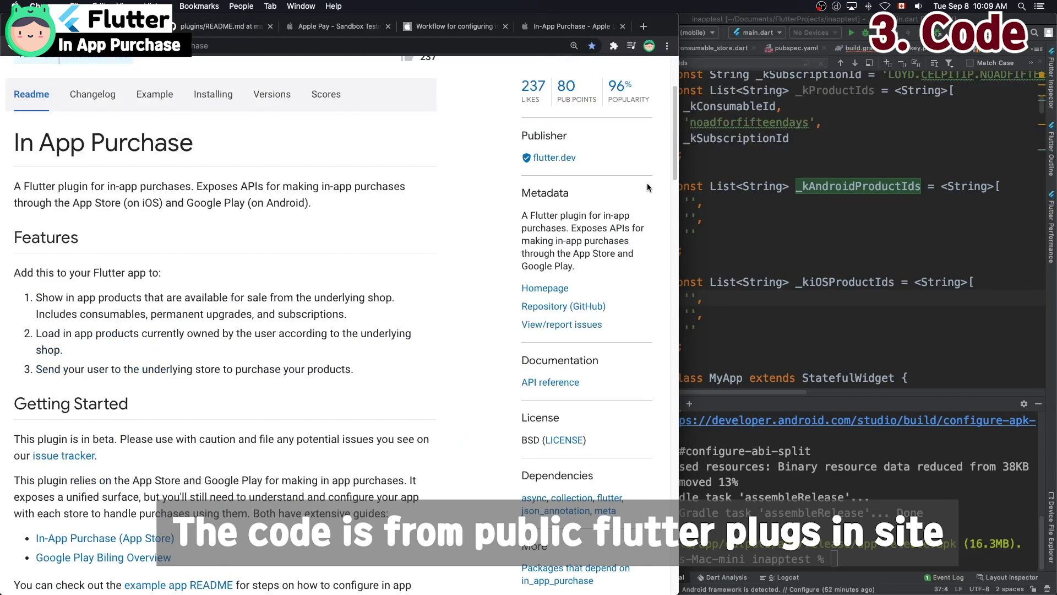
pyautogui.click(566, 308)
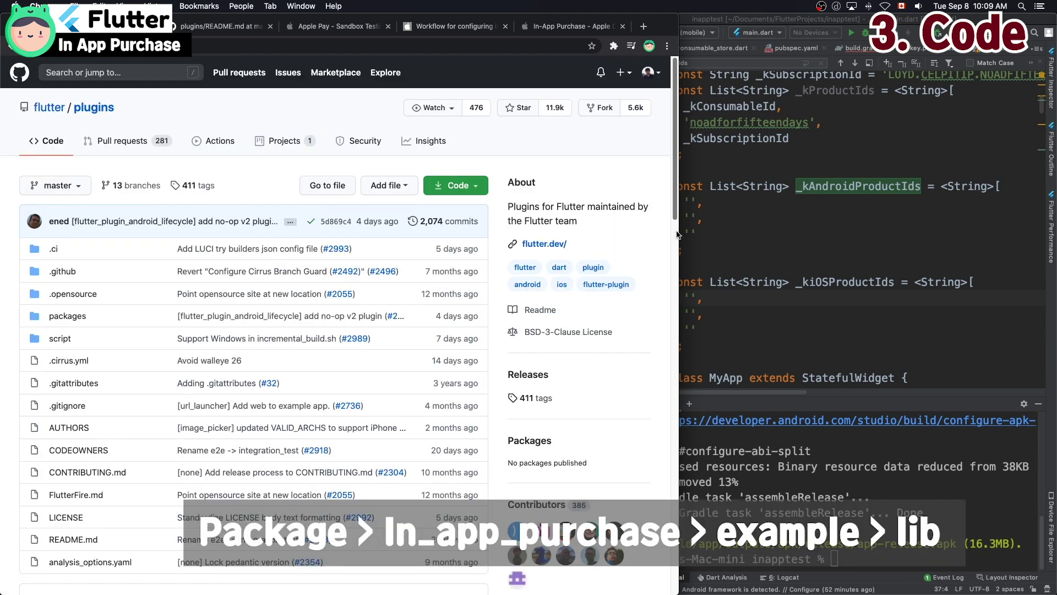
# Step: Navigate to packages/in_app_purchase/example/lib/main.dart in the flutter/plugins repo
pyautogui.moveTo(676, 233); pyautogui.dragTo(878, 234)
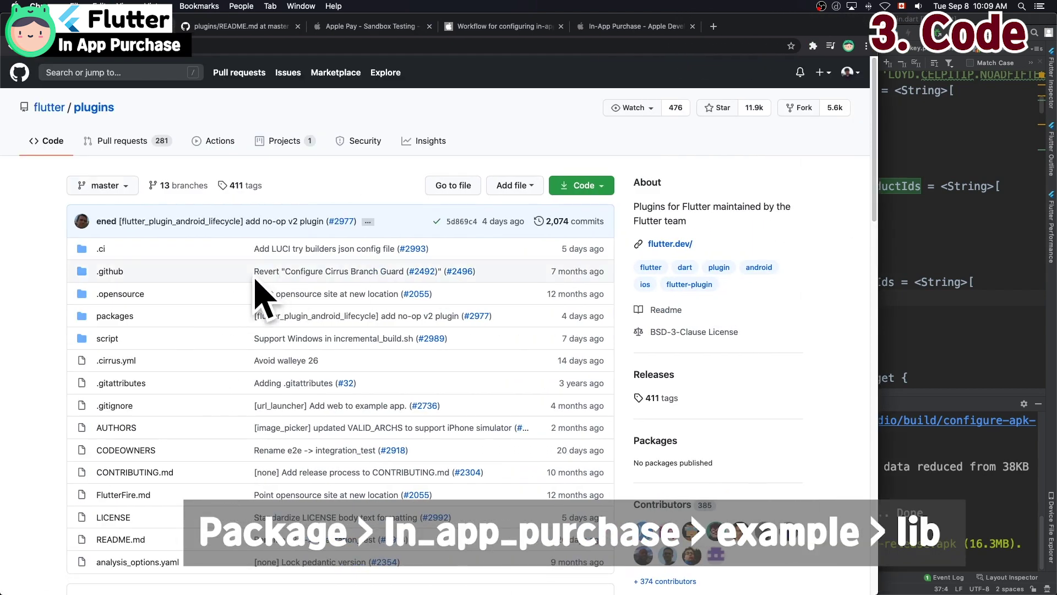
pyautogui.click(115, 316)
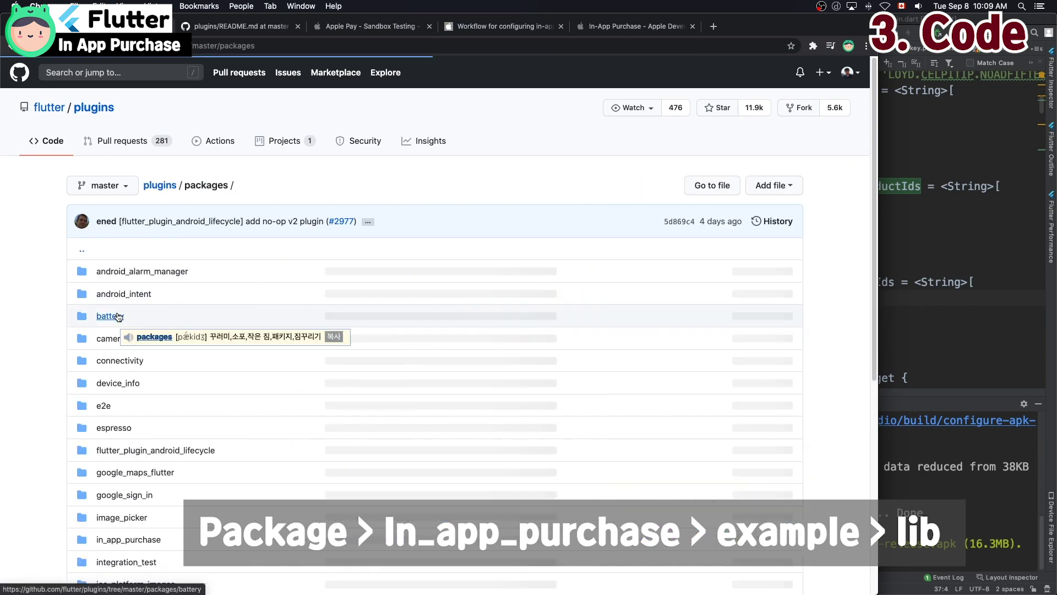
pyautogui.scroll(-2, 158, 463)
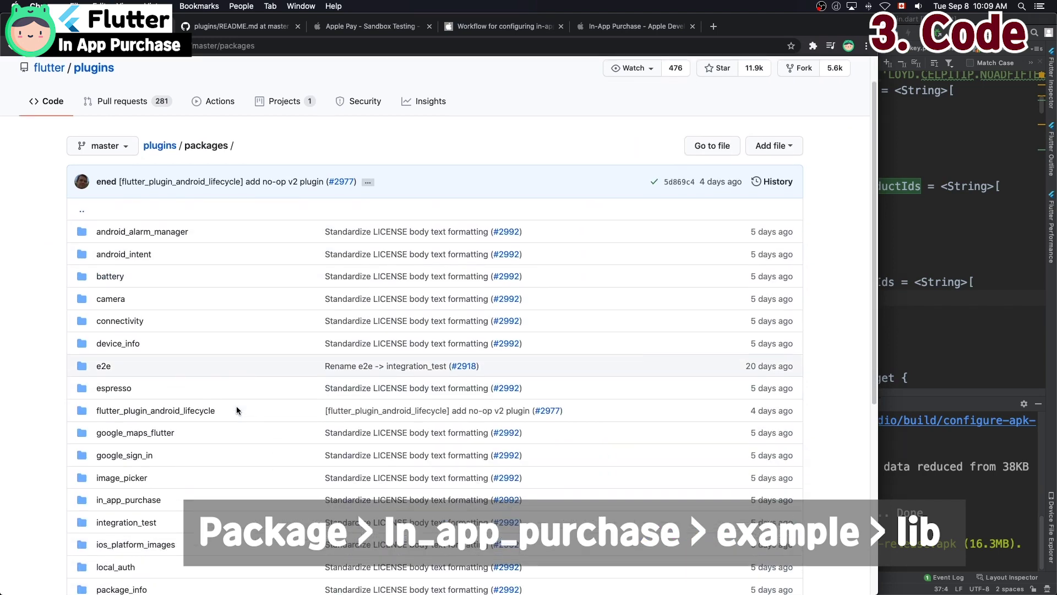
pyautogui.click(154, 485)
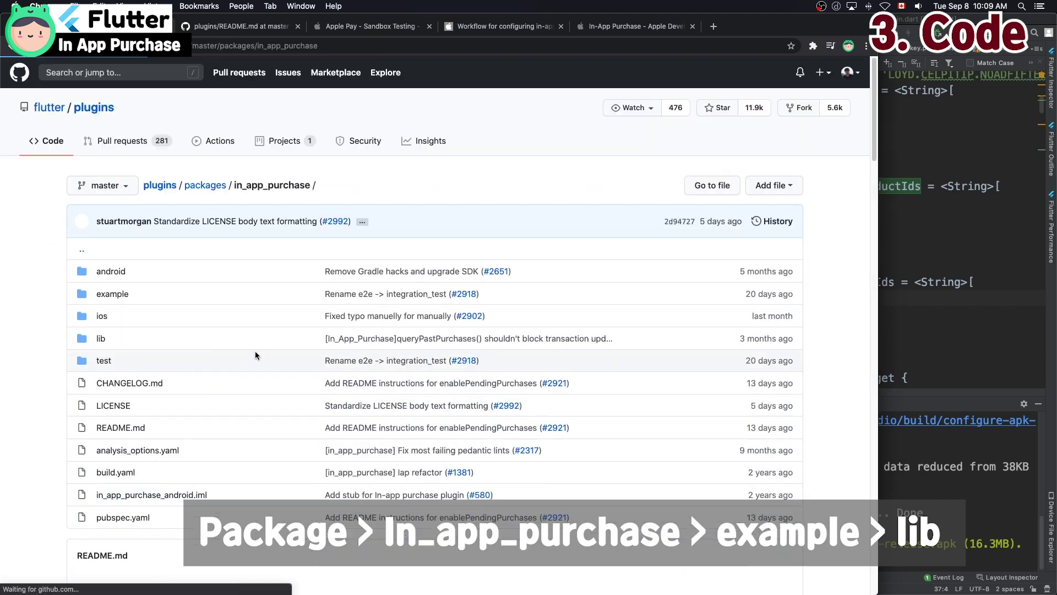
pyautogui.click(111, 294)
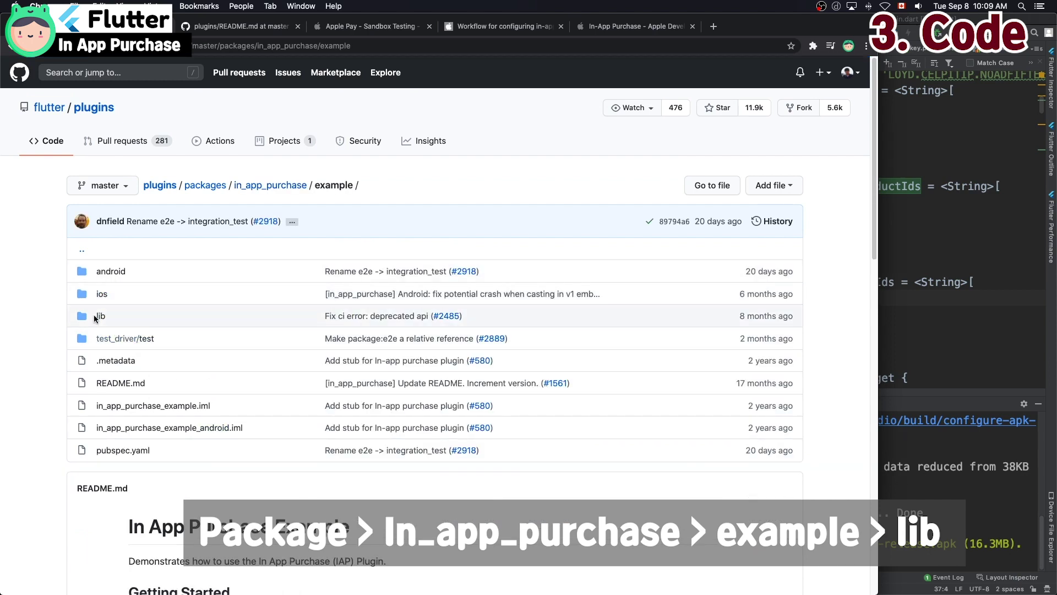
pyautogui.click(100, 318)
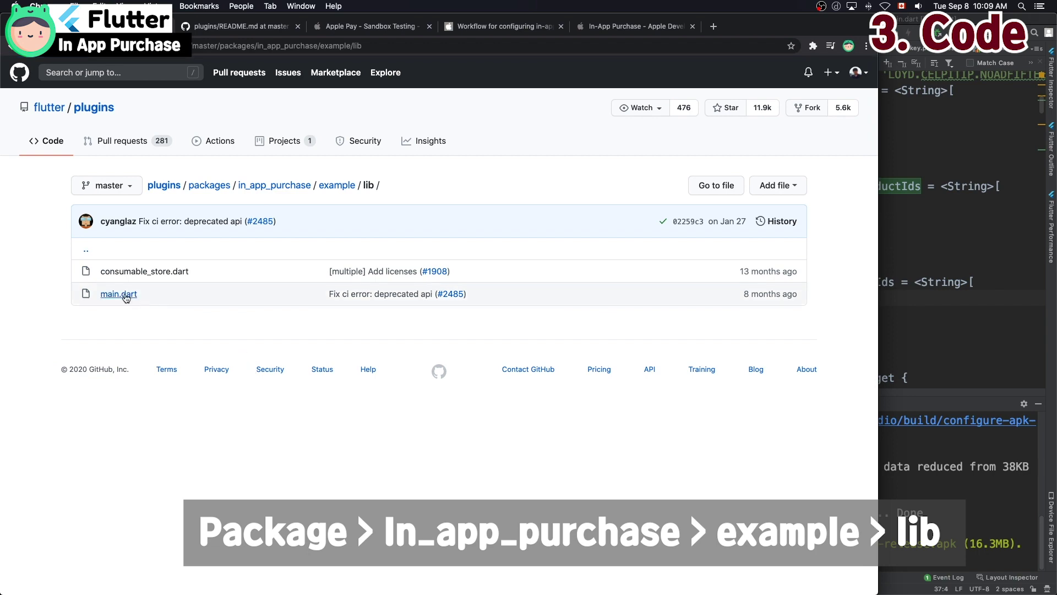
pyautogui.click(126, 295)
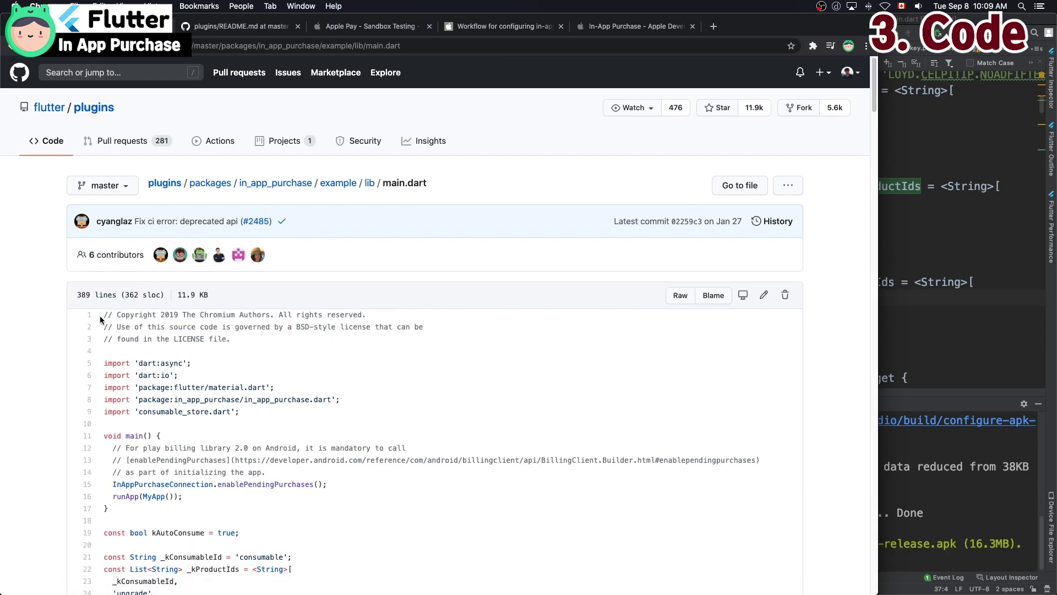
# Step: Copy the entire example main.dart source and switch to a maximized Android Studio
pyautogui.moveTo(110, 319); pyautogui.dragTo(271, 410)
pyautogui.scroll(-10, 271, 411)
pyautogui.scroll(-10, 270, 412)
pyautogui.scroll(-10, 271, 417)
pyautogui.scroll(-10, 273, 417)
pyautogui.scroll(-3, 256, 416)
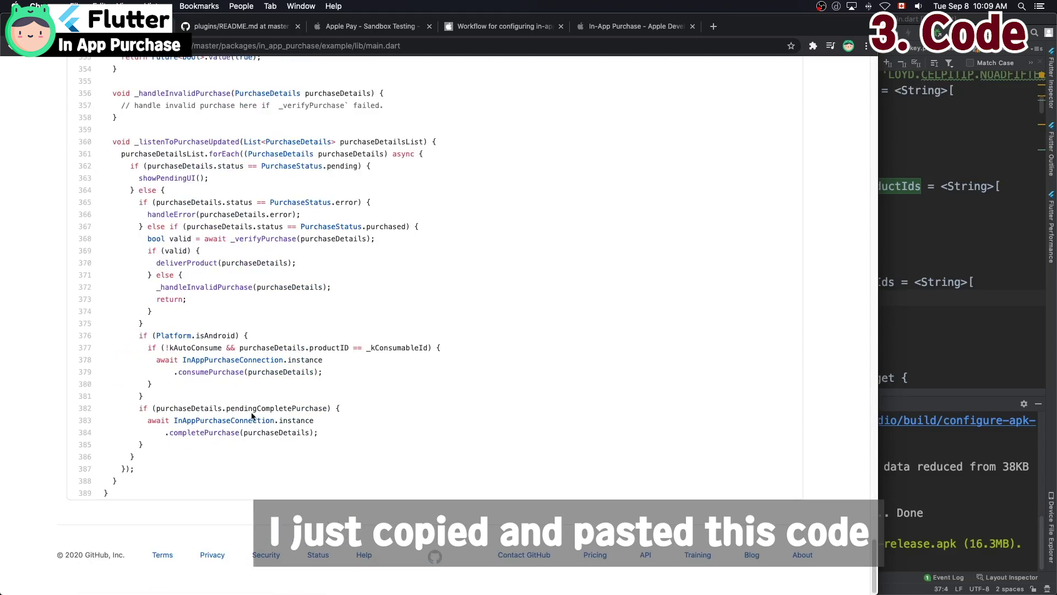
pyautogui.keyDown('shift'); pyautogui.click(140, 493); pyautogui.keyUp('shift')
pyautogui.rightClick(190, 419)
pyautogui.click(213, 440)
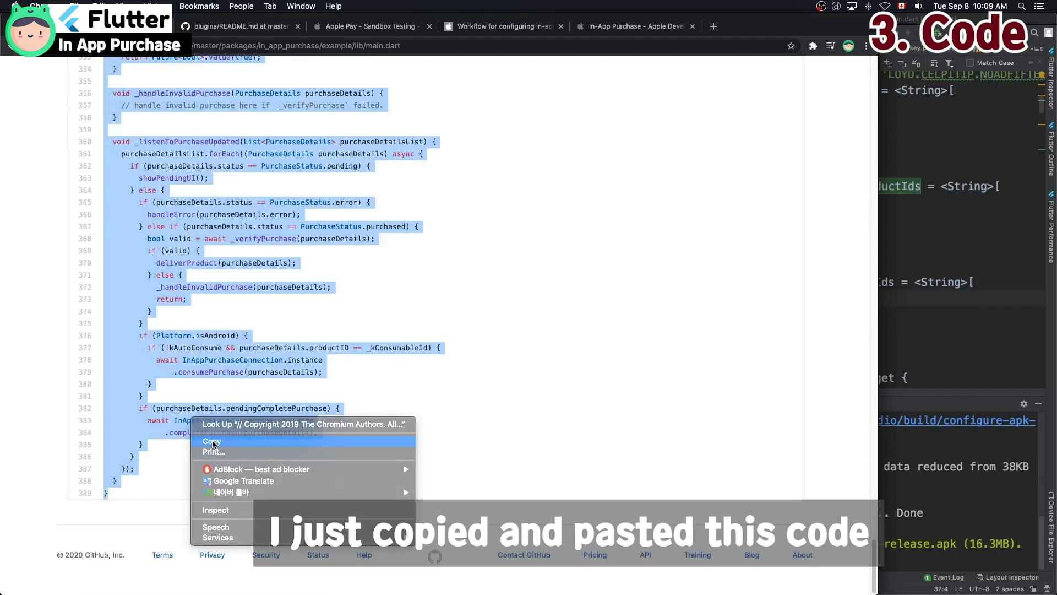
pyautogui.click(838, 288)
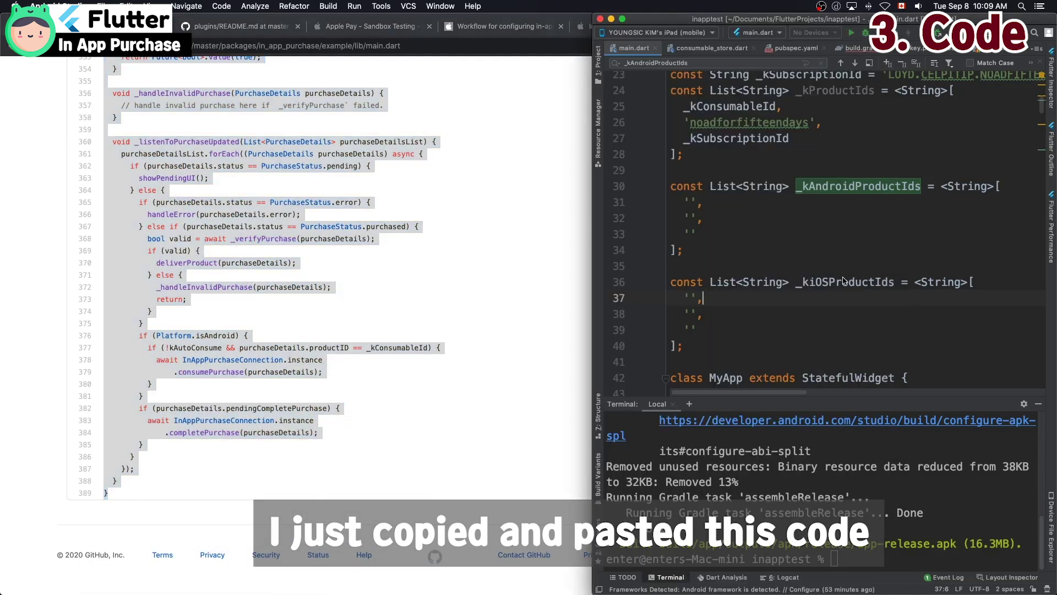
pyautogui.doubleClick(669, 23)
# Step: Replace the project's main.dart with the pasted example code, then open consumable_store.dart
pyautogui.click(5, 61)
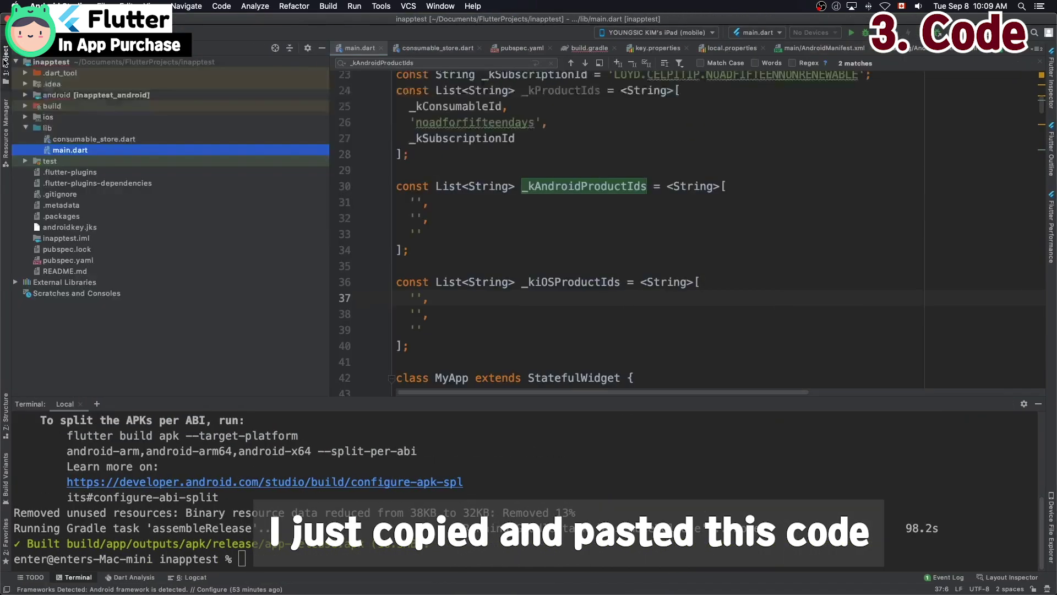
pyautogui.click(429, 201)
pyautogui.press('super+a')
pyautogui.rightClick(507, 208)
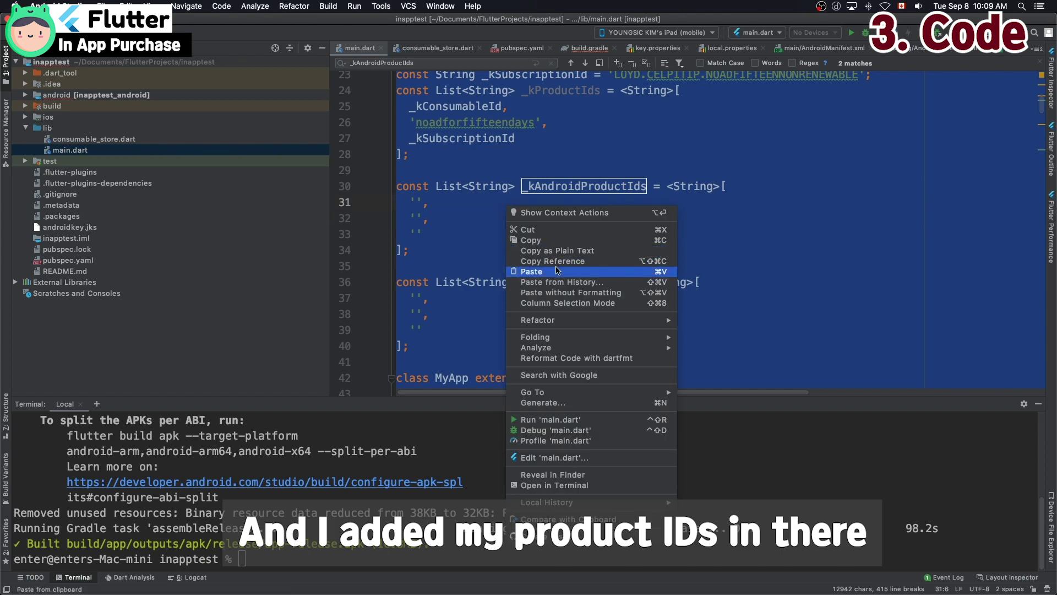
pyautogui.click(512, 271)
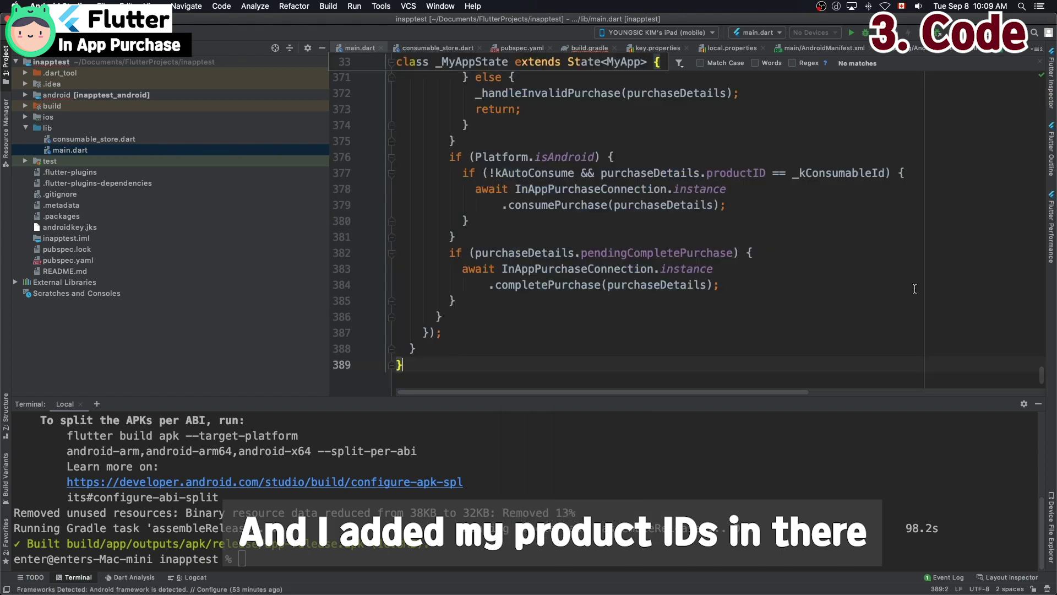
pyautogui.moveTo(1043, 377); pyautogui.dragTo(979, 70)
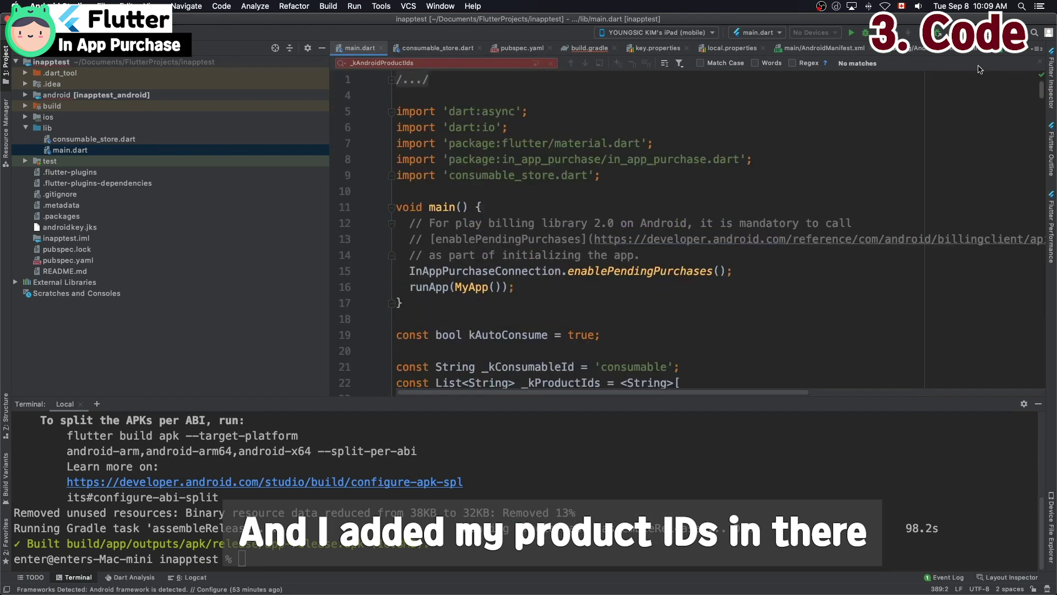
pyautogui.scroll(-5, 985, 86)
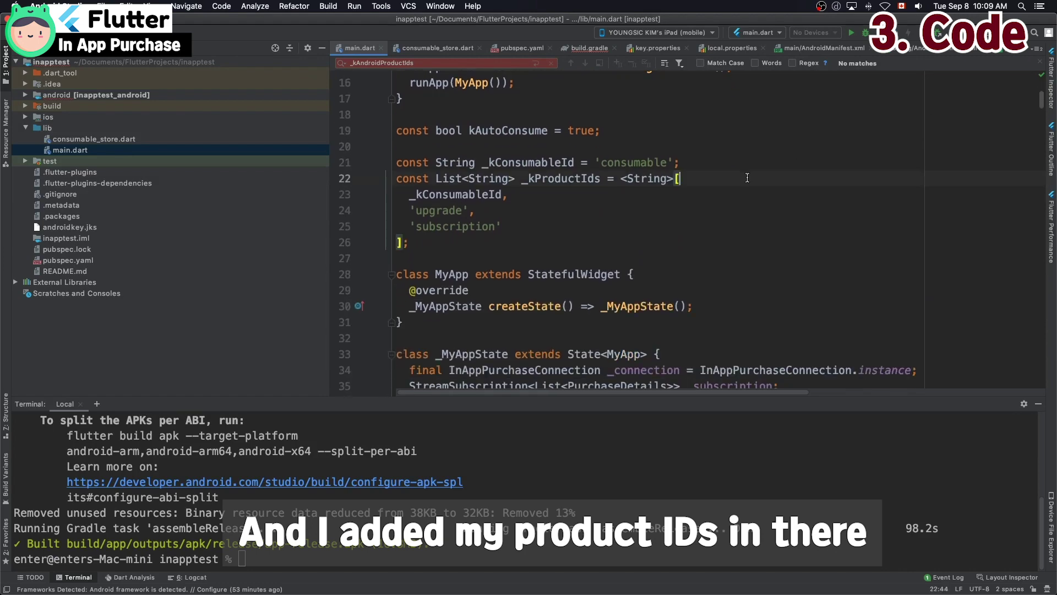
pyautogui.scroll(-1, 583, 178)
pyautogui.scroll(-4, 588, 194)
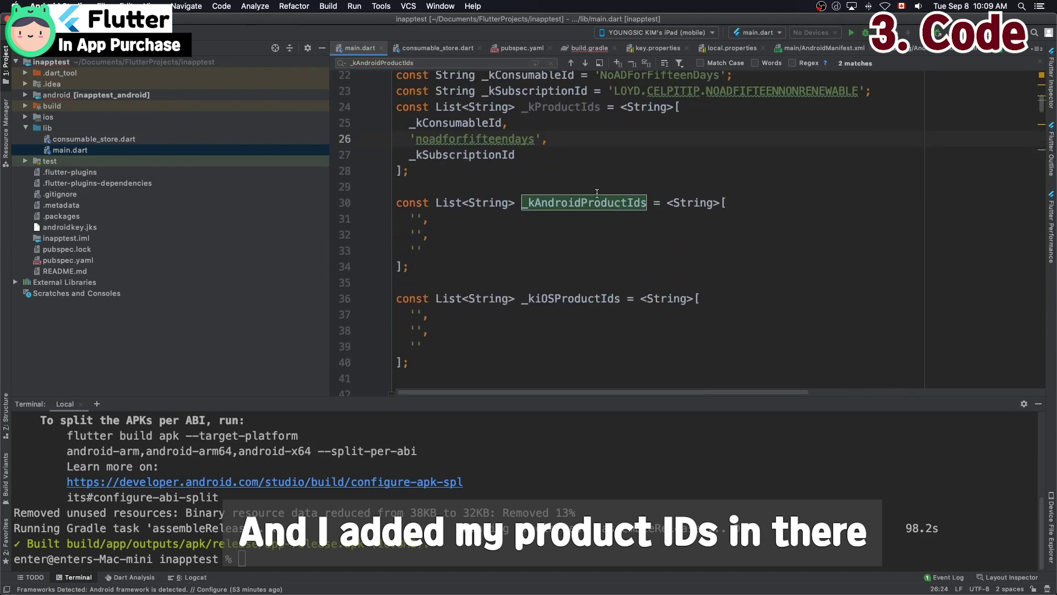
pyautogui.click(536, 174)
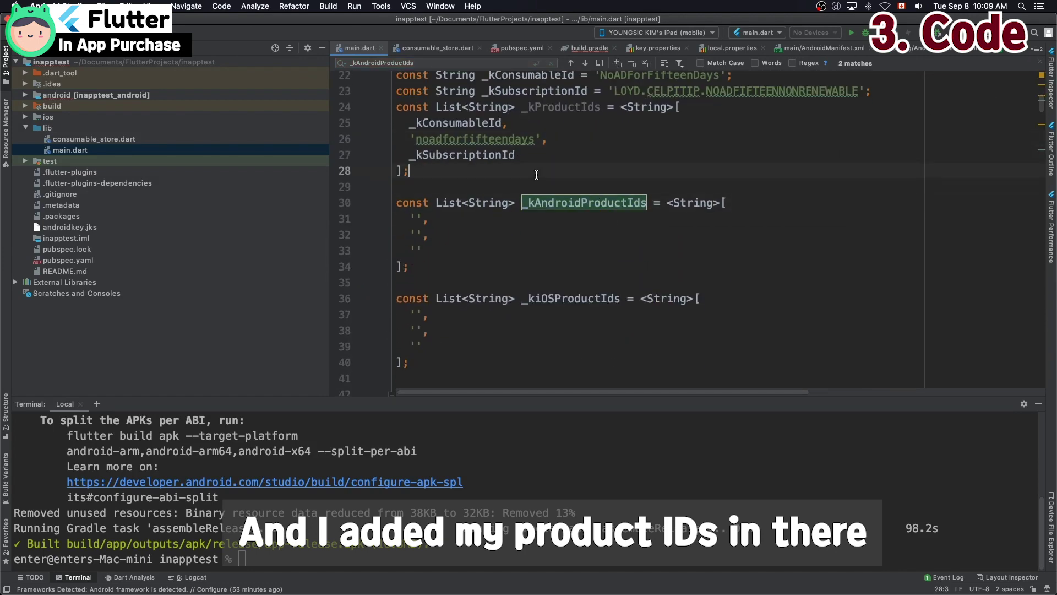
pyautogui.doubleClick(180, 143)
pyautogui.scroll(3, 559, 192)
pyautogui.scroll(3, 558, 193)
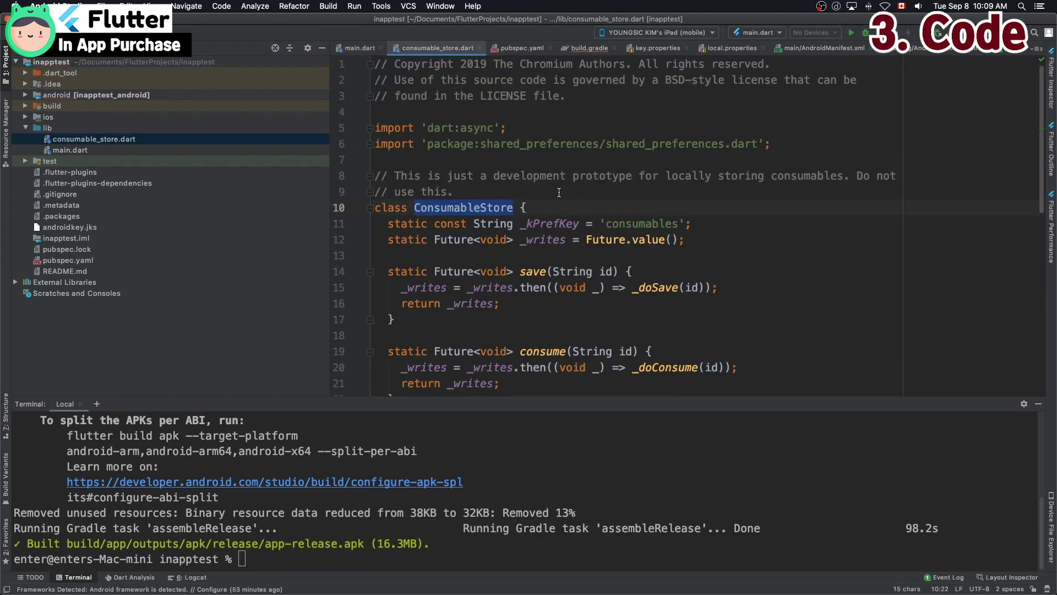
# Step: Copy the example consumable_store.dart code from the GitHub lib folder
pyautogui.click(559, 192)
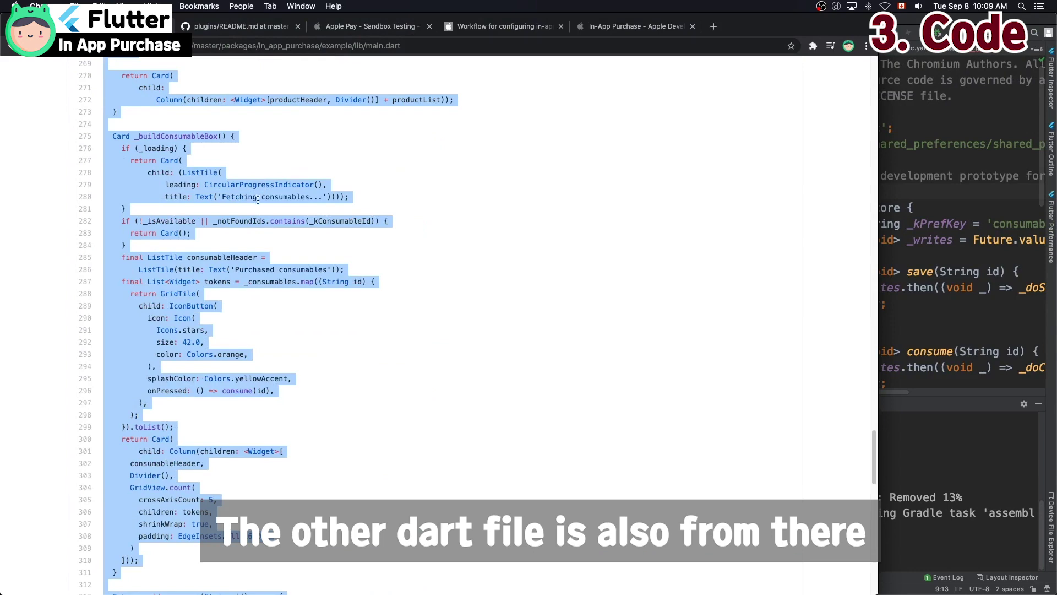
pyautogui.click(259, 198)
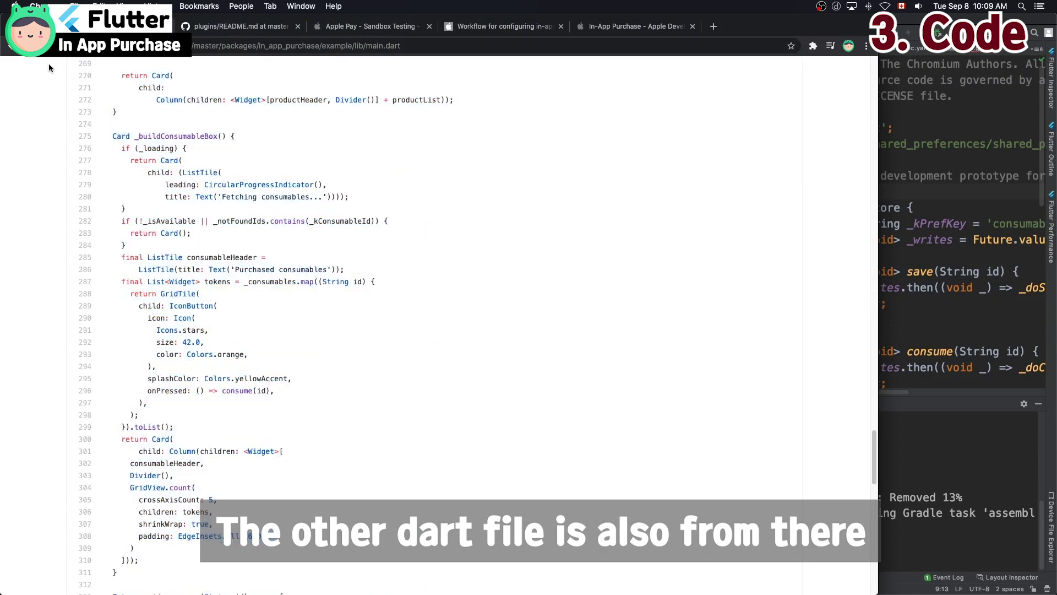
pyautogui.click(14, 48)
pyautogui.click(127, 273)
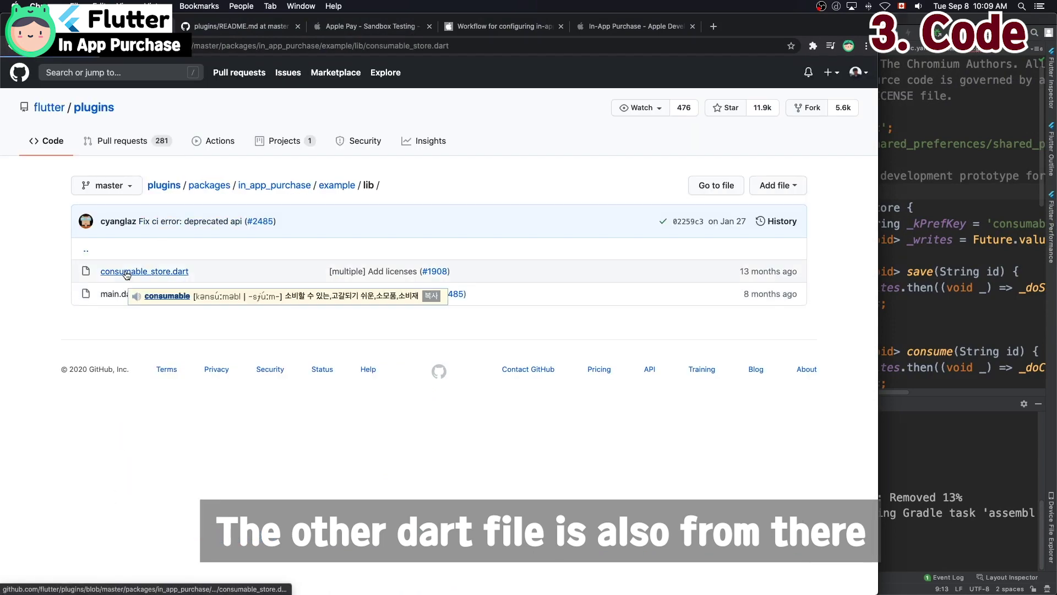
pyautogui.scroll(-5, 123, 269)
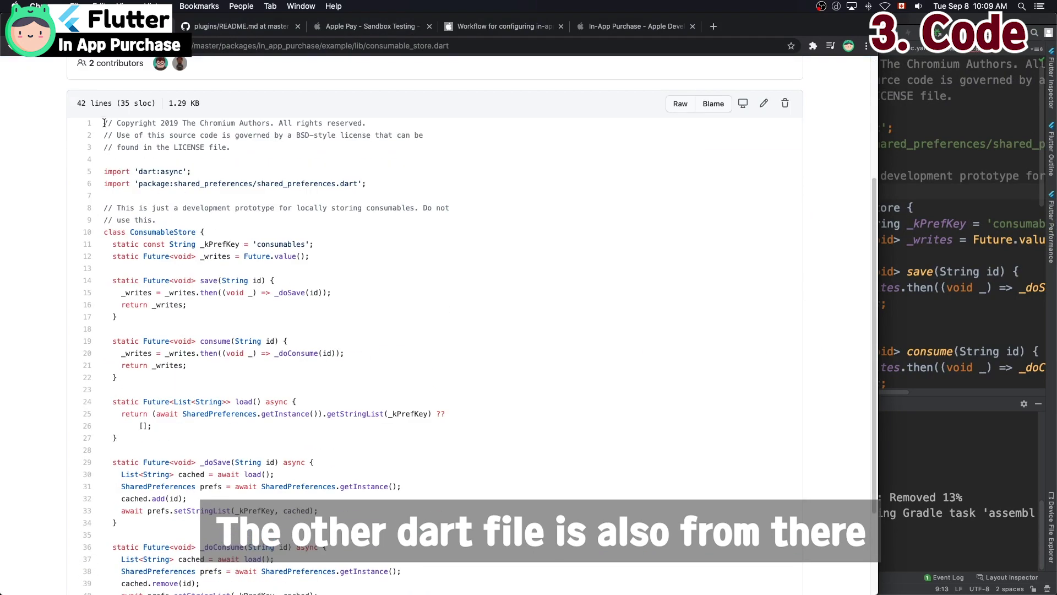
pyautogui.moveTo(103, 123); pyautogui.dragTo(118, 496)
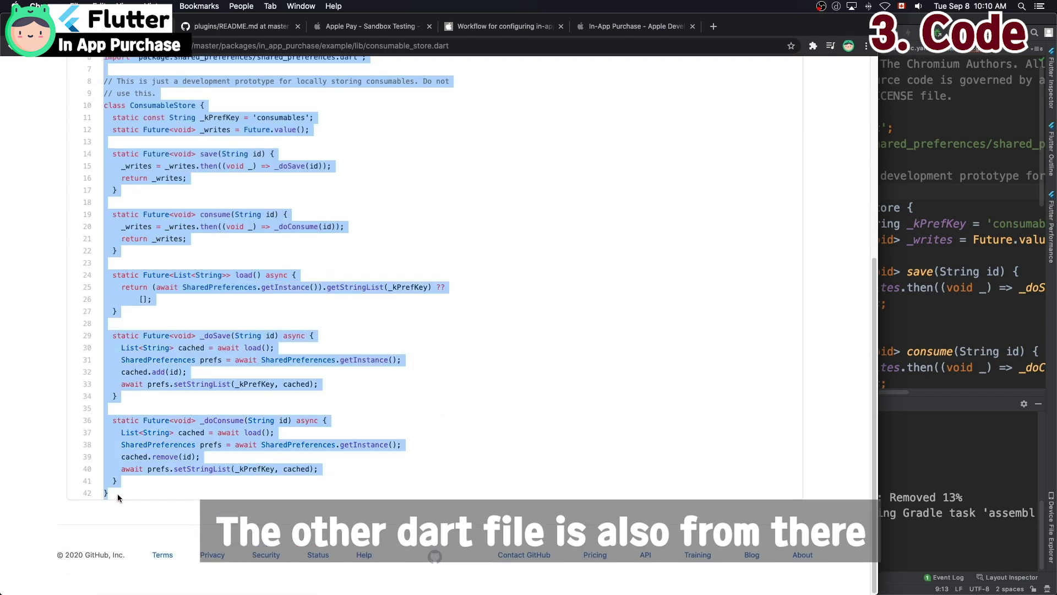
pyautogui.scroll(5, 309, 319)
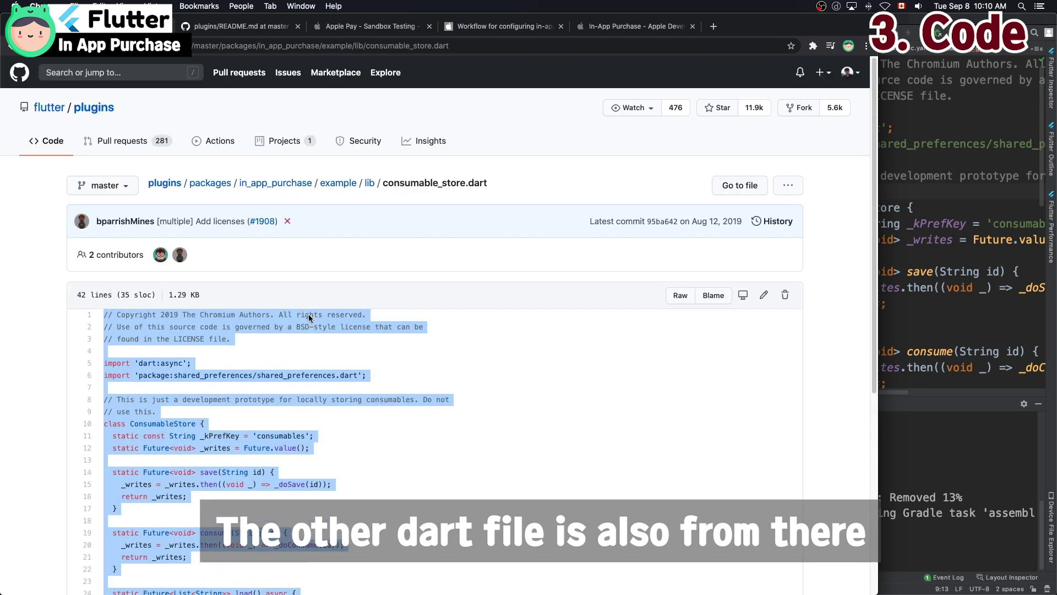
pyautogui.rightClick(242, 326)
pyautogui.click(262, 352)
# Step: Paste it over the project's consumable_store.dart and open pubspec.yaml
pyautogui.press('super+Tab')
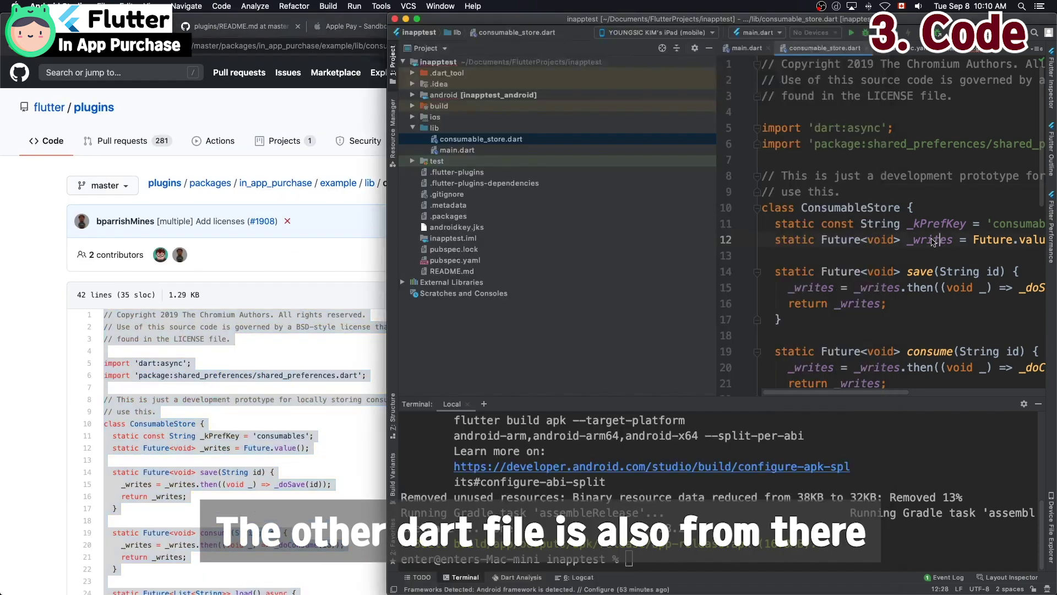
pyautogui.press('super+v')
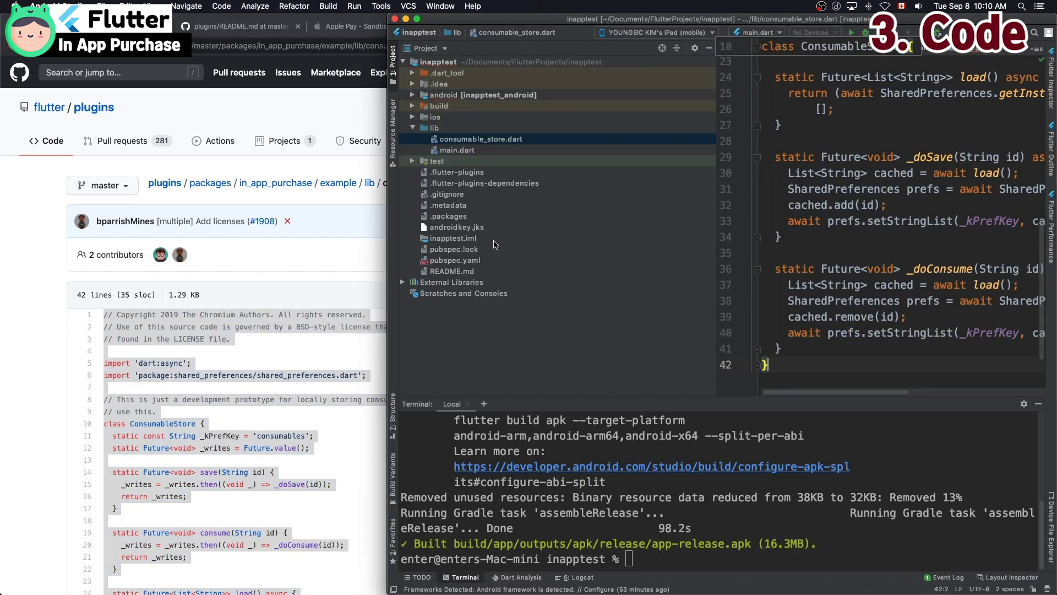
pyautogui.doubleClick(487, 259)
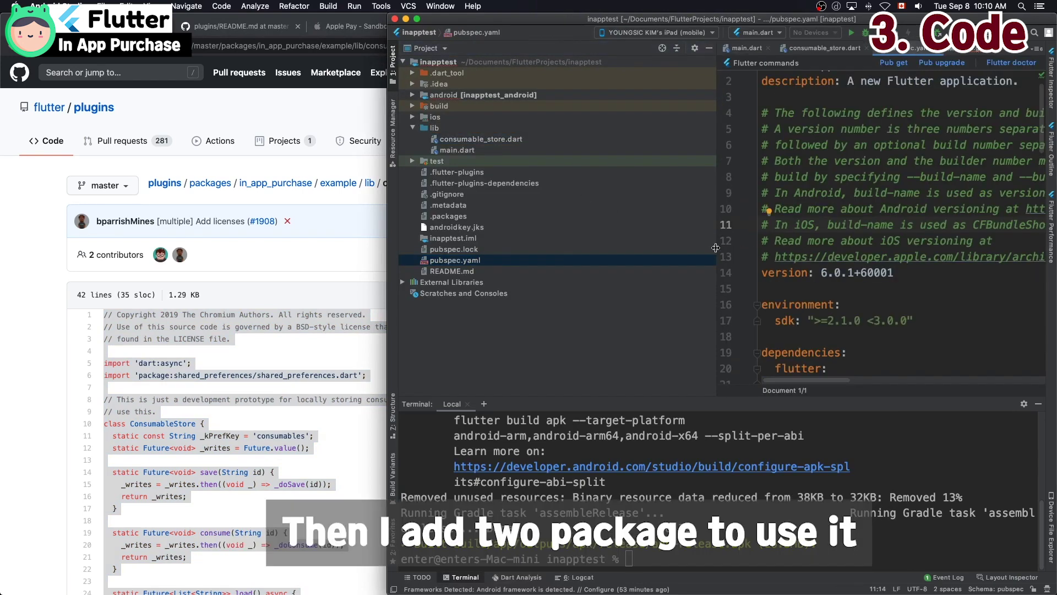
# Step: Confirm pubspec.yaml has in_app_purchase ^0.3.4+5 and shared_preferences ^0.5.2, then reopen main.dart
pyautogui.moveTo(716, 247); pyautogui.dragTo(540, 247)
pyautogui.scroll(-1, 731, 266)
pyautogui.scroll(-3, 731, 267)
pyautogui.scroll(-2, 731, 266)
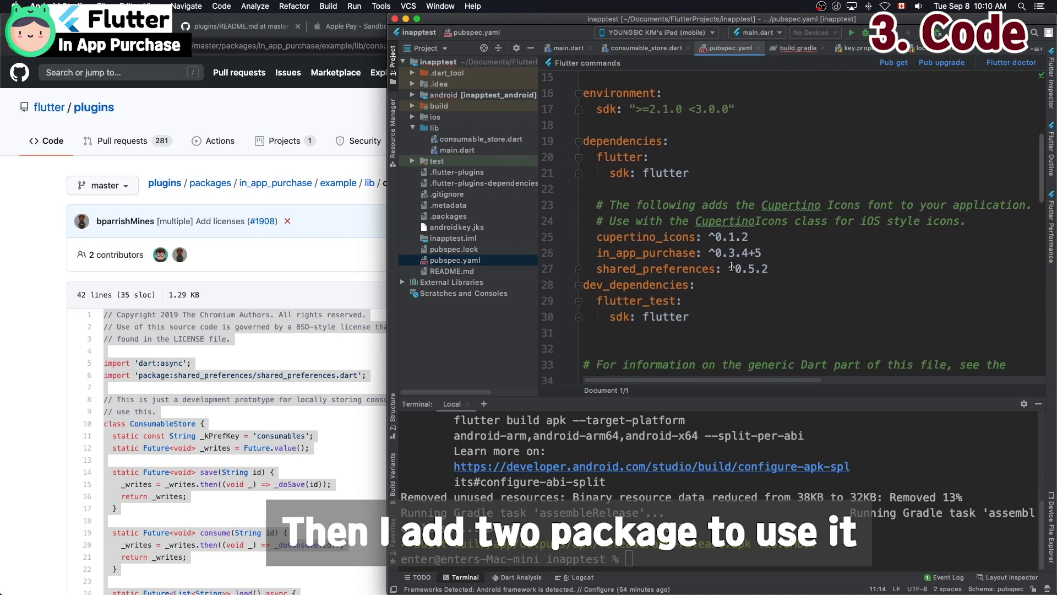
pyautogui.moveTo(791, 269); pyautogui.dragTo(590, 250)
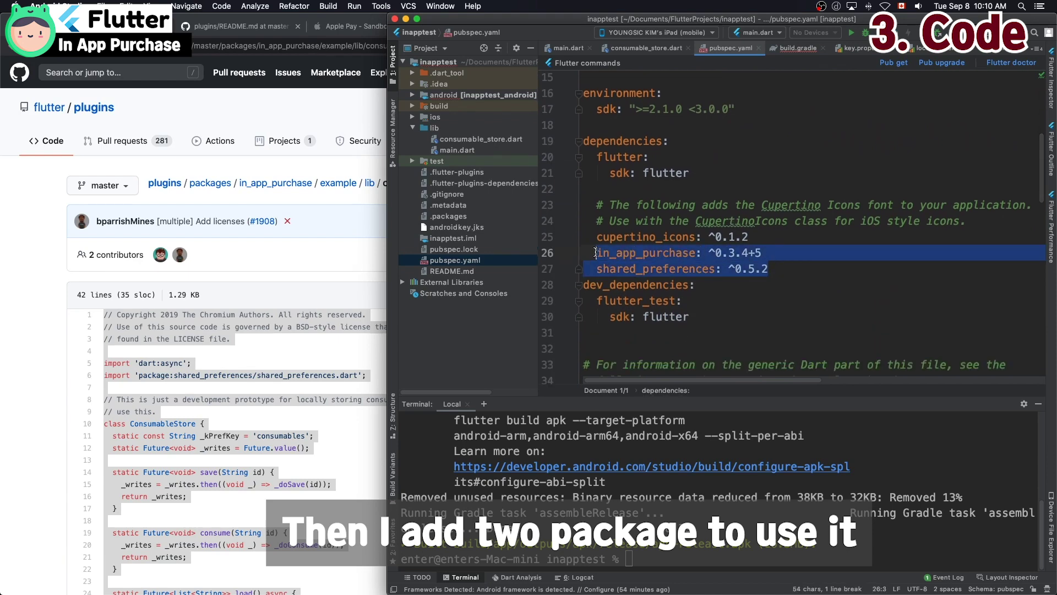
pyautogui.click(676, 238)
pyautogui.doubleClick(498, 150)
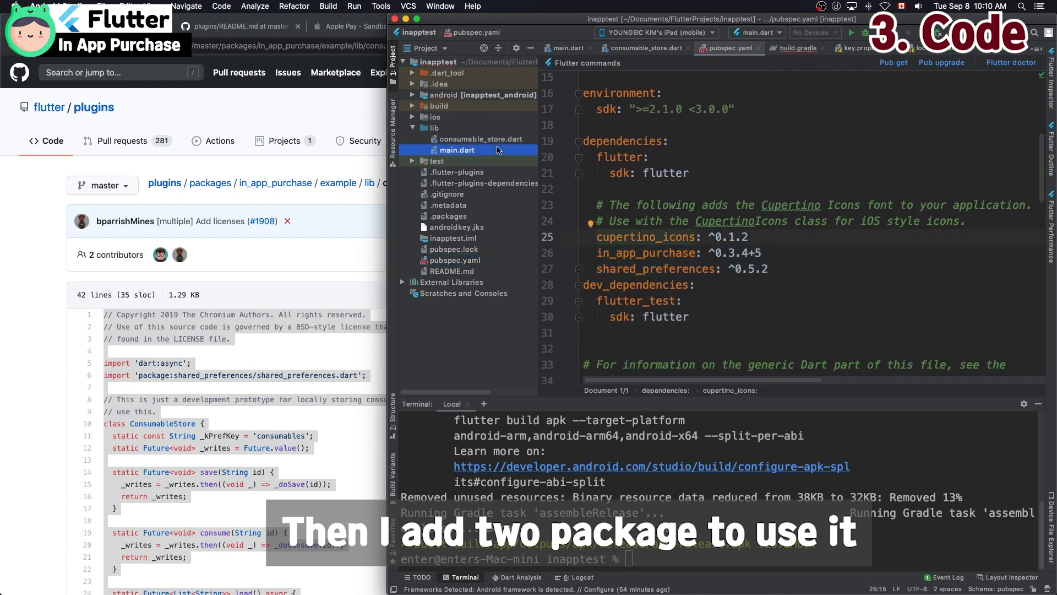
pyautogui.click(734, 299)
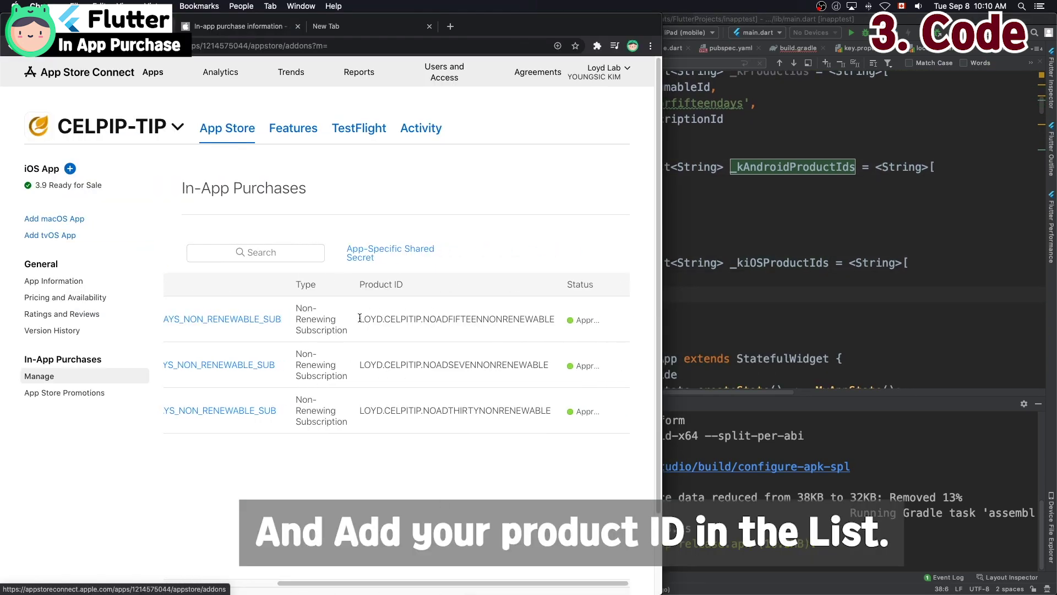
# Step: Paste LOYD.CELPITIP.NOADFIFTEENNONRENEWABLE and the seven-day product ID into _kiOSProductIds
pyautogui.moveTo(359, 317); pyautogui.dragTo(553, 317)
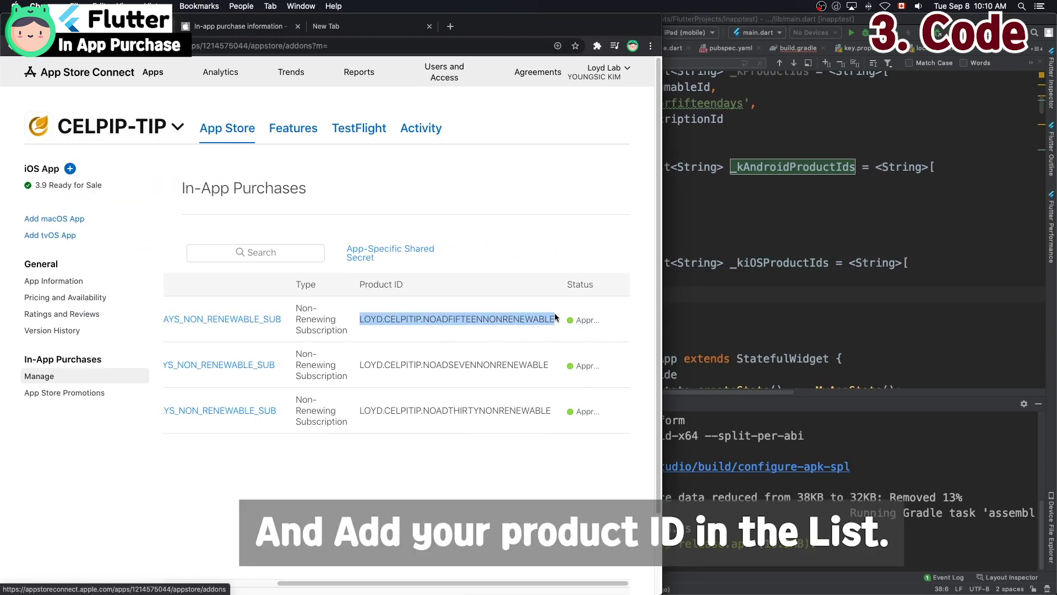
pyautogui.moveTo(661, 295)
pyautogui.mouseDown()
pyautogui.moveTo(533, 294)
pyautogui.moveTo(569, 294)
pyautogui.mouseUp()
pyautogui.click(624, 278)
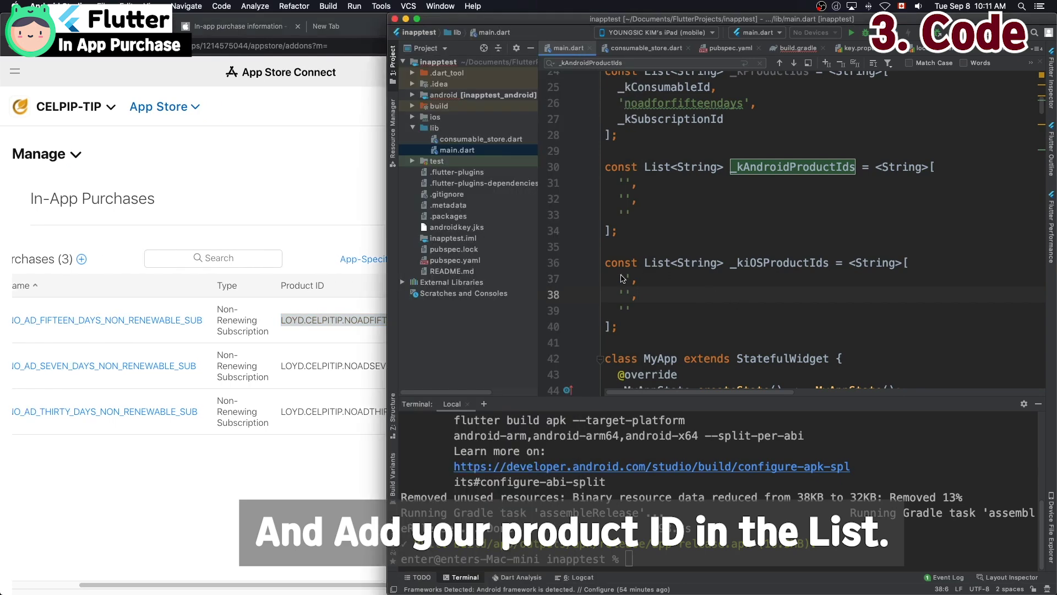
pyautogui.press('super+v')
pyautogui.moveTo(281, 365); pyautogui.dragTo(469, 369)
pyautogui.click(623, 294)
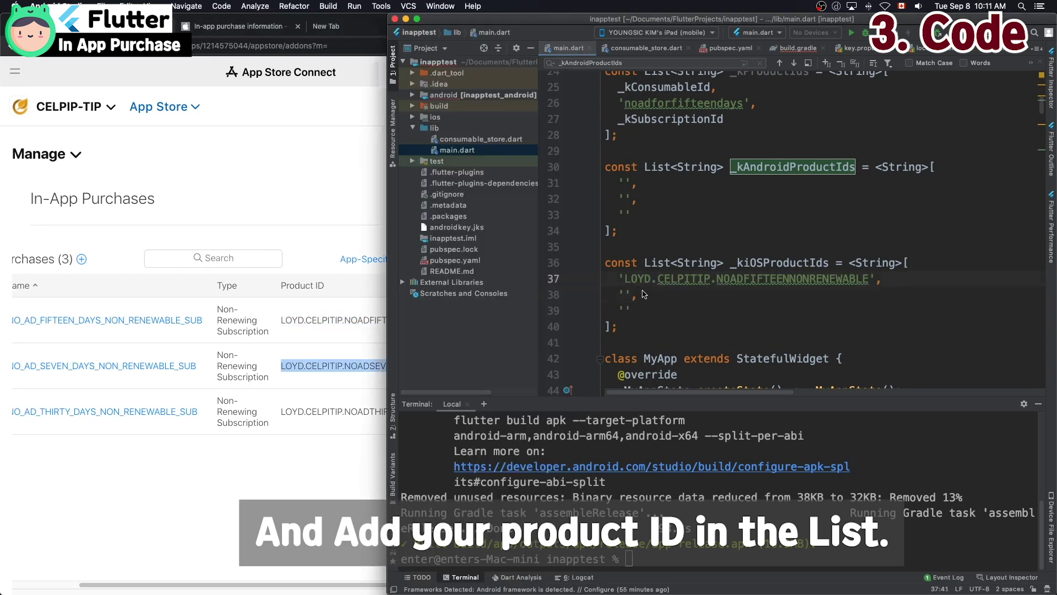
pyautogui.press('super+v')
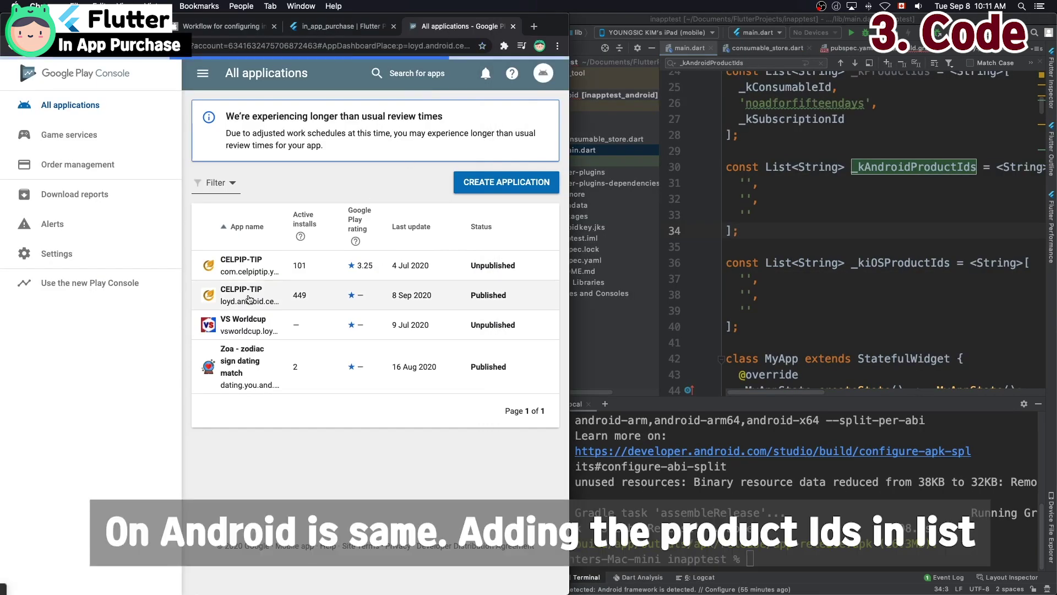
# Step: Open CELPIP-TIP's managed in-app products list in Google Play Console
pyautogui.click(249, 299)
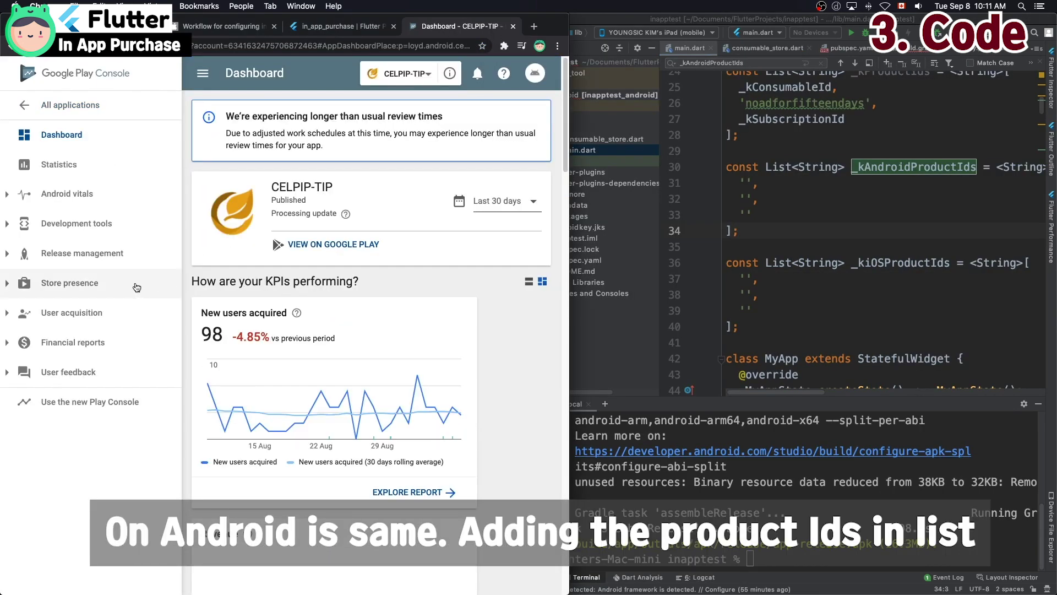
pyautogui.click(69, 283)
pyautogui.click(71, 490)
pyautogui.click(83, 520)
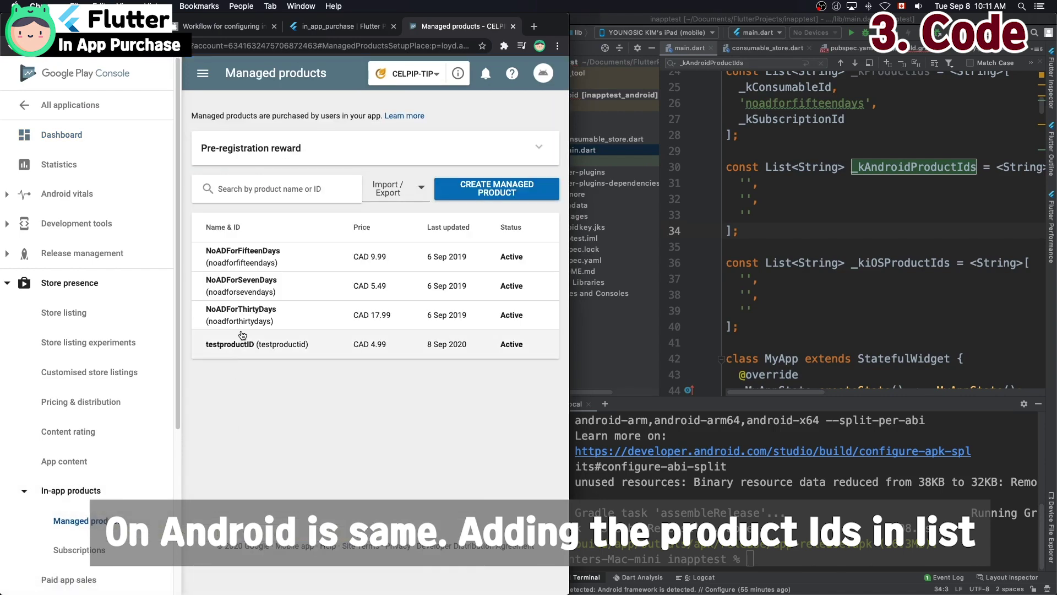
# Step: Put noadforfifteendays as the first entry of _kAndroidProductIds
pyautogui.click(253, 258)
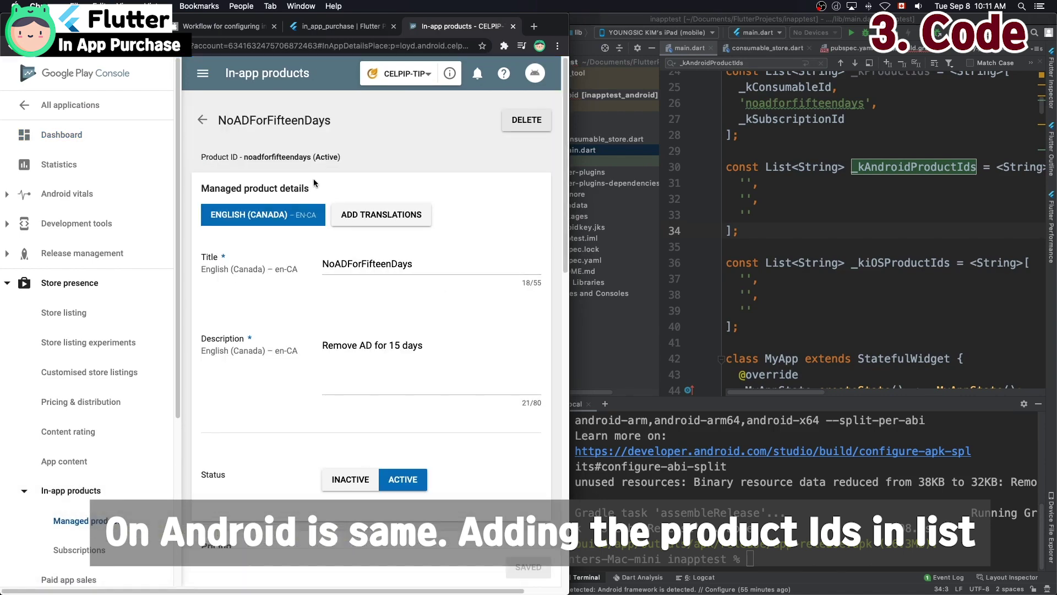
pyautogui.doubleClick(274, 157)
pyautogui.press('super+c')
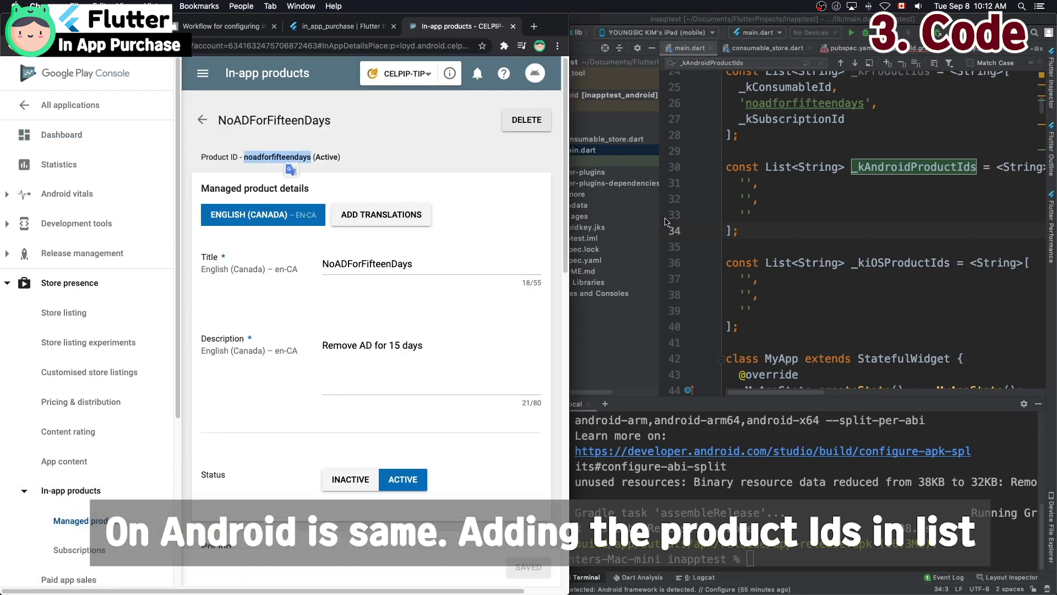
pyautogui.click(748, 183)
pyautogui.press('super+v')
# Step: Add testproductid as the second entry of _kAndroidProductIds
pyautogui.click(402, 177)
pyautogui.click(202, 120)
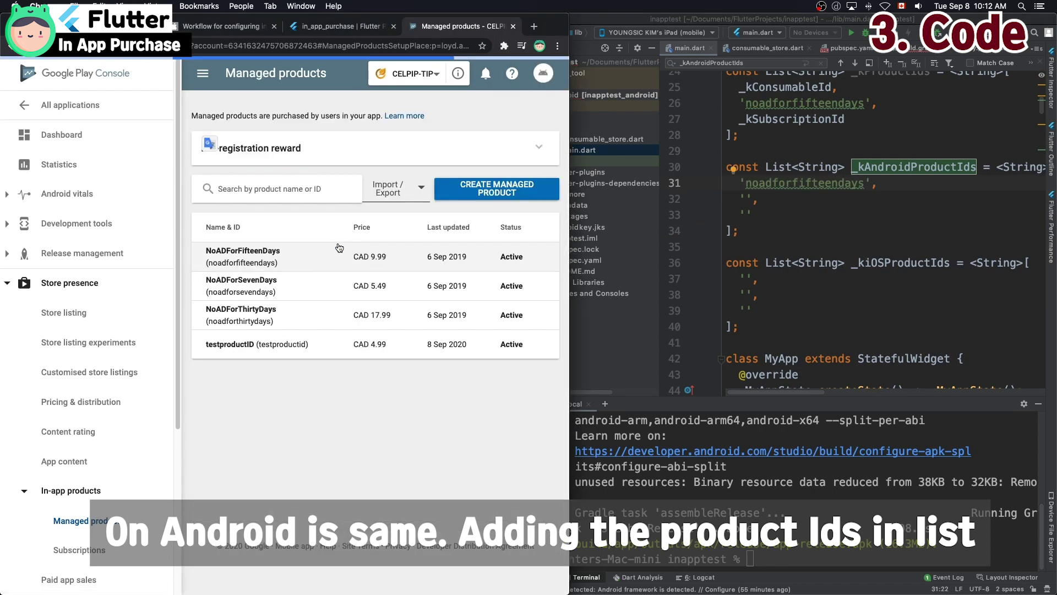
pyautogui.click(248, 344)
pyautogui.doubleClick(267, 157)
pyautogui.press('super+c')
pyautogui.click(748, 198)
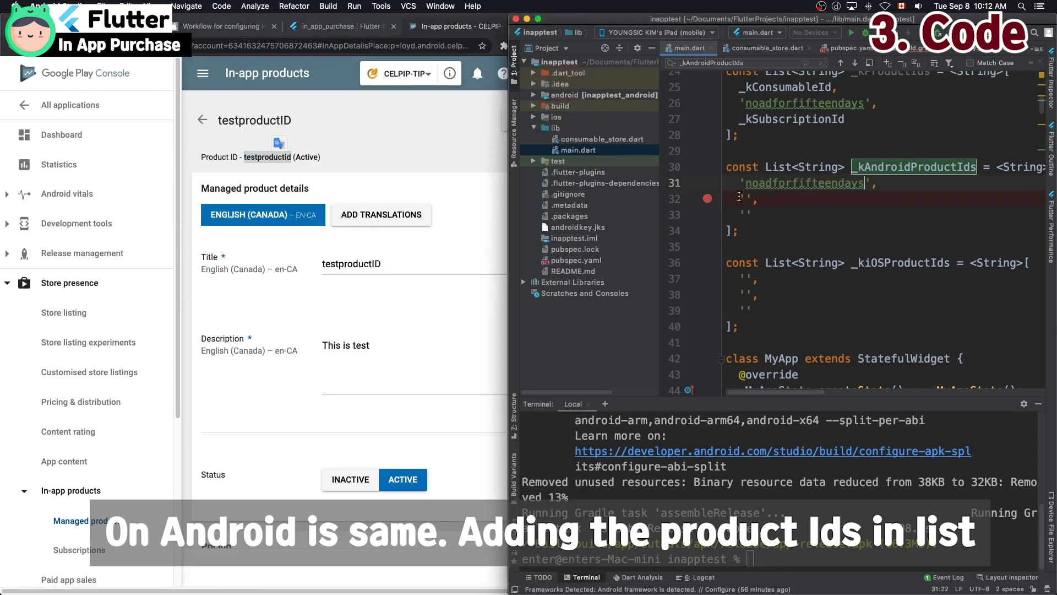
pyautogui.press('super+v')
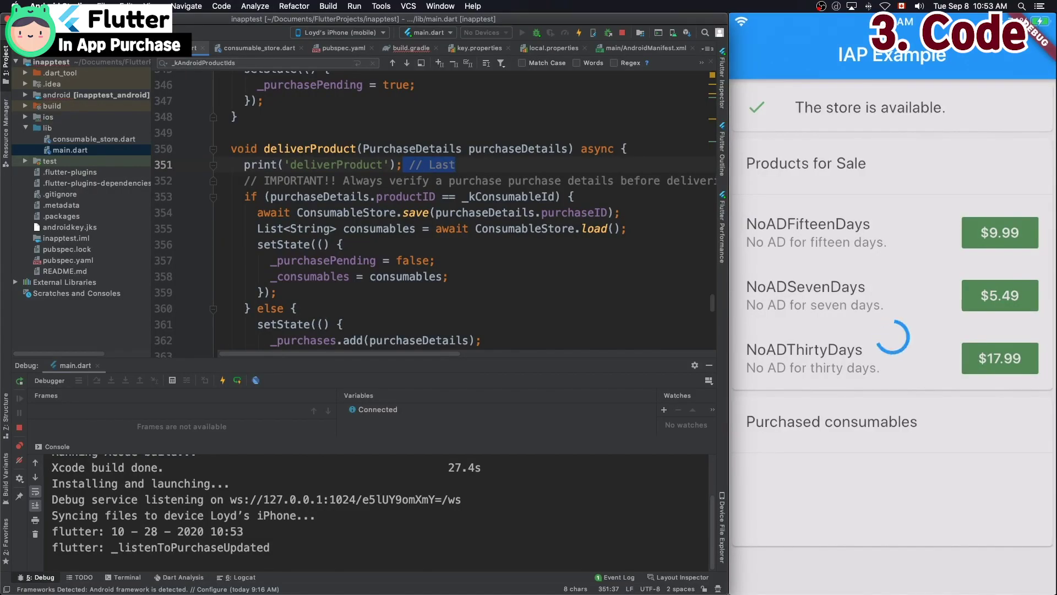
# Step: Buy NoADSevenDays on the iPhone, then highlight the deliverProduct and _listenToPurchaseUpdated log lines
pyautogui.click(467, 131)
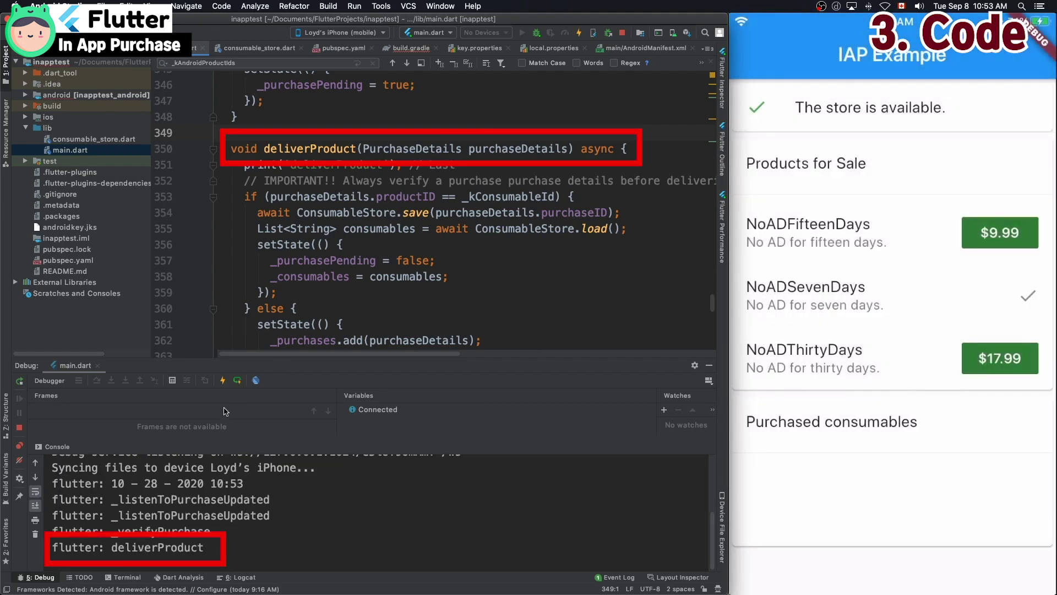
pyautogui.doubleClick(164, 547)
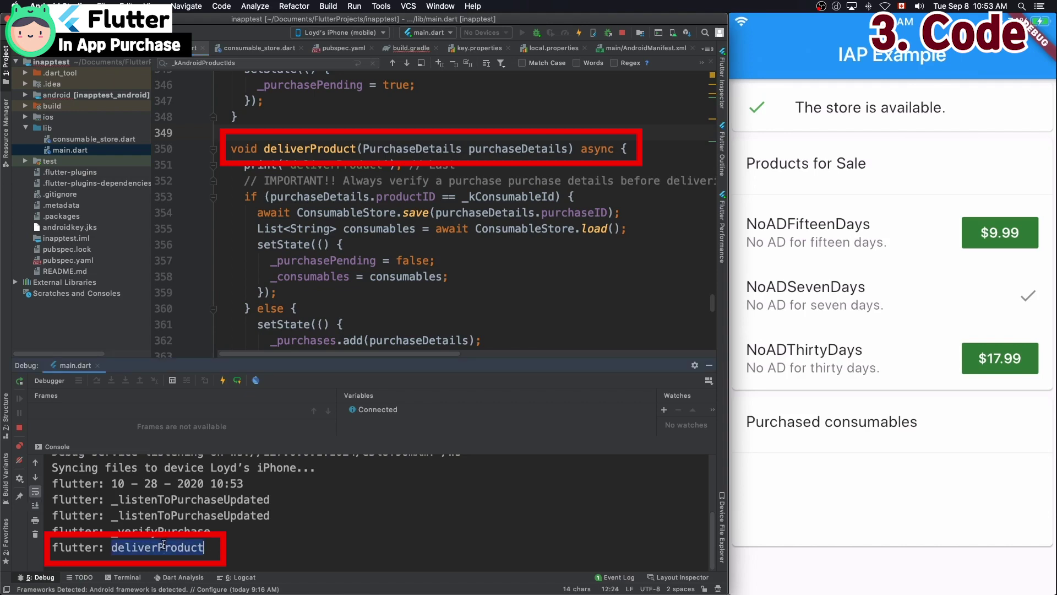
pyautogui.click(334, 148)
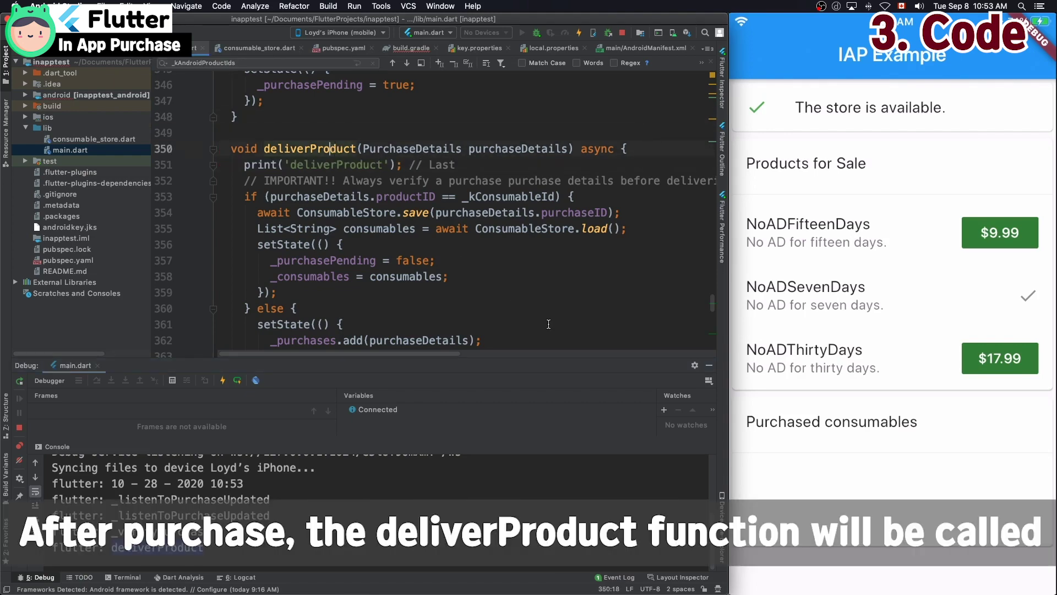
pyautogui.click(417, 229)
pyautogui.doubleClick(262, 500)
# Step: Find the _listenToPurchaseUpdated definition in main.dart with Cmd+F
pyautogui.click(416, 300)
pyautogui.press('super+f')
pyautogui.press('super+v')
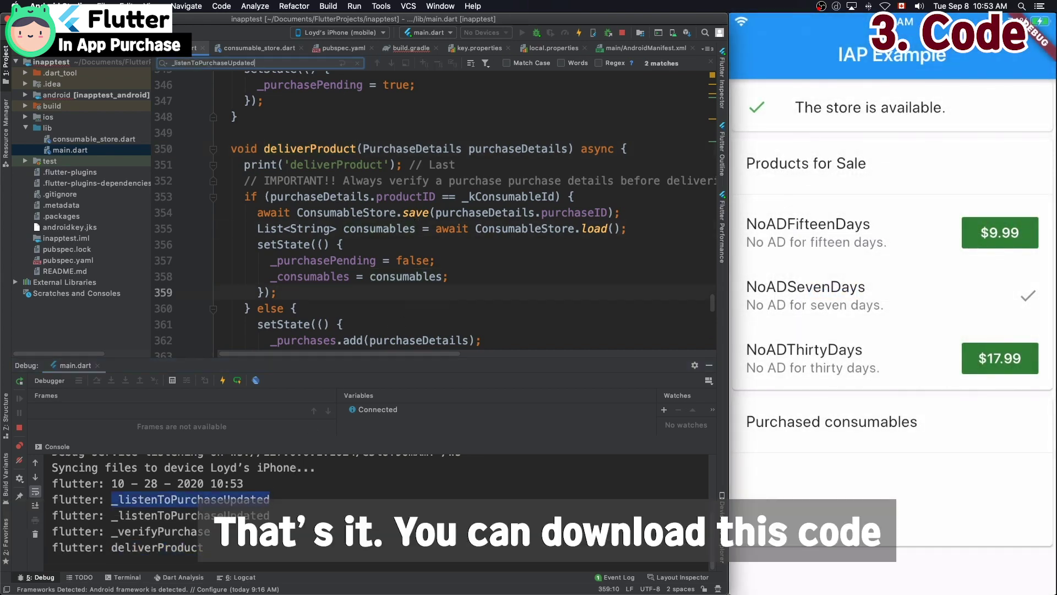
pyautogui.press('Escape')
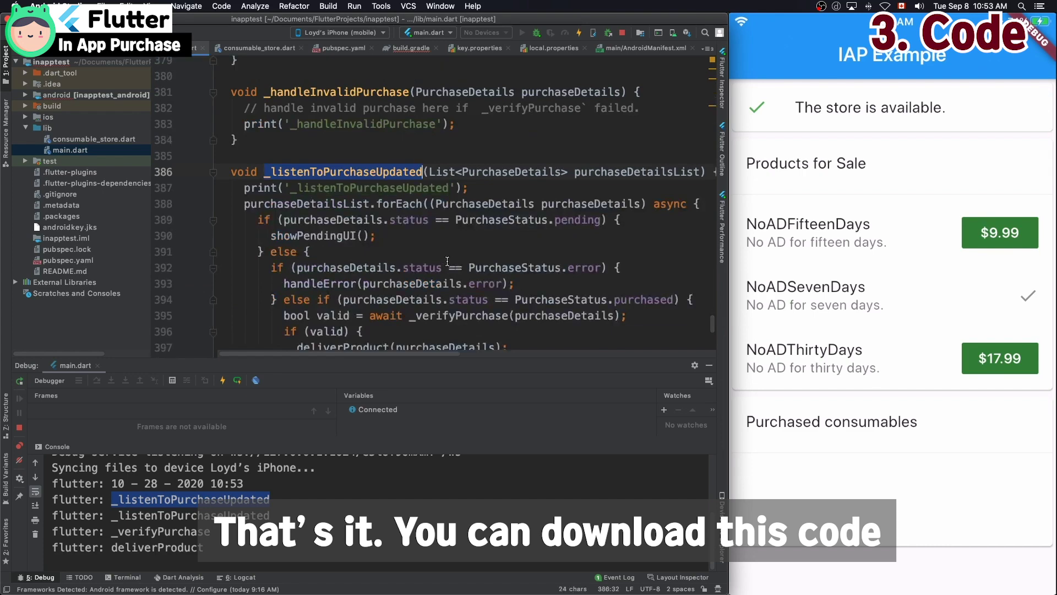
# Step: Locate the _verifyPurchase print statement in main.dart from the log output
pyautogui.doubleClick(195, 532)
pyautogui.click(343, 348)
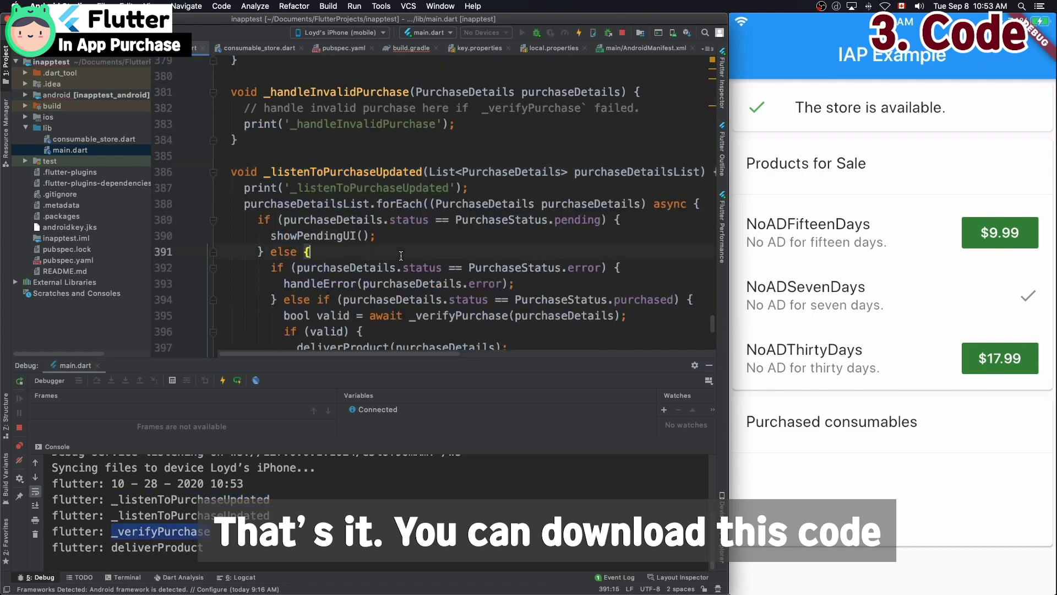
pyautogui.press('super+f')
pyautogui.press('super+v')
pyautogui.scroll(5, 398, 217)
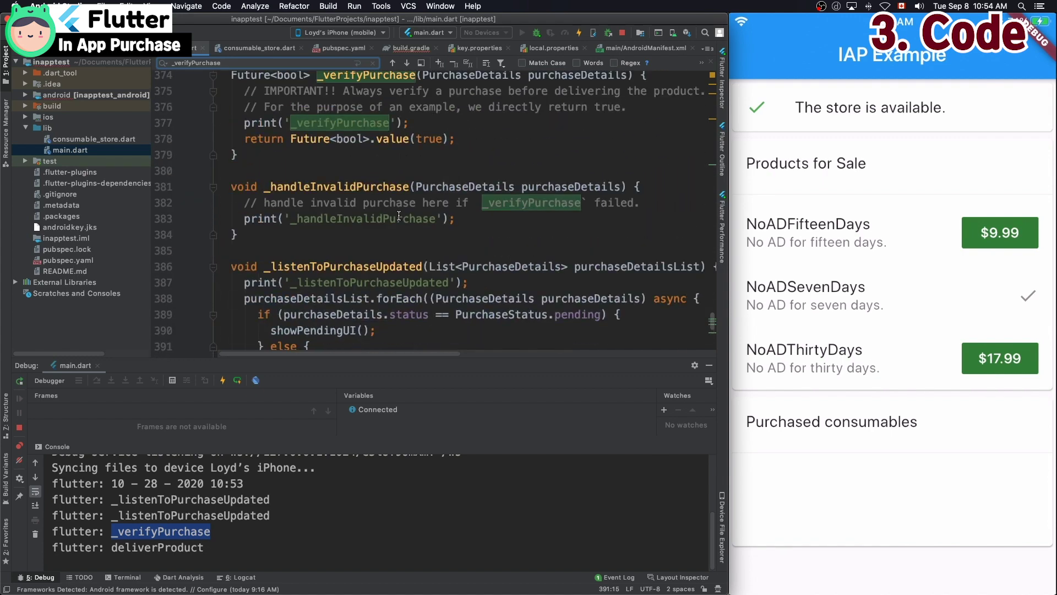
pyautogui.scroll(2, 399, 216)
pyautogui.click(443, 220)
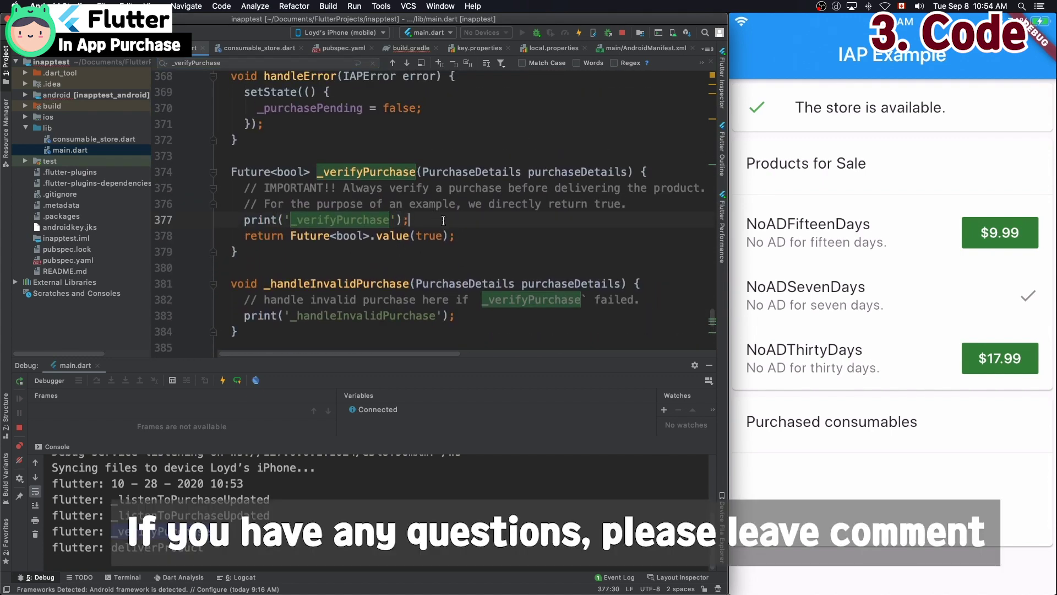
pyautogui.press('Escape')
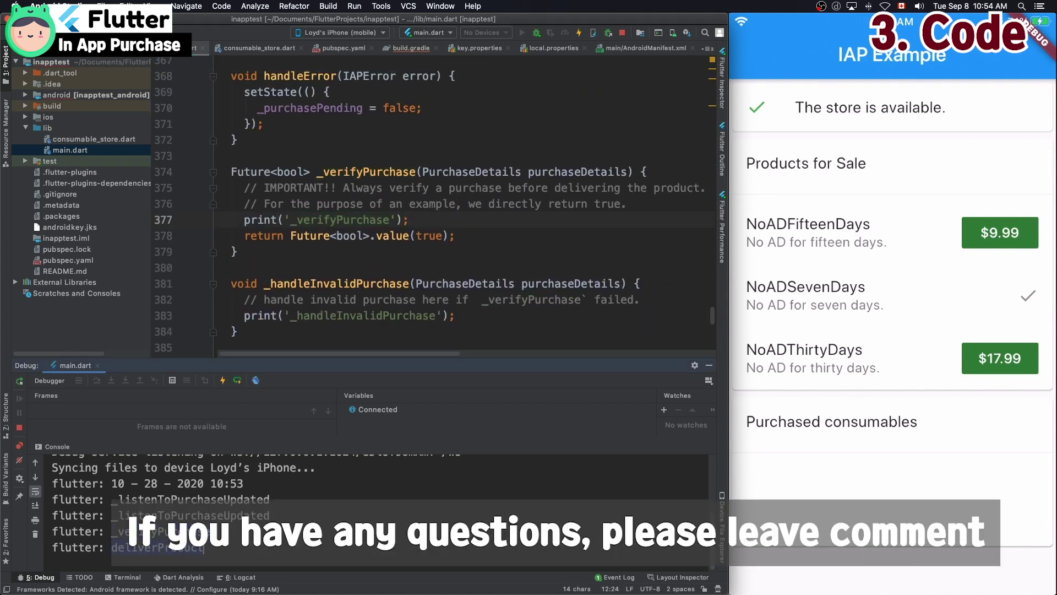
# Step: Jump to the deliverProduct declaration and hide the Debug output to enlarge the code
pyautogui.press('super+f')
pyautogui.press('super+v')
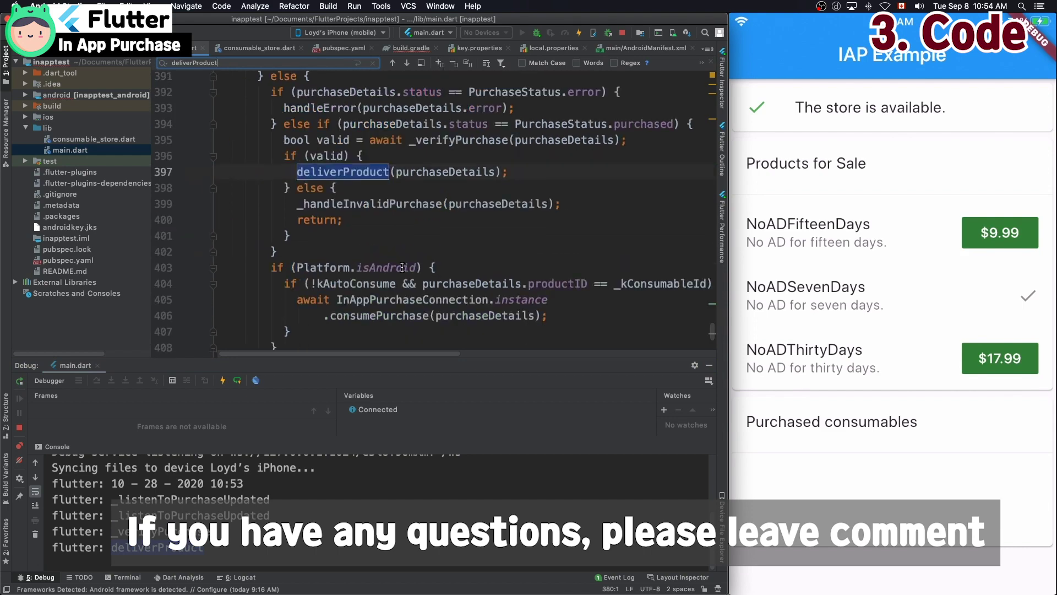
pyautogui.press('super+b')
pyautogui.press('Escape')
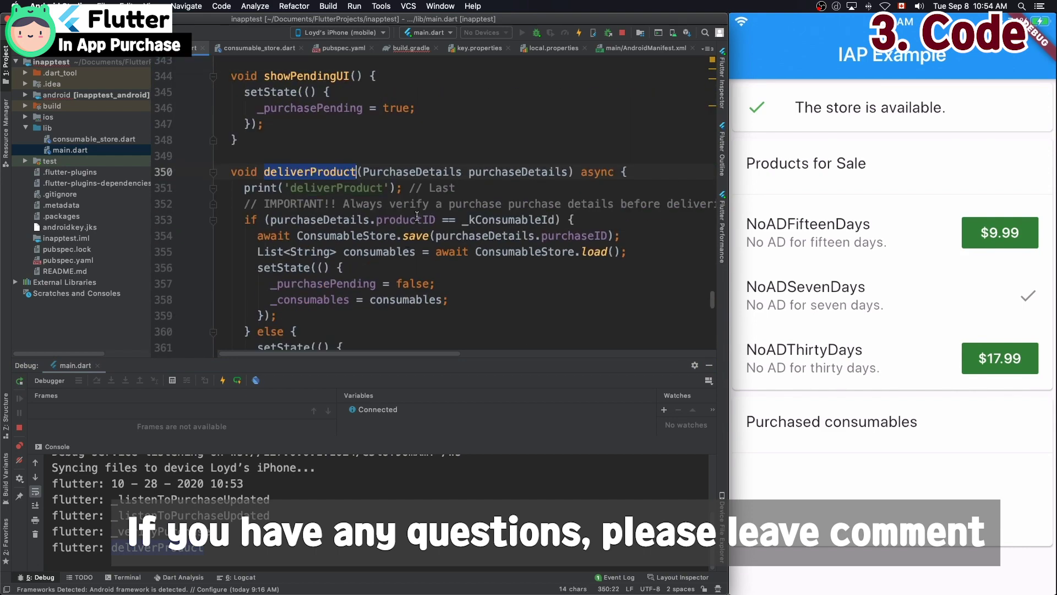
pyautogui.click(442, 189)
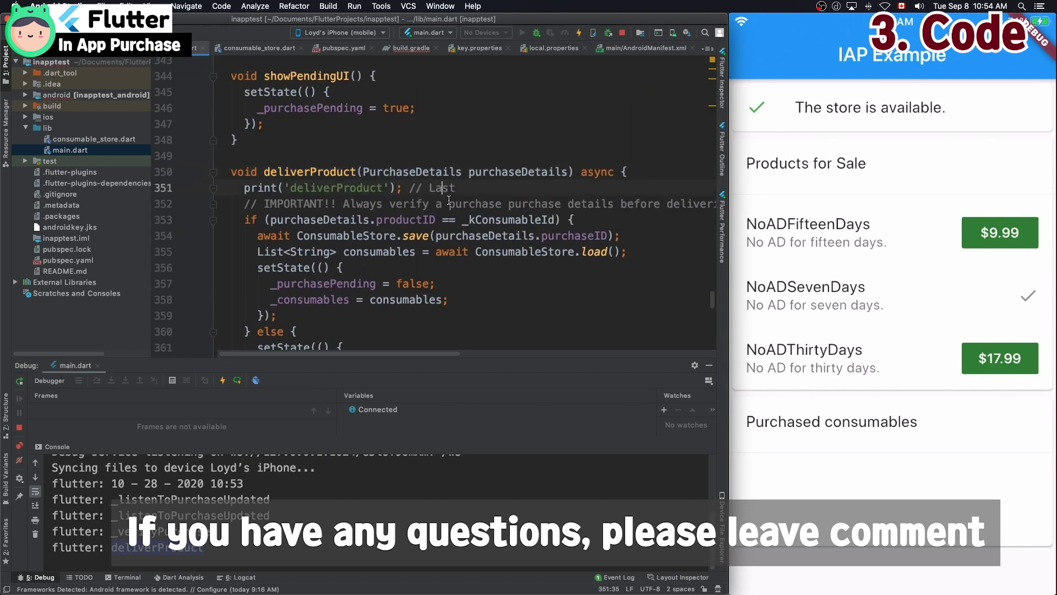
pyautogui.click(706, 364)
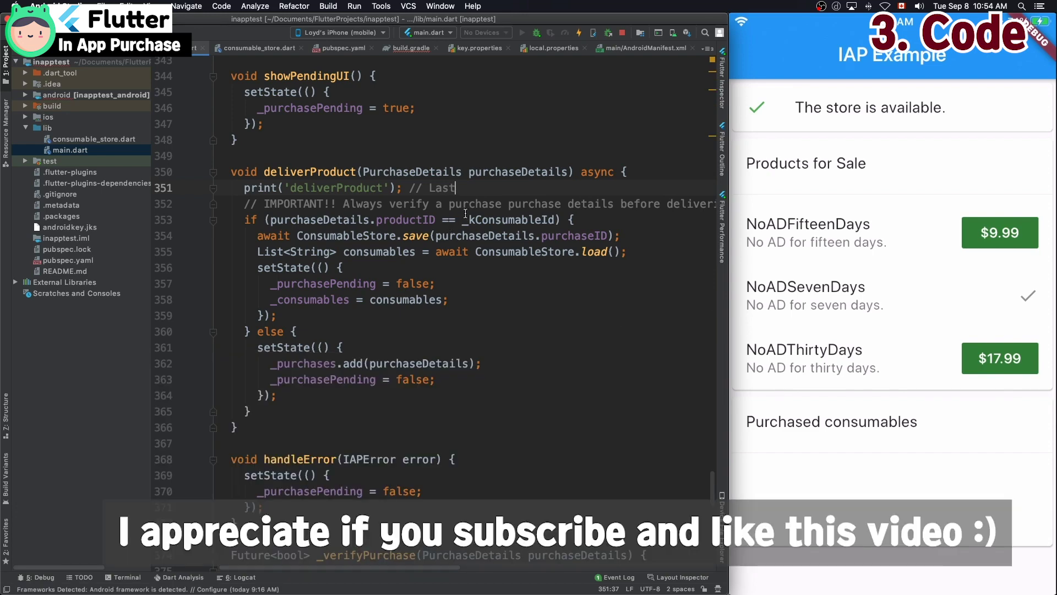
pyautogui.scroll(5, 455, 291)
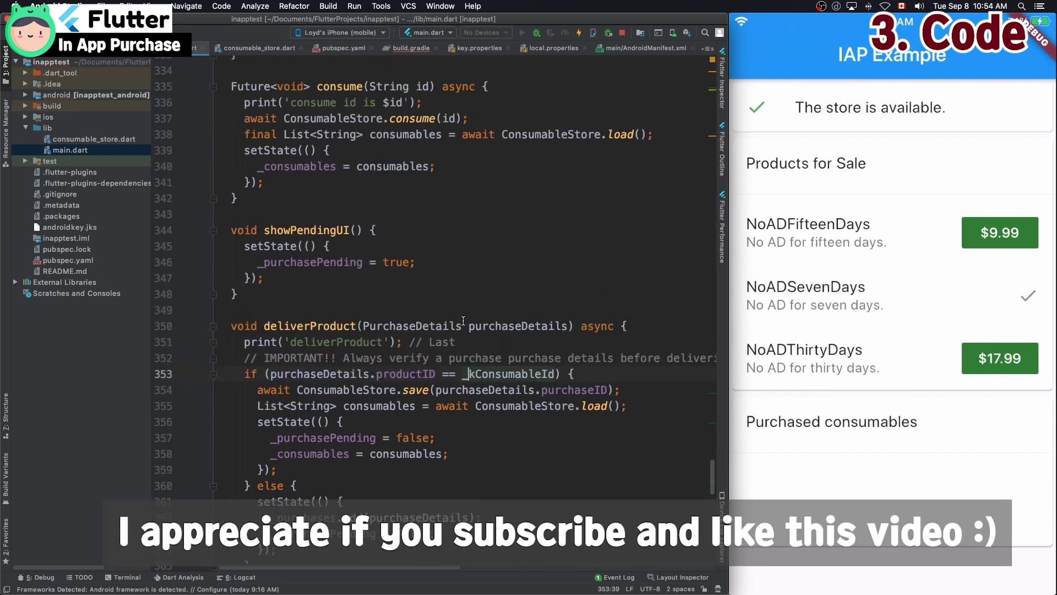
pyautogui.scroll(-3, 463, 321)
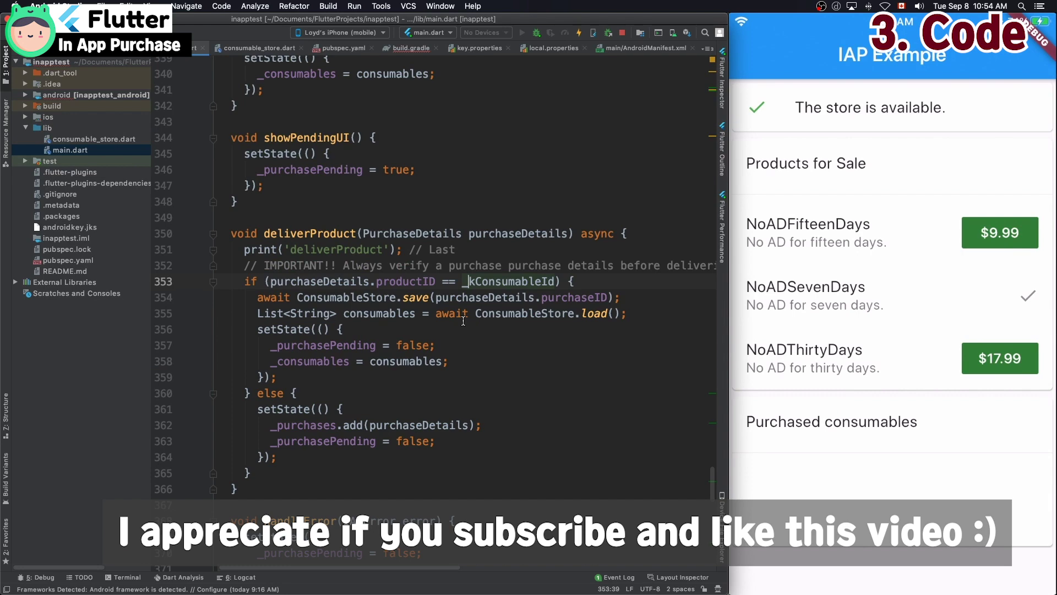